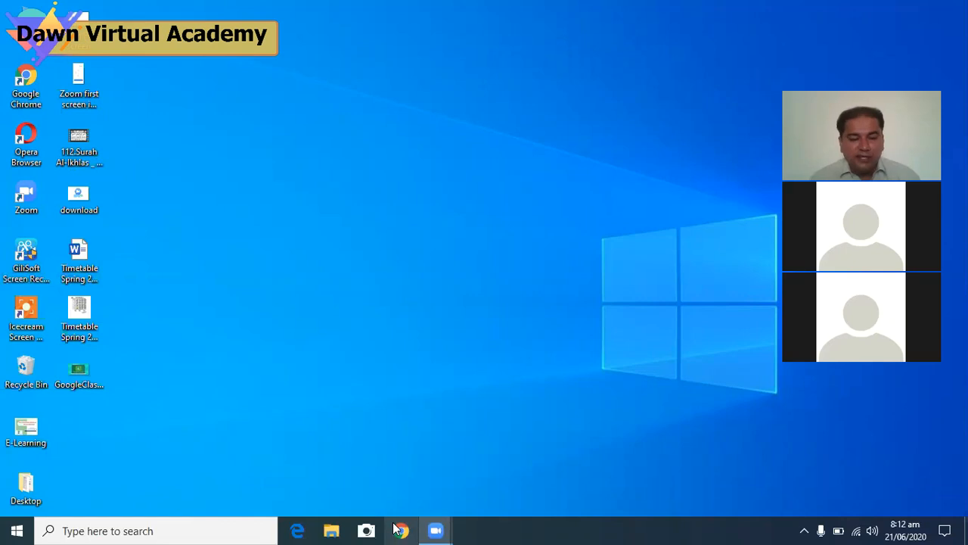
Launch Chrome from the taskbar to reach the Google Choose an account page
click(399, 530)
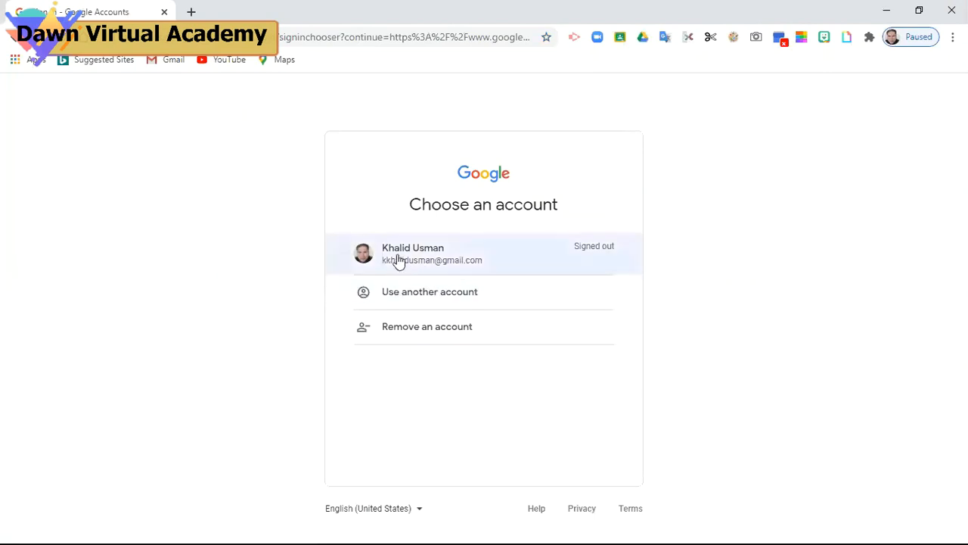
Sign in with the second student's Google account email and password, re-entering the password once
click(461, 295)
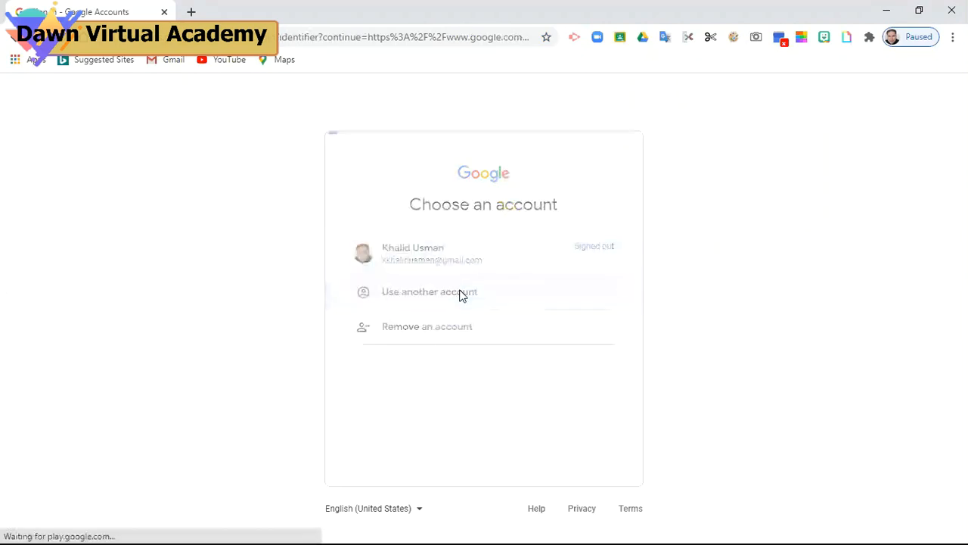
click(444, 277)
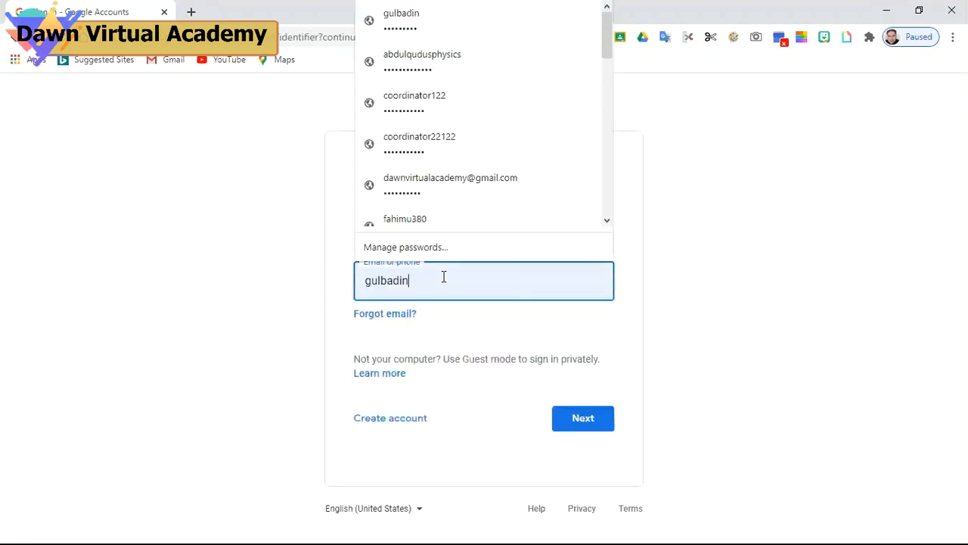
key(ctrl+a)
key(BackSpace)
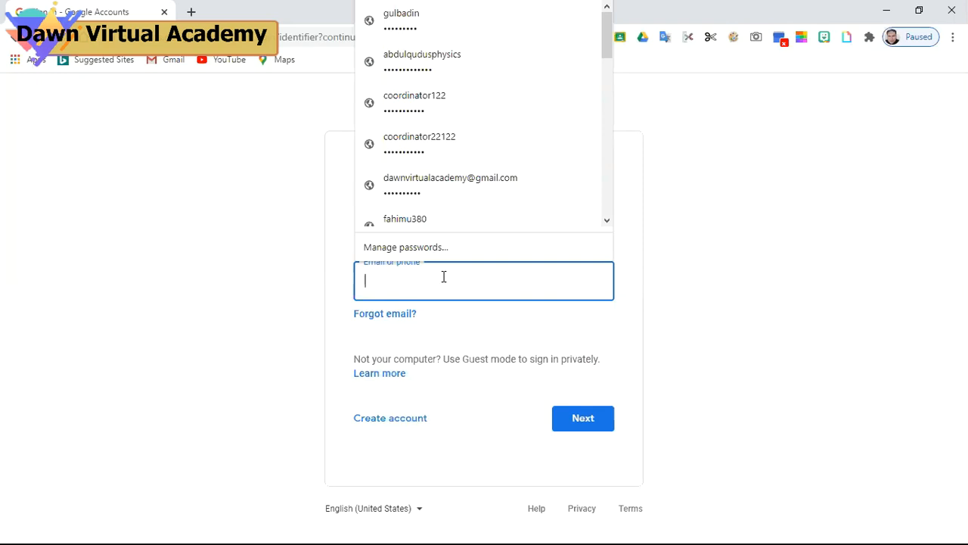
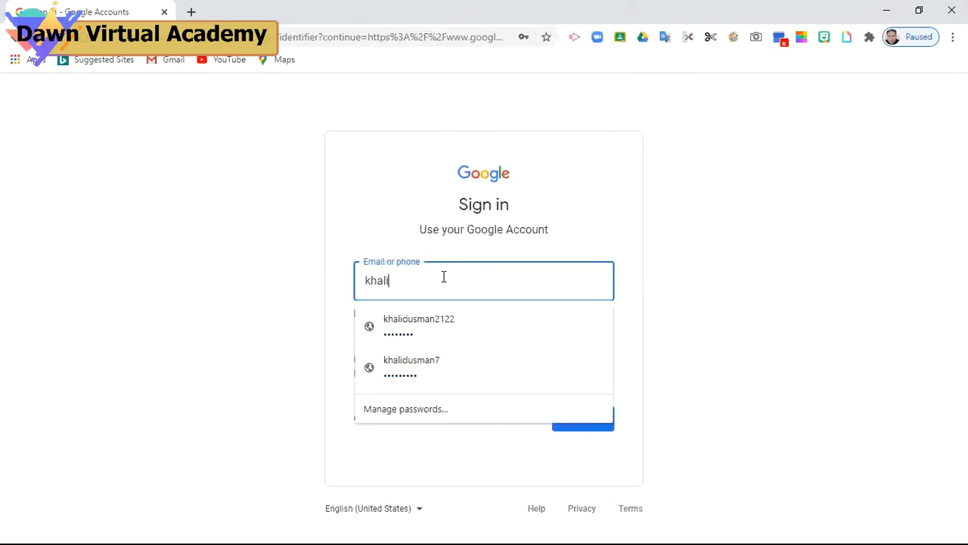
key(Return)
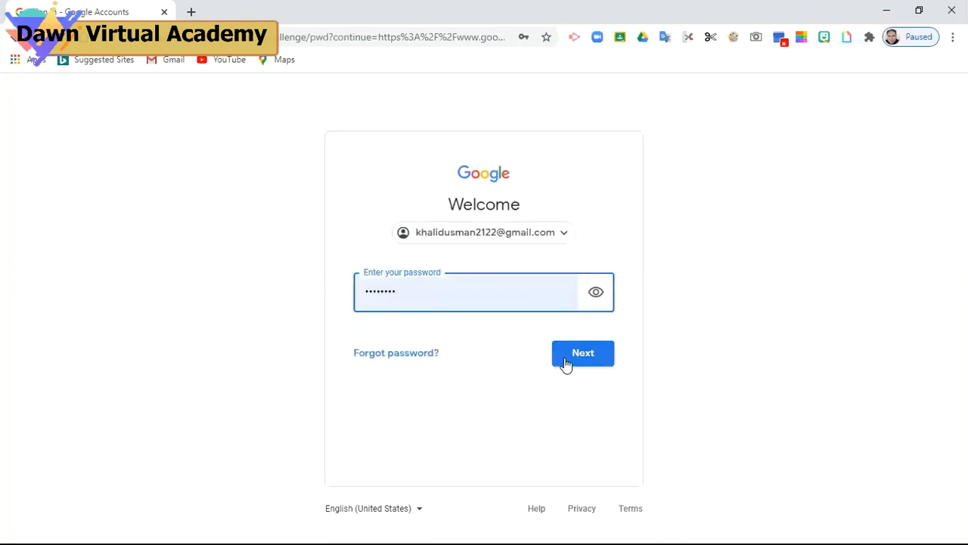
click(566, 362)
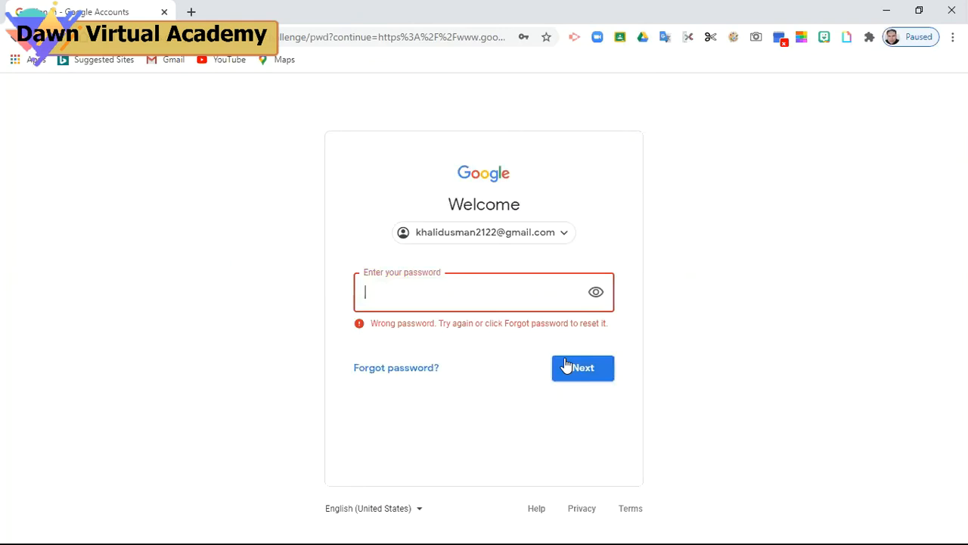
text(•••••••••)
click(566, 364)
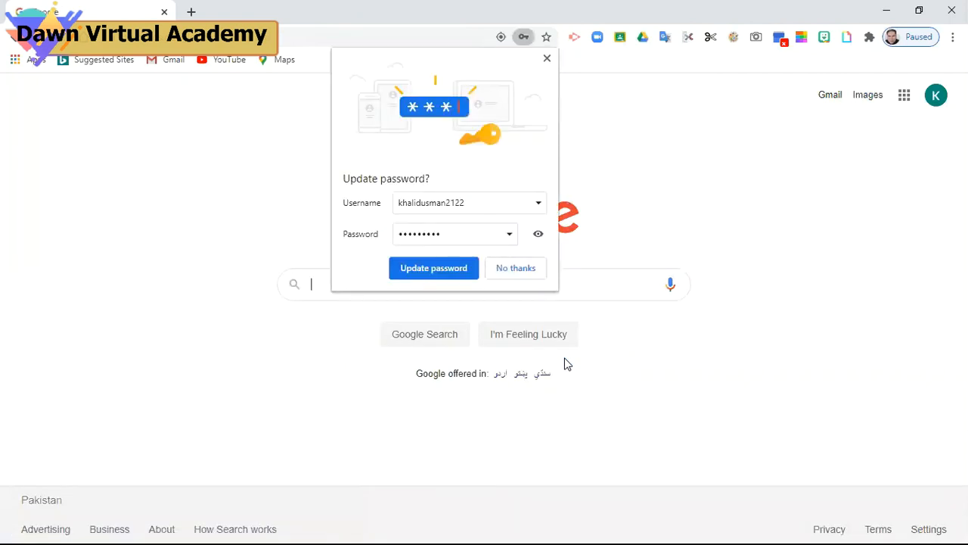
Update the saved password and circle the Google apps launcher in red with the annotation tool
click(429, 269)
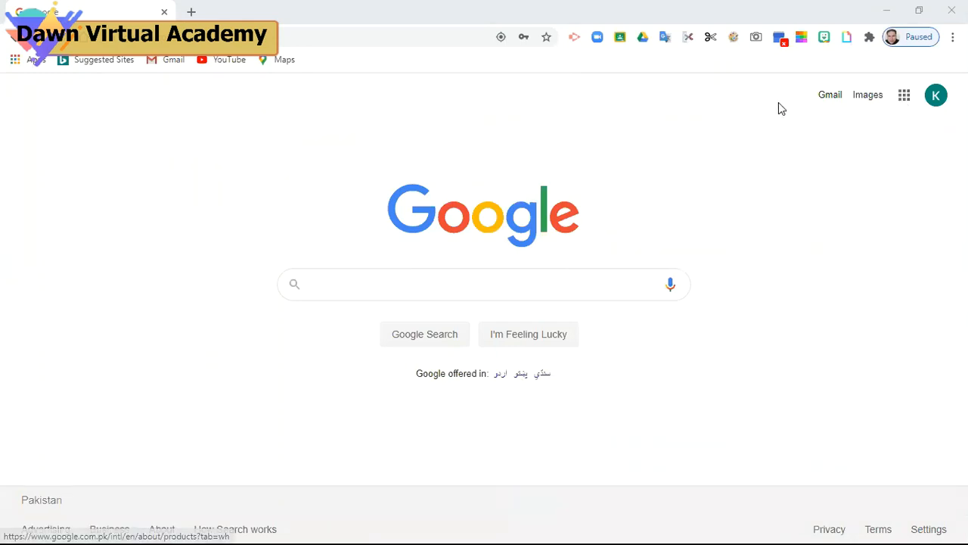
click(734, 38)
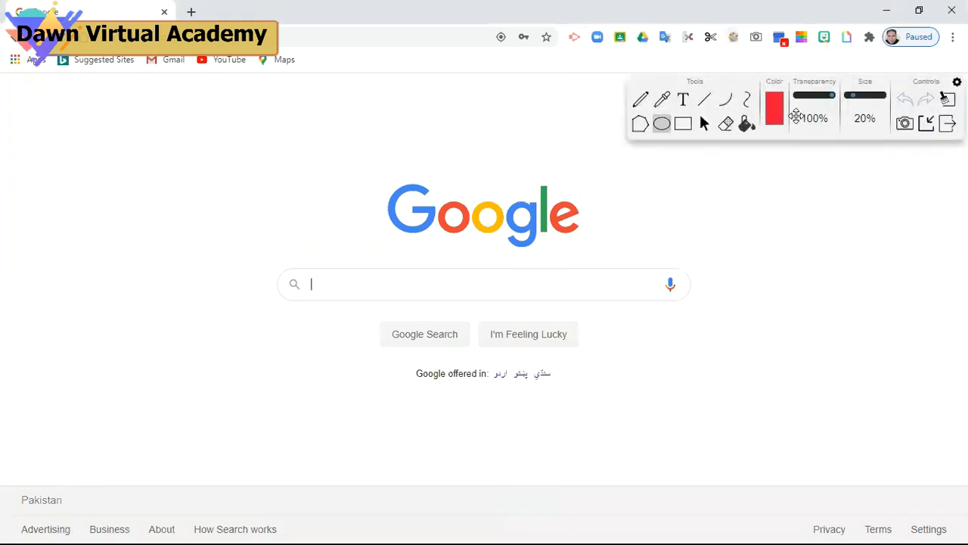
drag(788, 91, 812, 282)
mouse_move(890, 80)
mouse_down()
mouse_move(906, 82)
mouse_move(917, 108)
mouse_up()
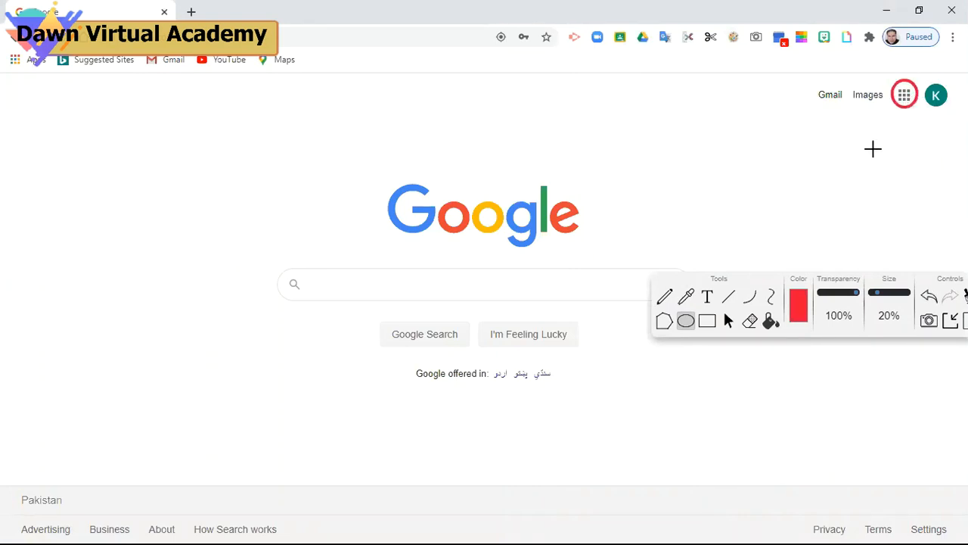
click(951, 317)
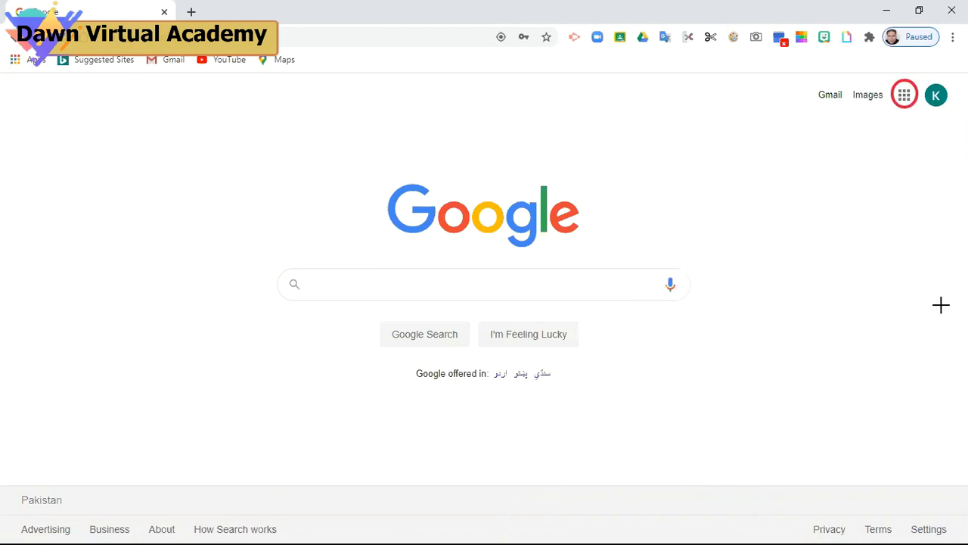
Clear the annotation drawing and bring up the Google apps list
click(734, 37)
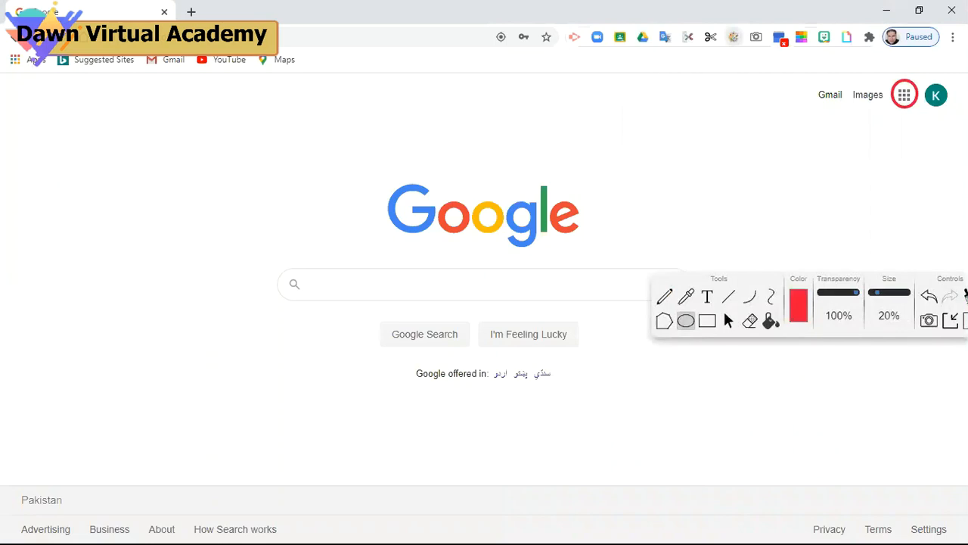
click(965, 295)
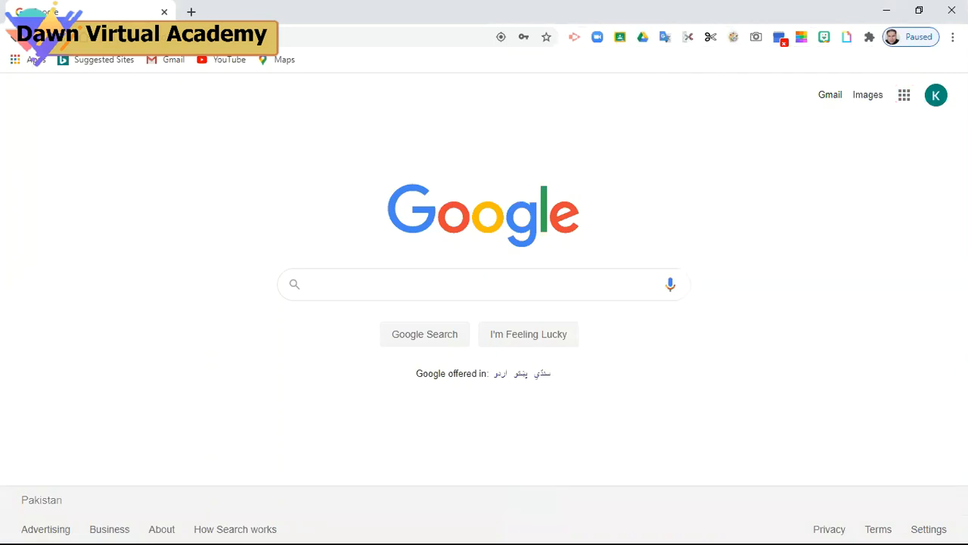
click(903, 99)
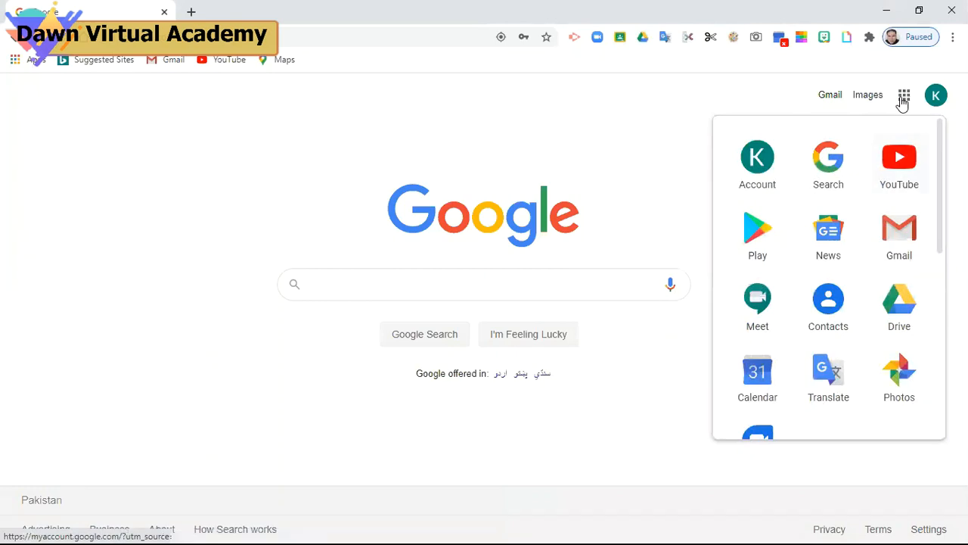
Drag the Classroom icon from lower in the apps list into the top row, then launch Classroom
click(177, 445)
click(902, 104)
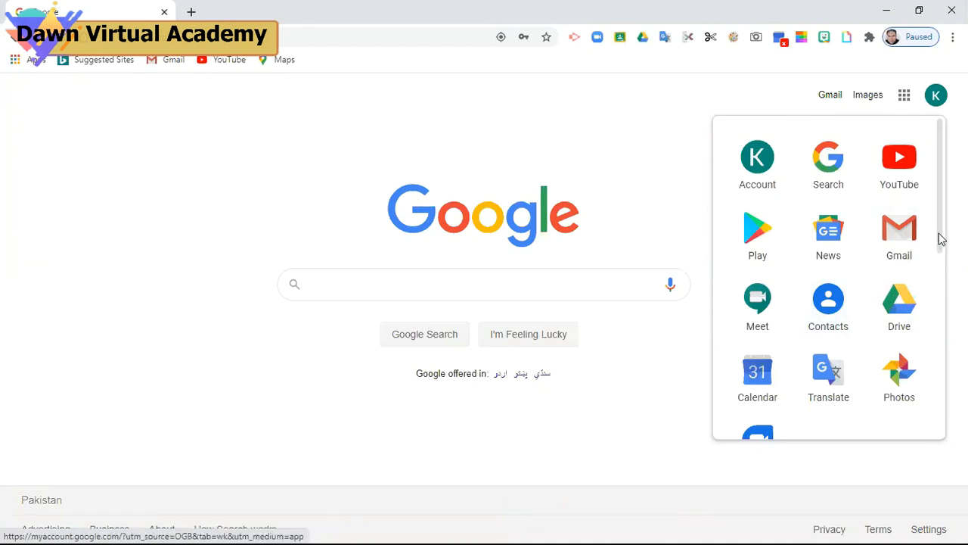
scroll(942, 239, down, 4)
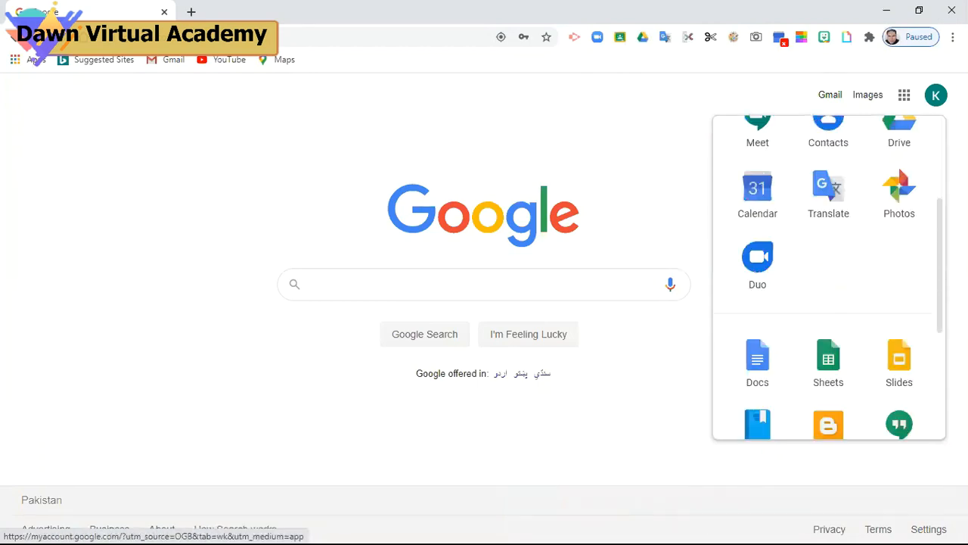
scroll(932, 382, down, 1)
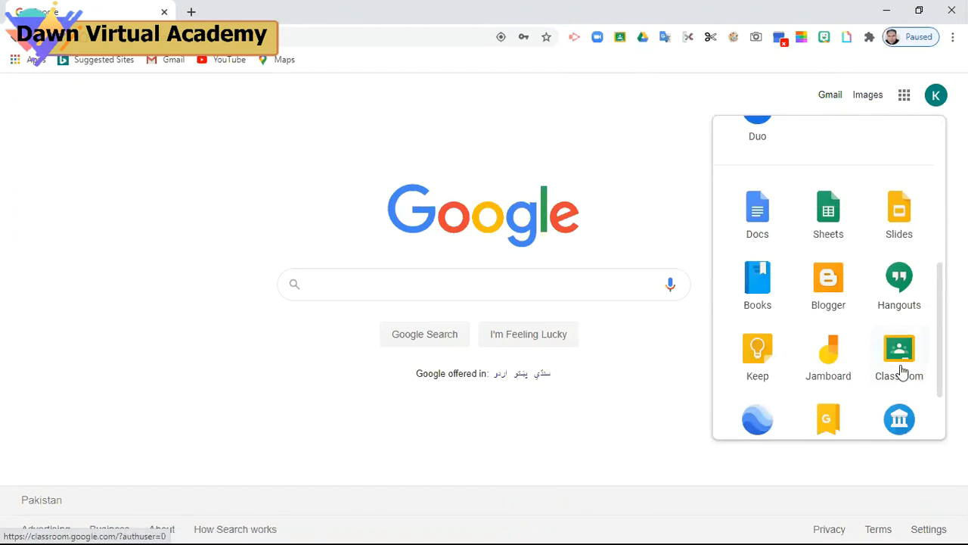
drag(902, 371, 870, 122)
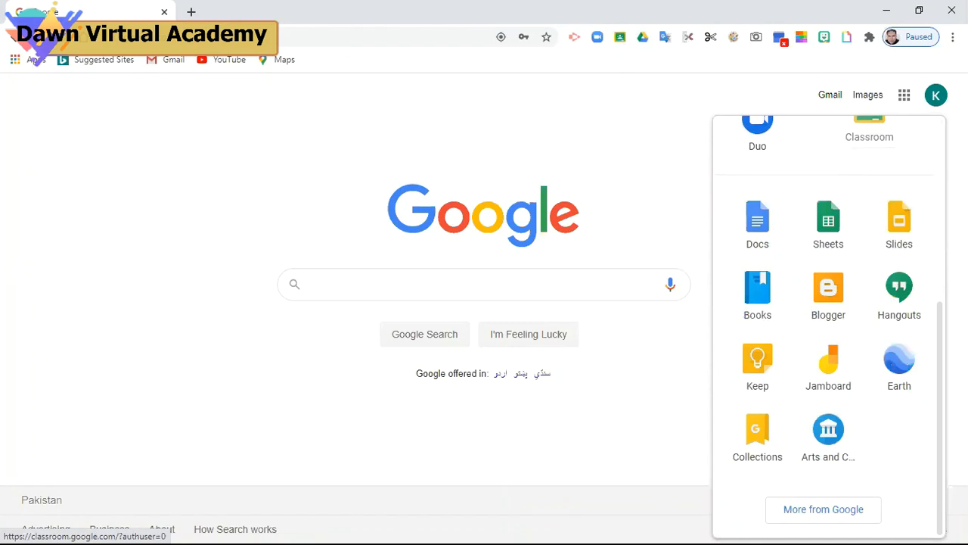
scroll(943, 341, up, 3)
scroll(941, 214, up, 3)
drag(830, 437, 822, 156)
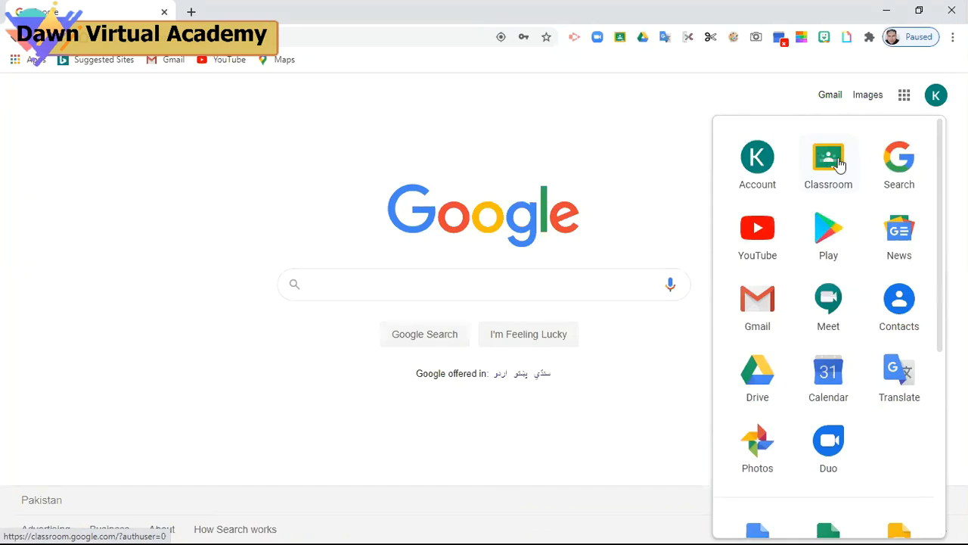
click(838, 161)
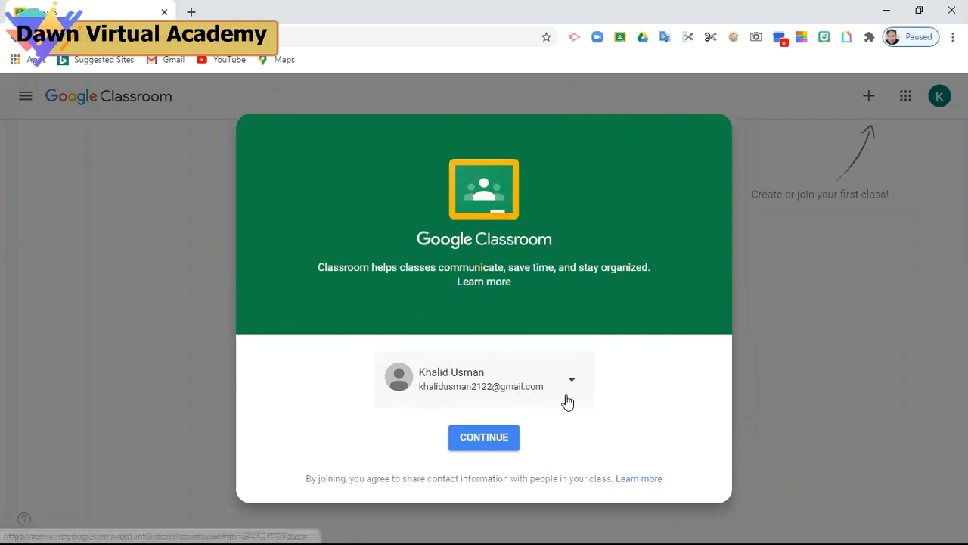
Confirm the newly signed-in account on the Classroom welcome dialog with Continue
click(505, 442)
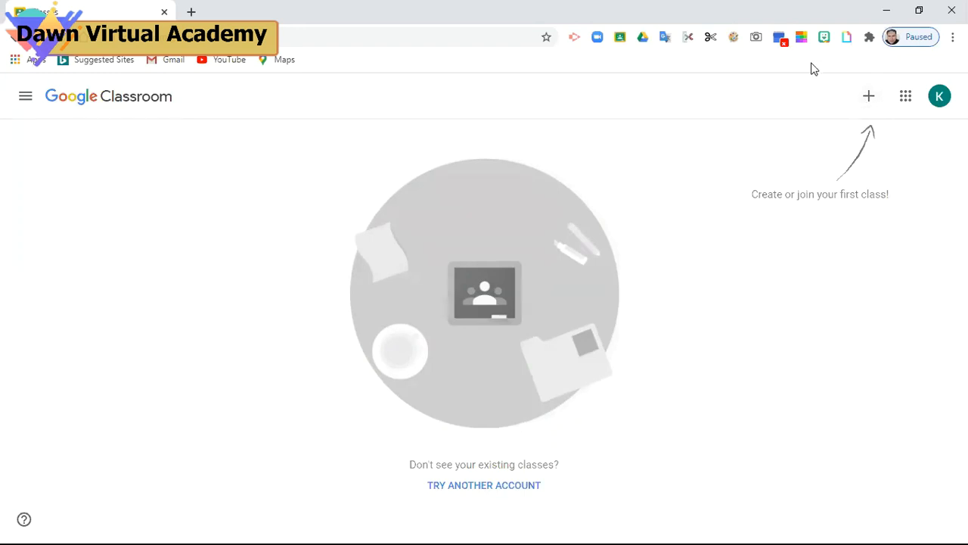
Draw a red box around the create-or-join (+) button with the annotation tool, then clear it
click(733, 38)
mouse_move(752, 80)
mouse_down()
mouse_move(746, 97)
mouse_move(795, 306)
mouse_up()
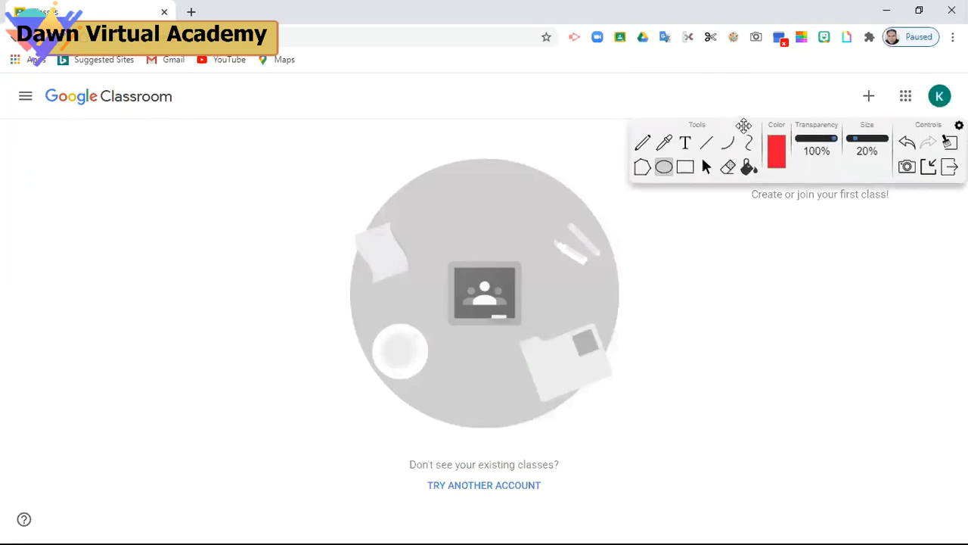
drag(744, 125, 771, 293)
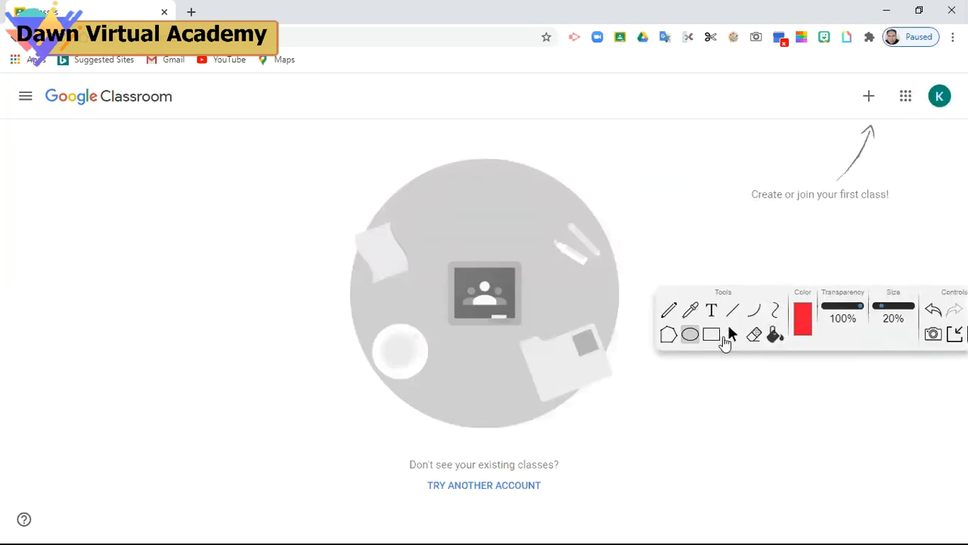
click(713, 338)
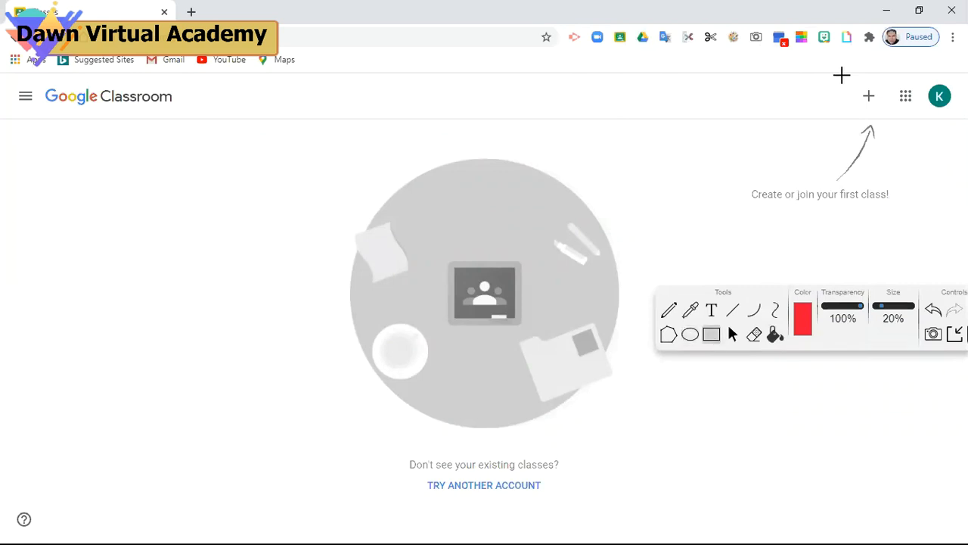
mouse_move(843, 74)
mouse_down()
mouse_move(885, 91)
mouse_move(890, 123)
mouse_move(894, 114)
mouse_up()
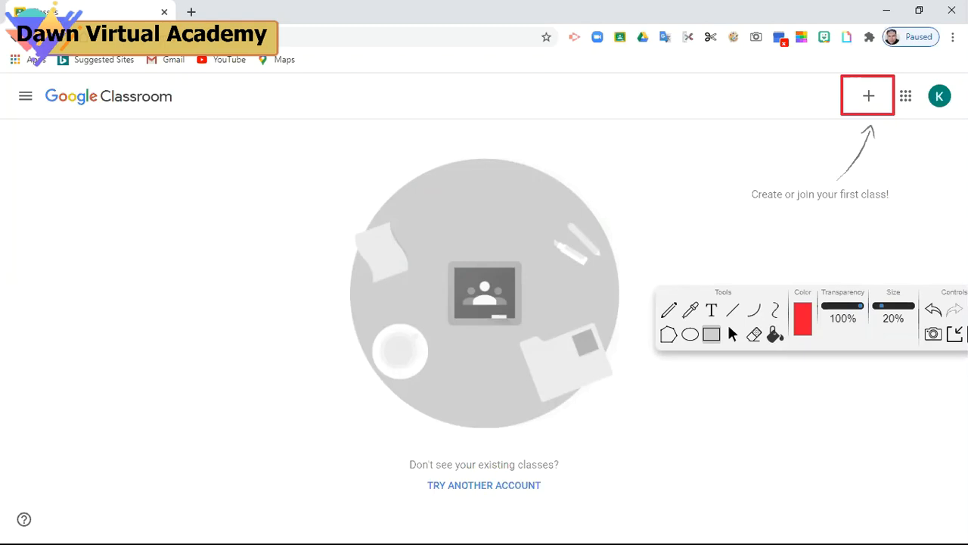
click(954, 335)
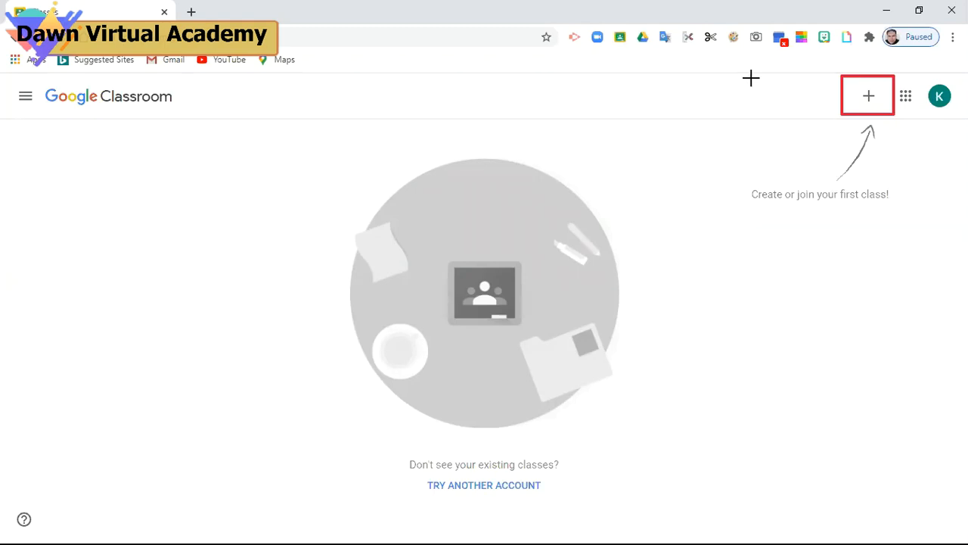
click(731, 40)
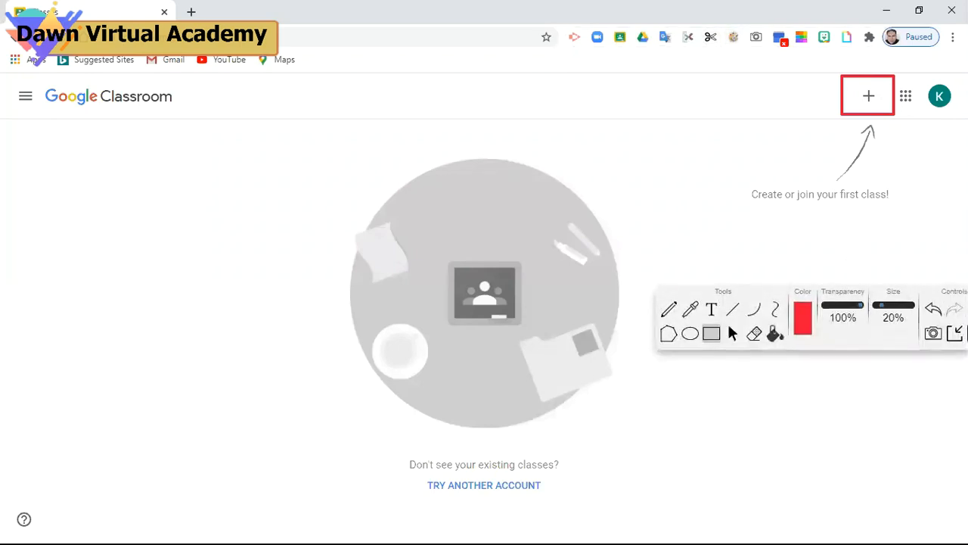
click(967, 334)
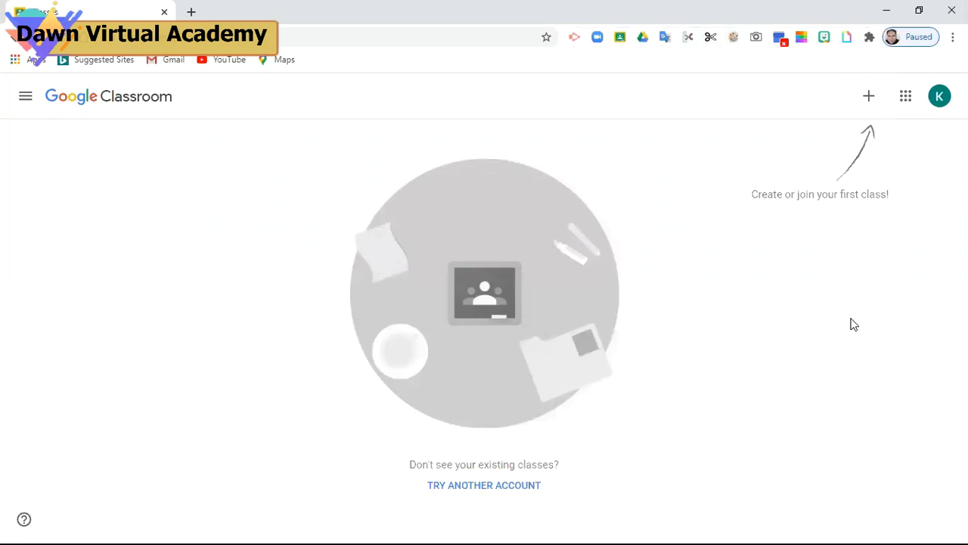
Choose Create class, tick the not-at-a-school notice and continue to the blank form
click(869, 100)
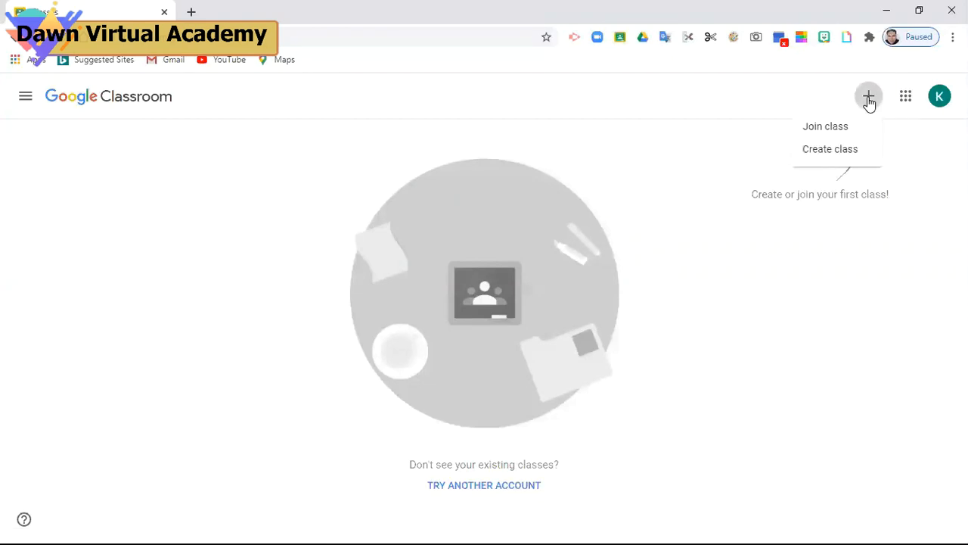
click(822, 151)
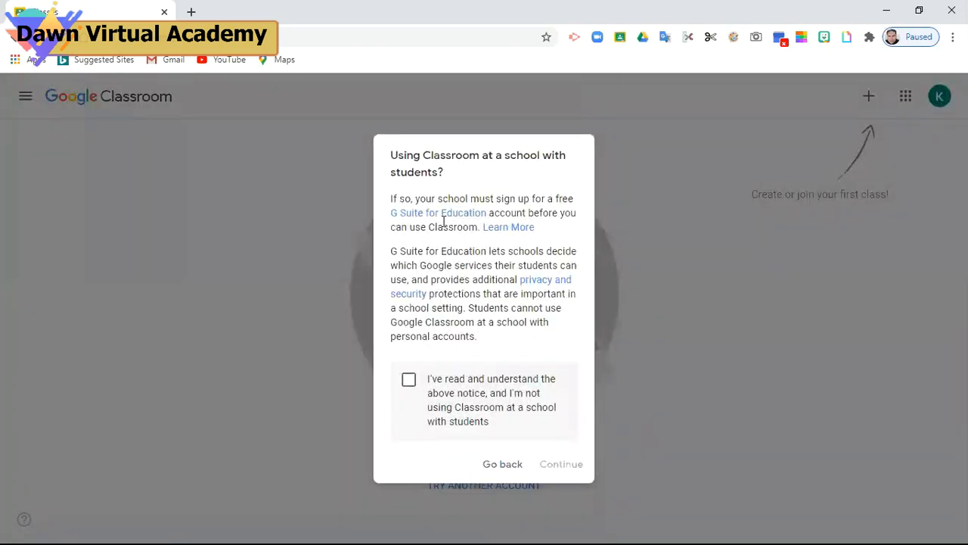
click(408, 382)
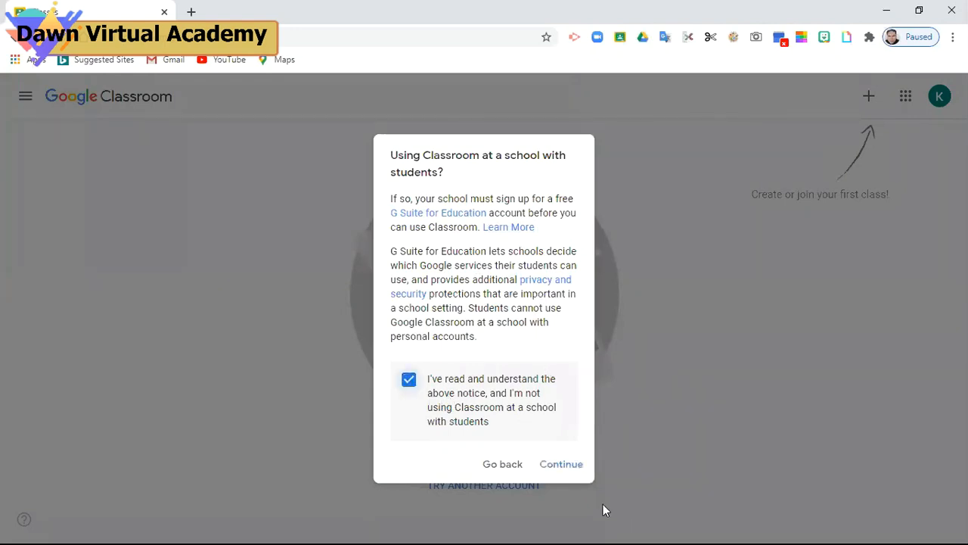
click(566, 466)
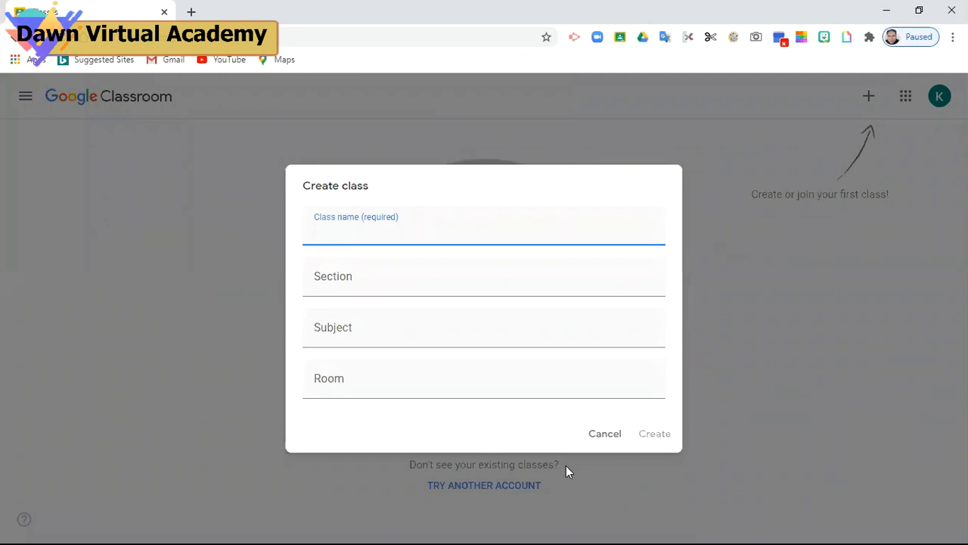
Name the class 'BS Political Science' with section '2nd Semester'
text(BS Political Scienc)
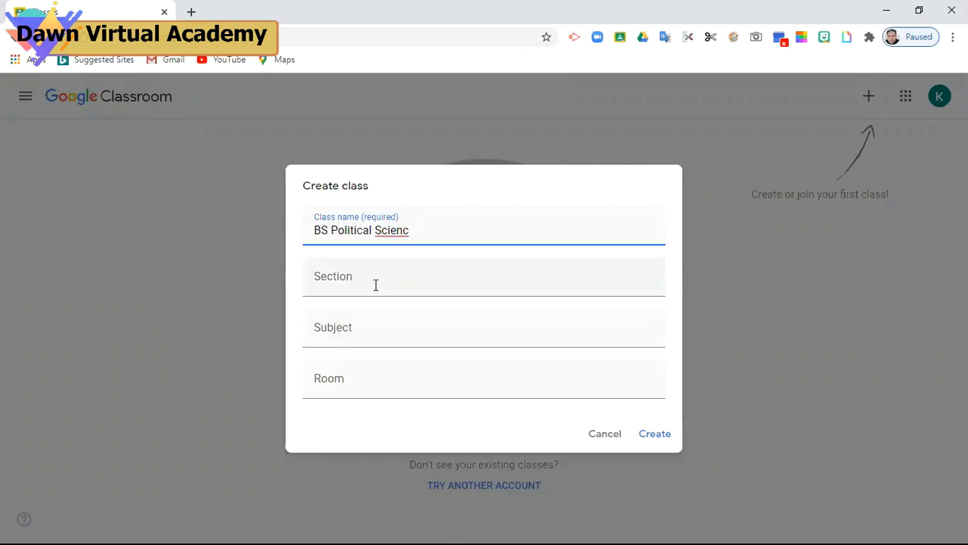
text(e)
click(347, 281)
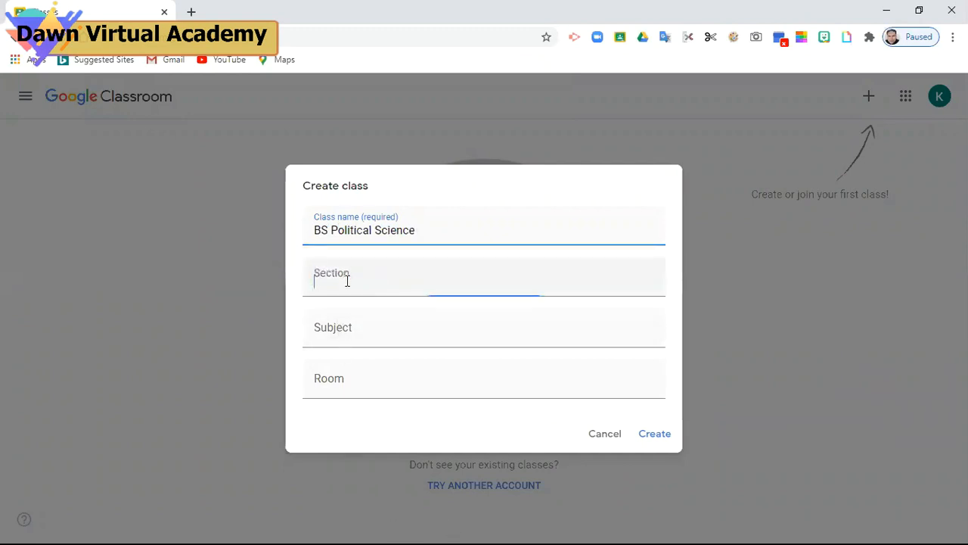
text(Se)
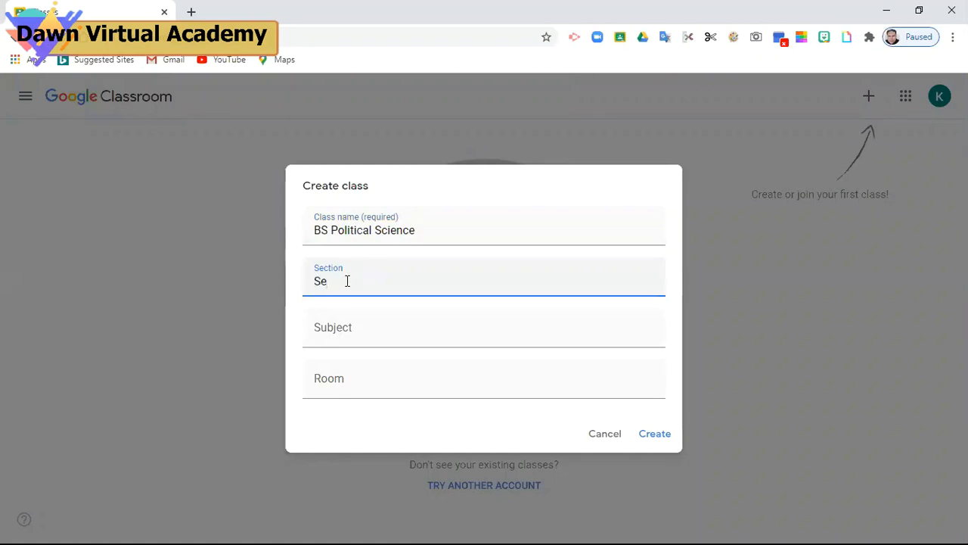
key(BackSpace)
key(BackSpace)
text(2nd Semester)
Set subject to 'English-II', replacing 'Communication skills', and room to 5
click(347, 326)
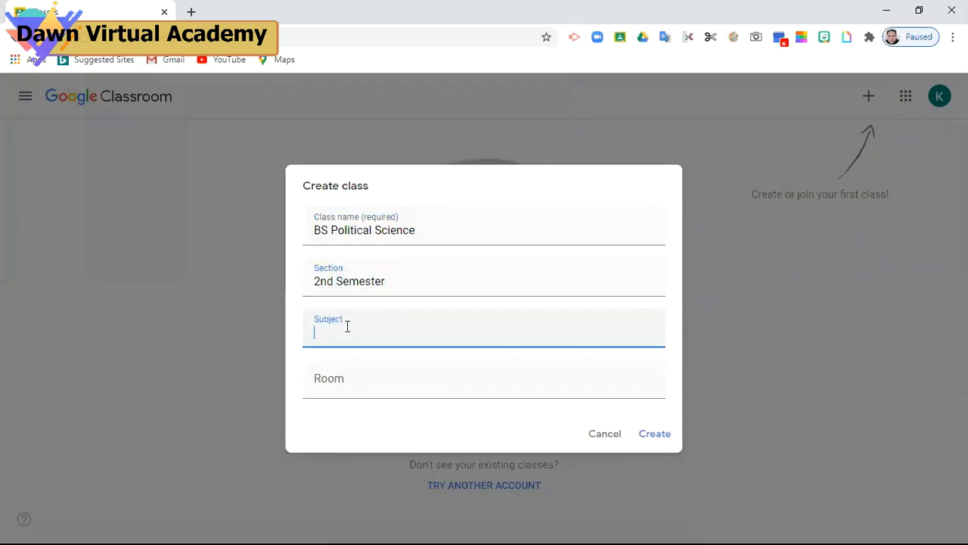
text(Communication skills)
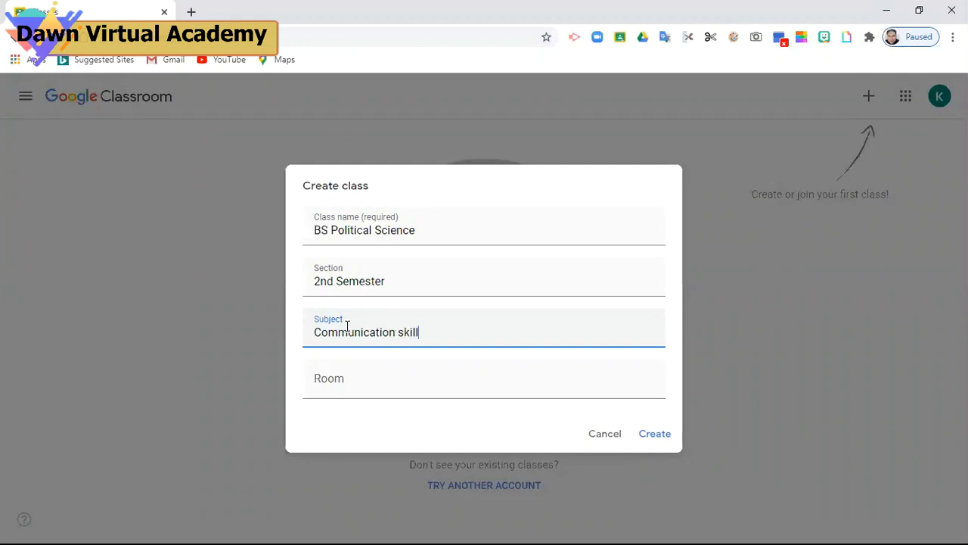
key(BackSpace)
key(BackSpace)
key(BackSpace)
key(BackSpace)
key(BackSpace)
key(BackSpace)
key(BackSpace)
key(BackSpace)
key(BackSpace)
key(BackSpace)
key(BackSpace)
key(BackSpace)
key(BackSpace)
key(BackSpace)
key(BackSpace)
key(BackSpace)
key(BackSpace)
key(BackSpace)
key(BackSpace)
key(BackSpace)
text(English-)
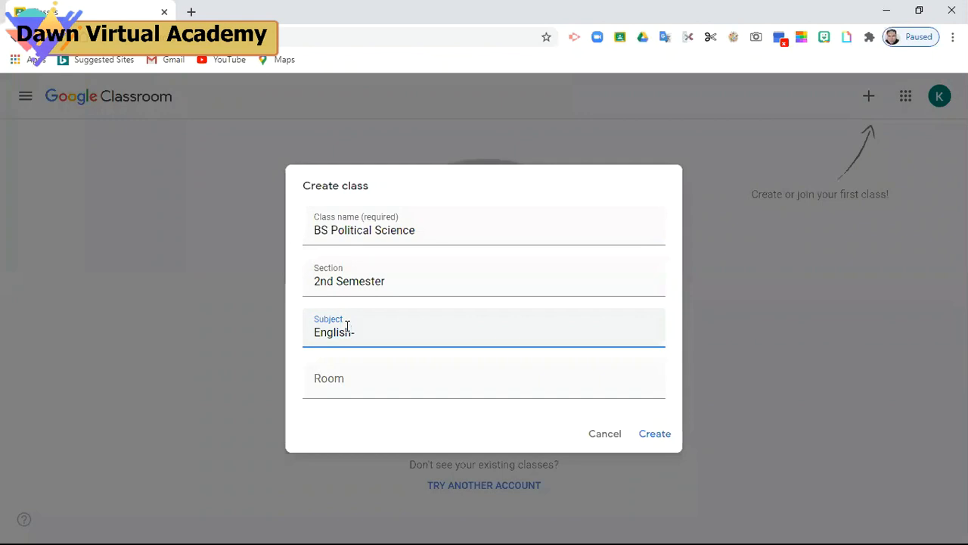
text(II)
click(387, 381)
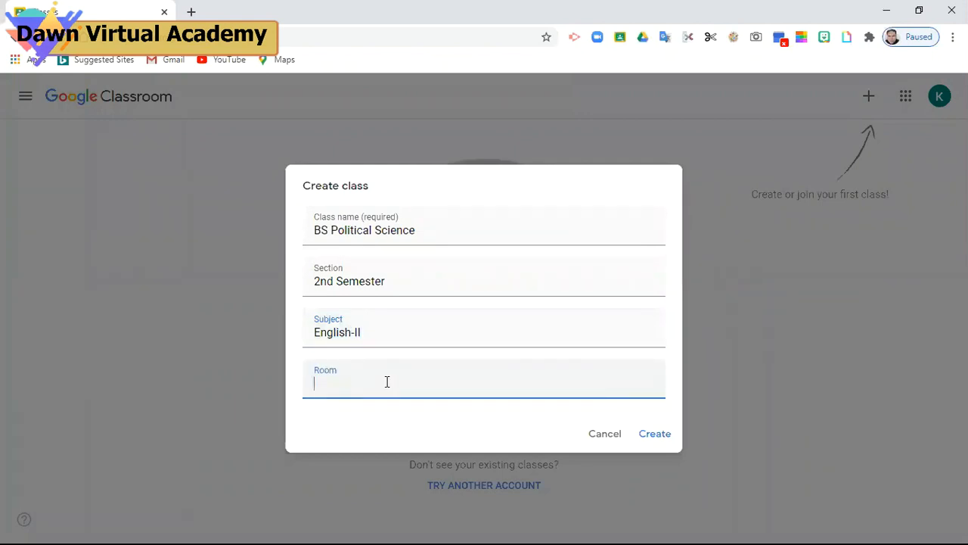
text(5)
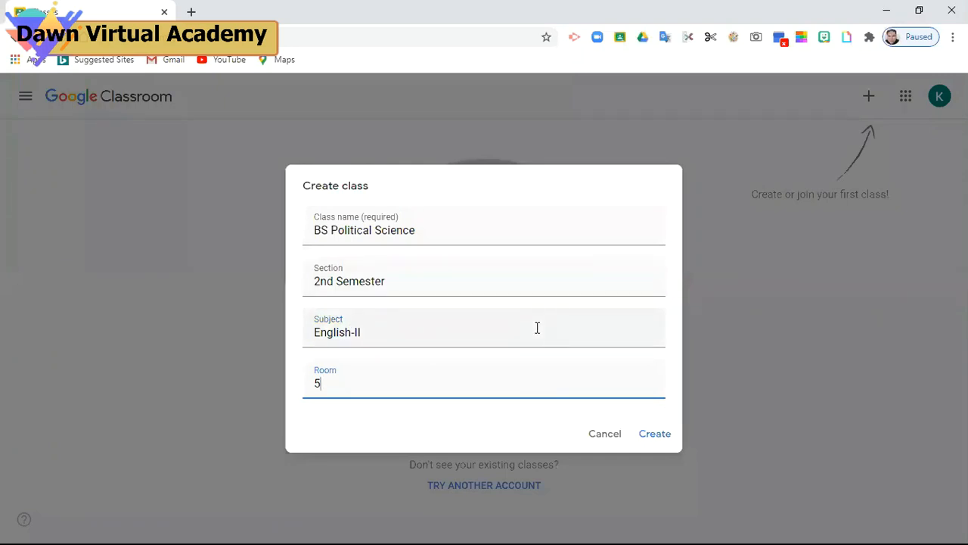
Create the class and dismiss the What's new in Classroom popup with Got it
click(661, 443)
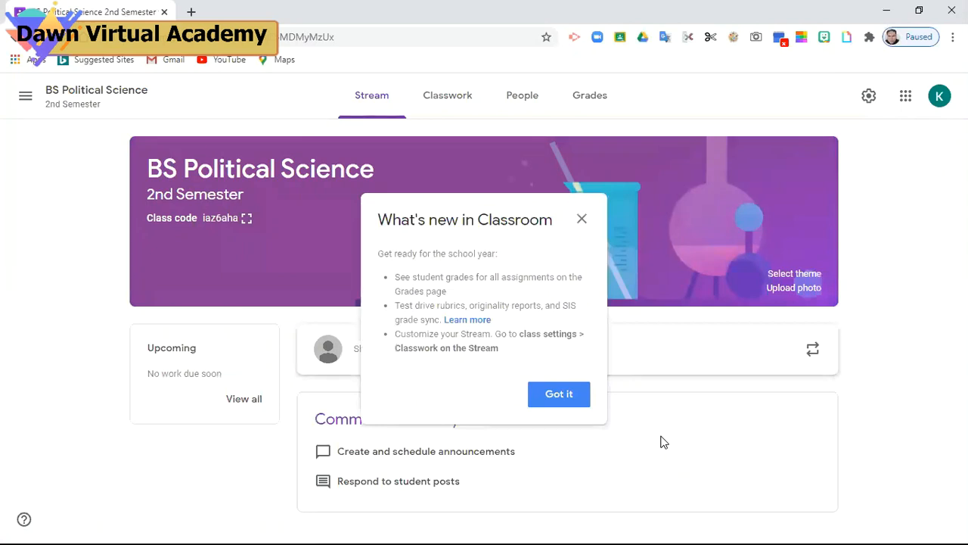
click(560, 395)
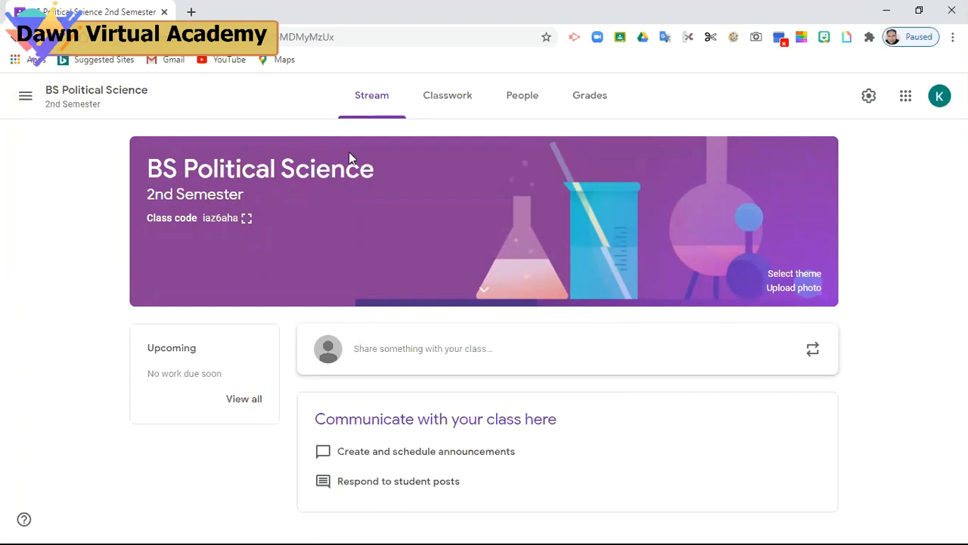
click(731, 38)
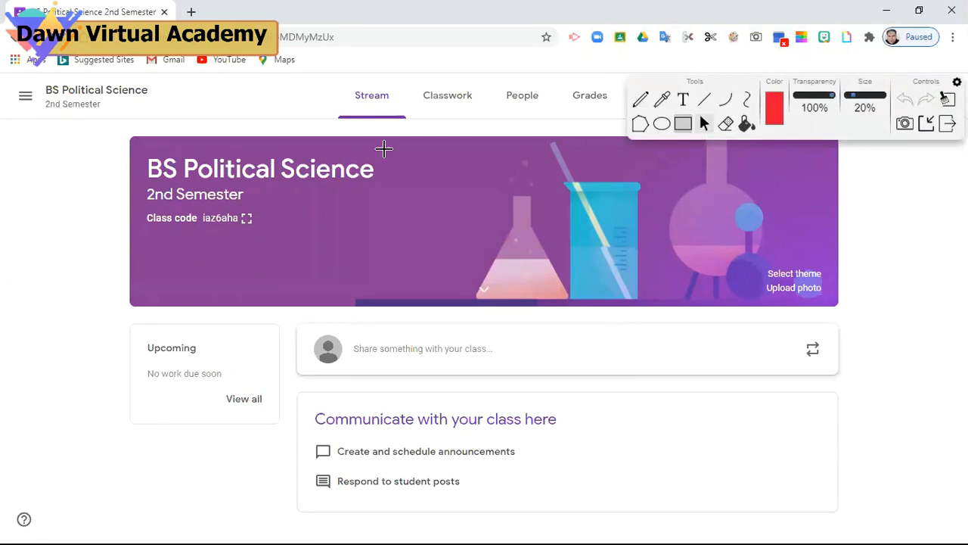
mouse_move(8, 81)
mouse_down()
mouse_move(43, 99)
mouse_move(40, 112)
mouse_up()
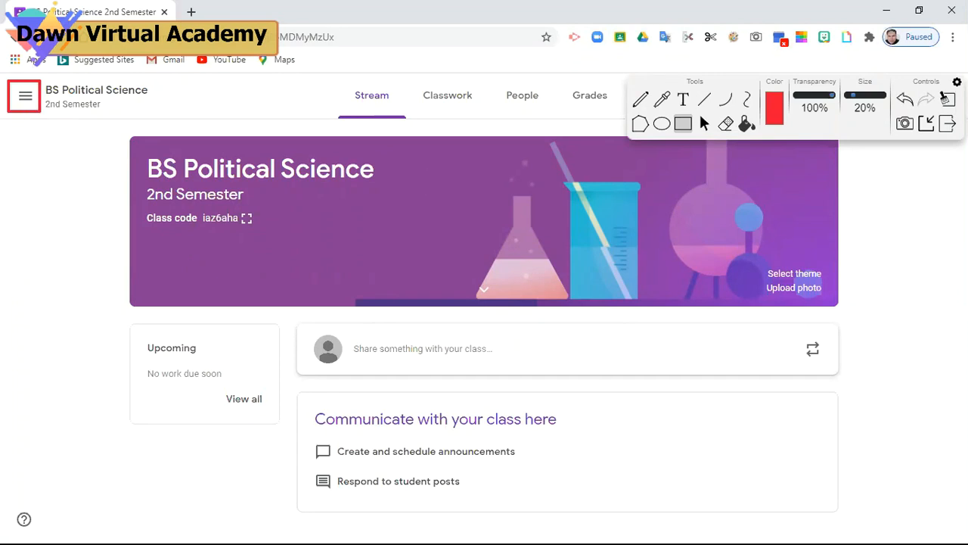
click(945, 126)
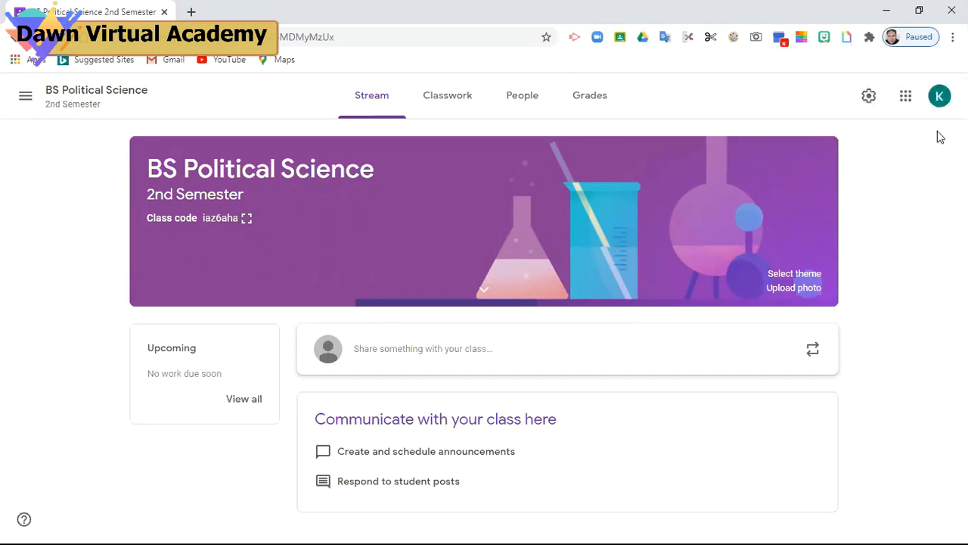
click(24, 100)
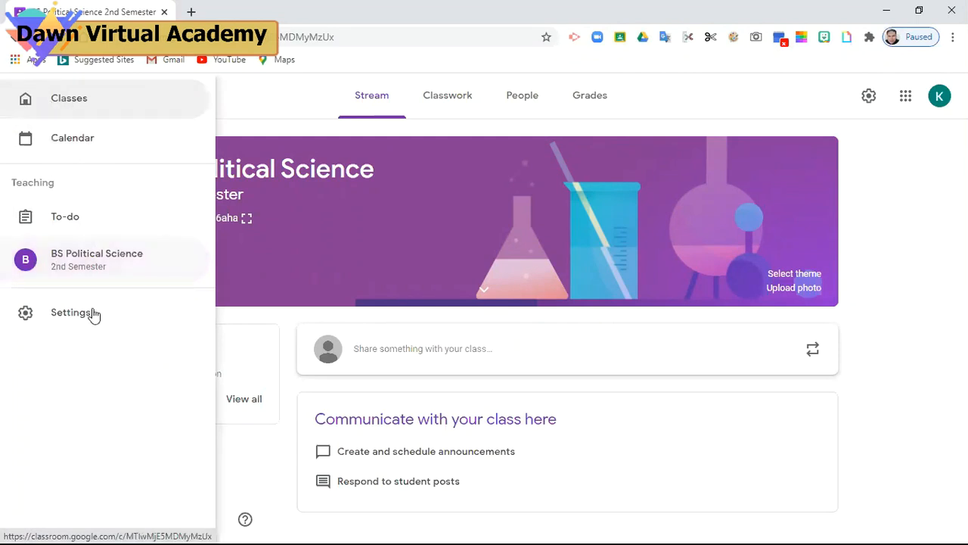
click(63, 105)
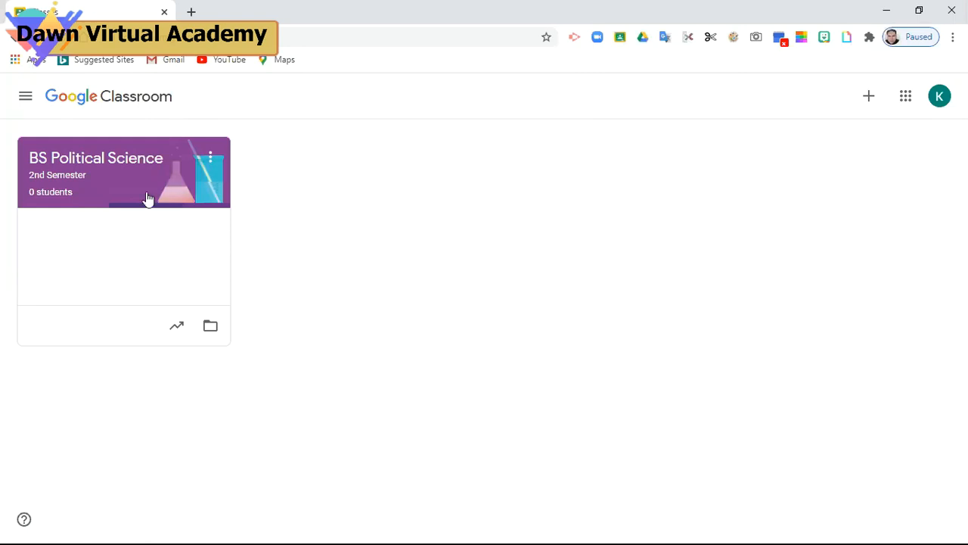
click(211, 162)
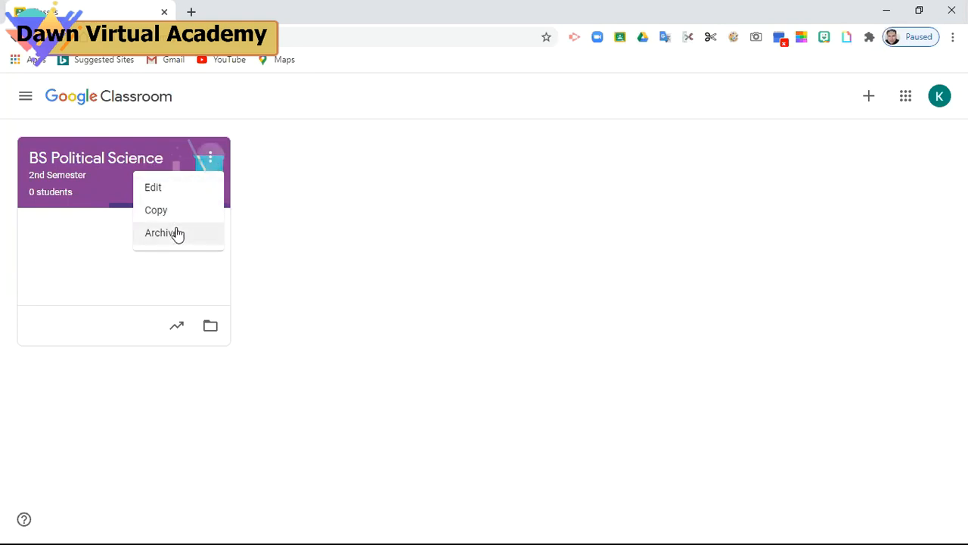
click(74, 177)
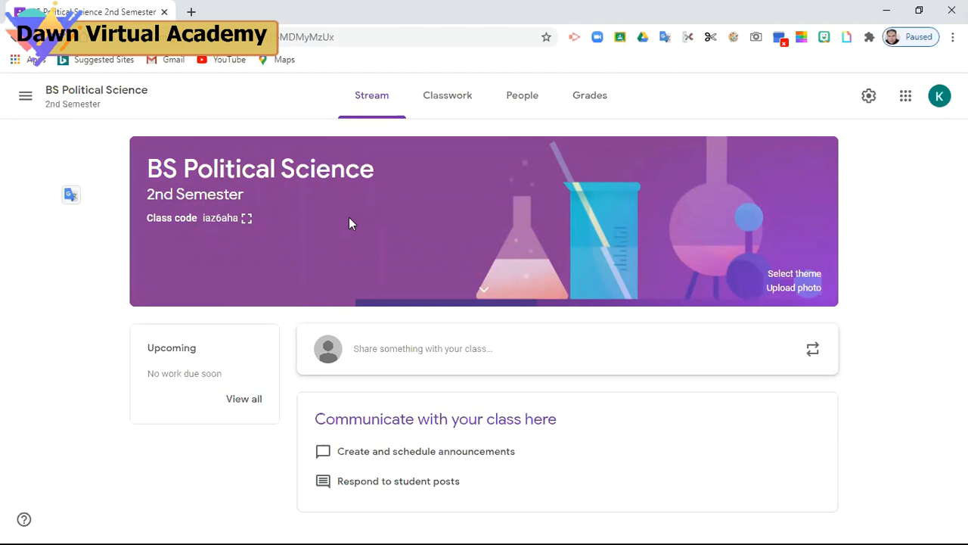
click(246, 219)
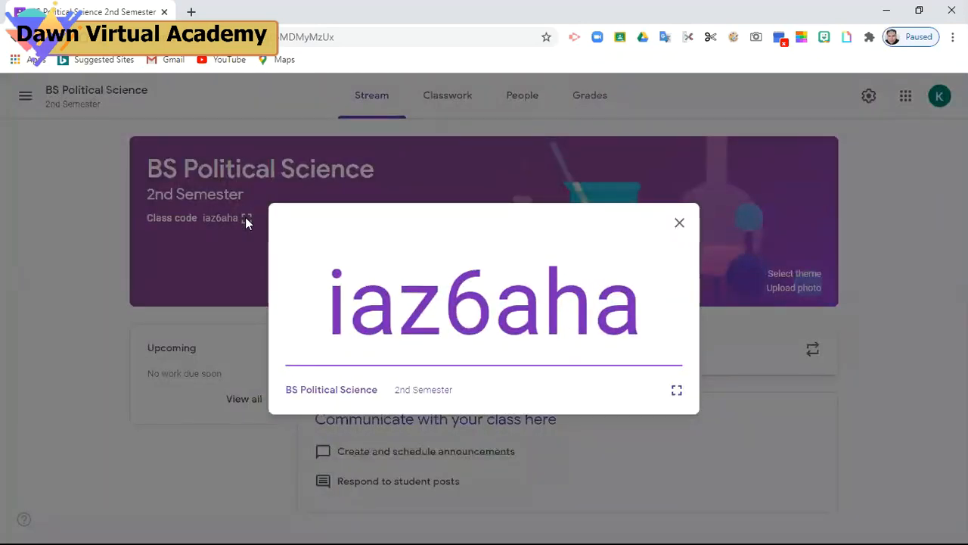
click(680, 223)
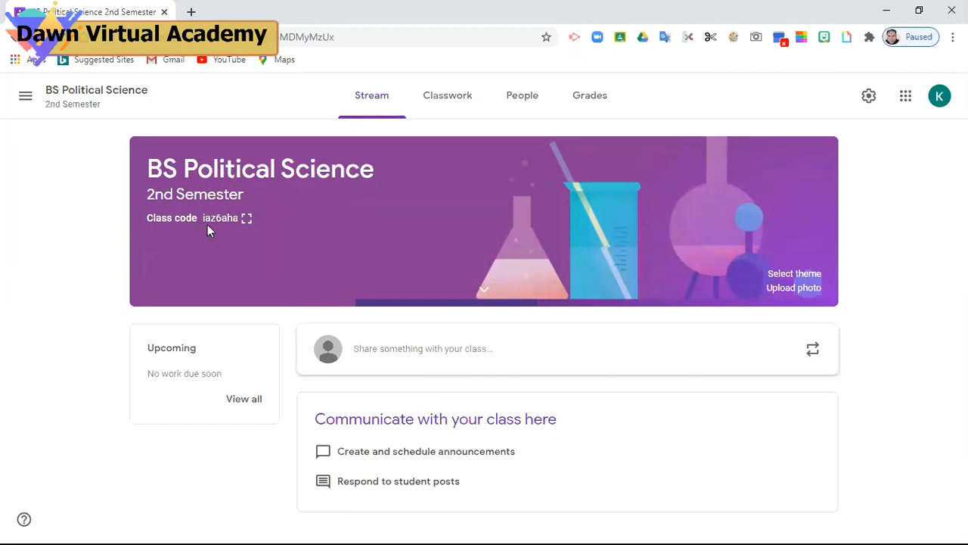
click(246, 220)
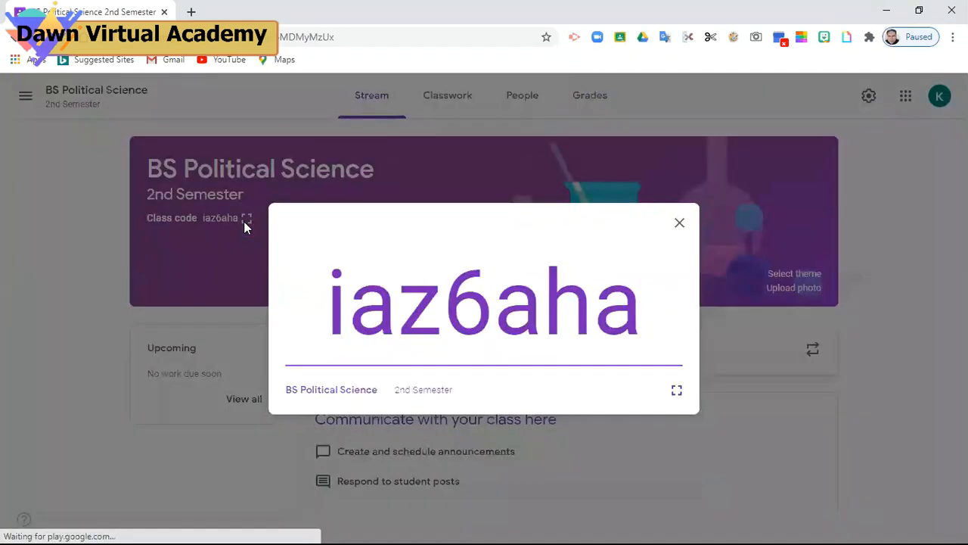
click(680, 224)
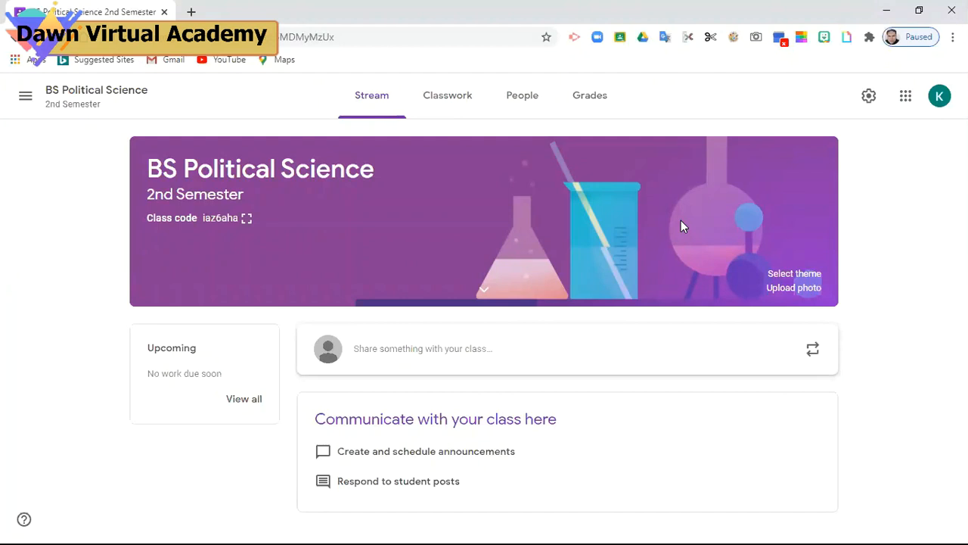
Apply the yellow flags theme from the English & History gallery to the class banner
click(789, 275)
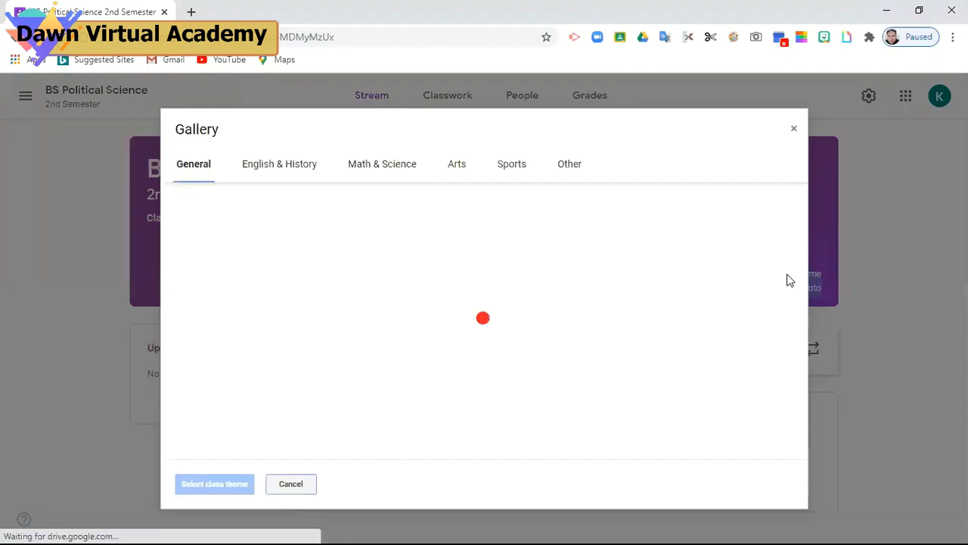
click(276, 167)
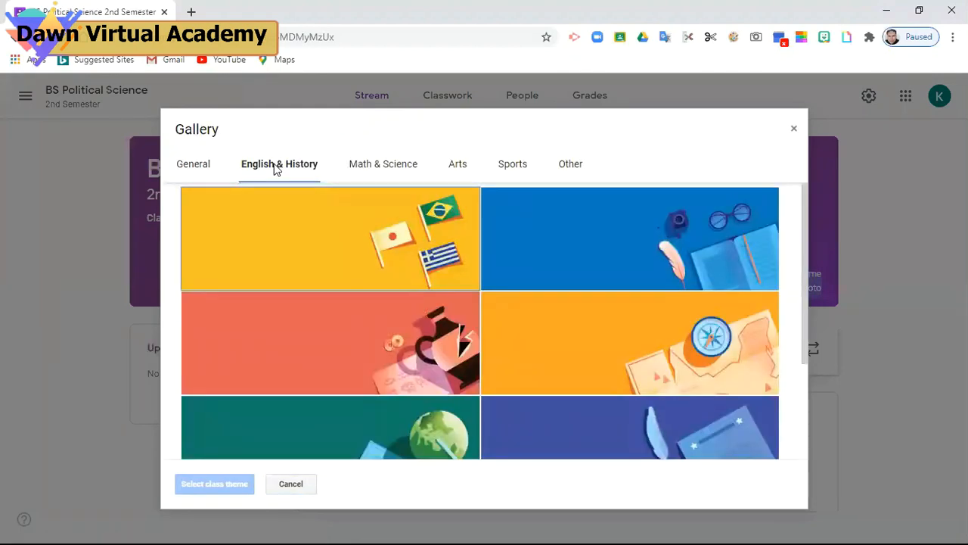
click(309, 230)
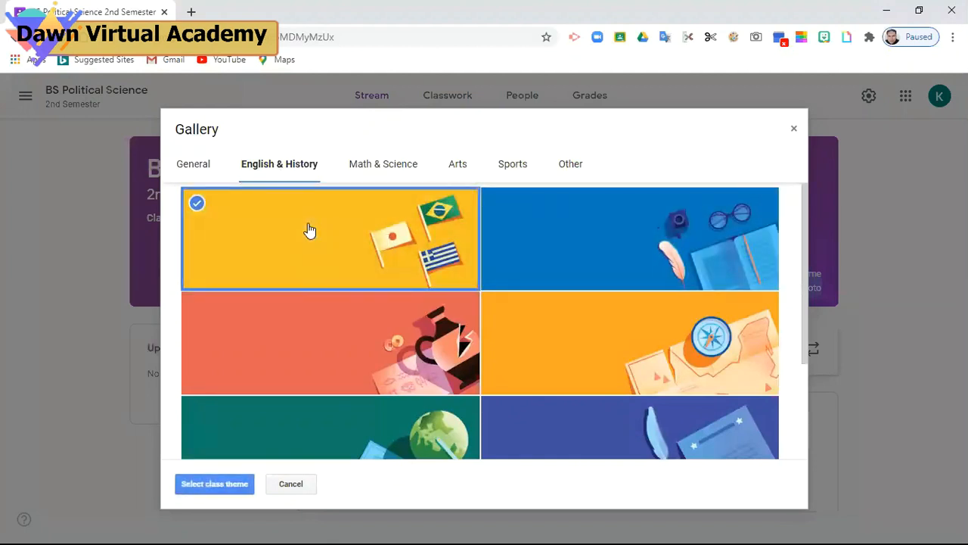
click(220, 488)
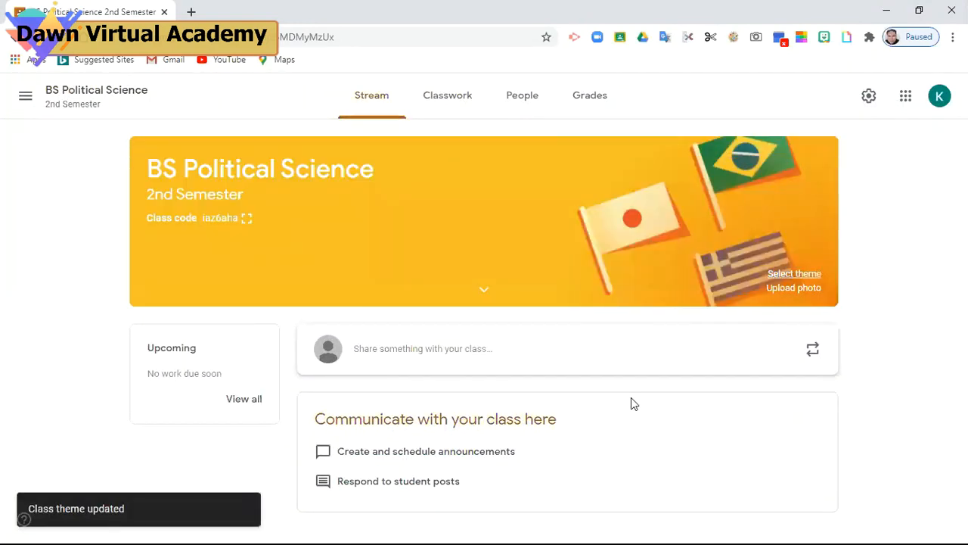
Browse the theme galleries, apply the orange coffee-and-tea General theme, then open Class settings
click(794, 274)
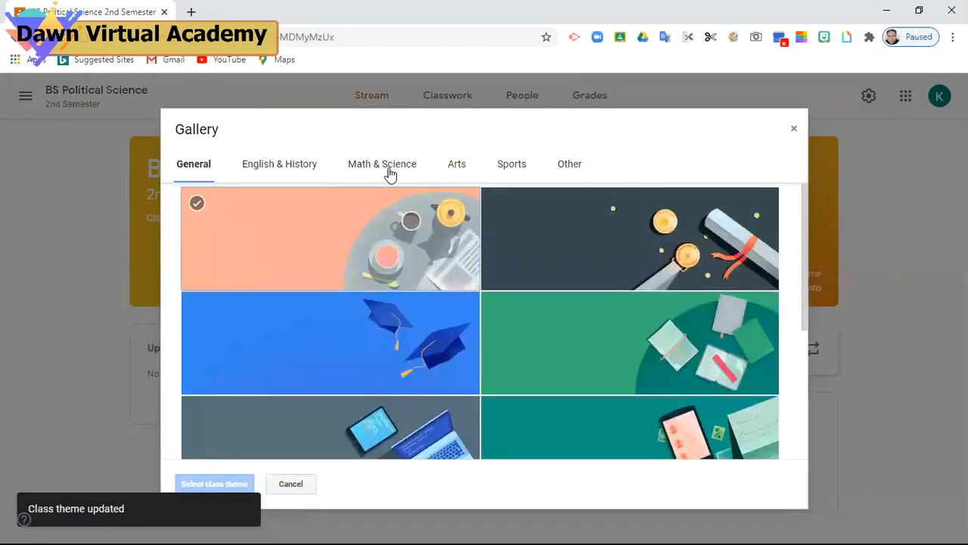
click(387, 170)
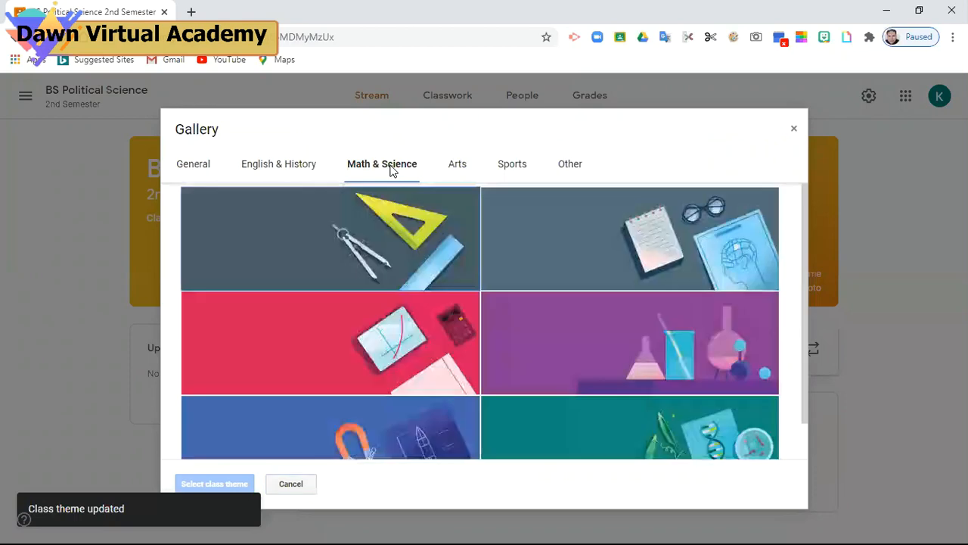
click(454, 167)
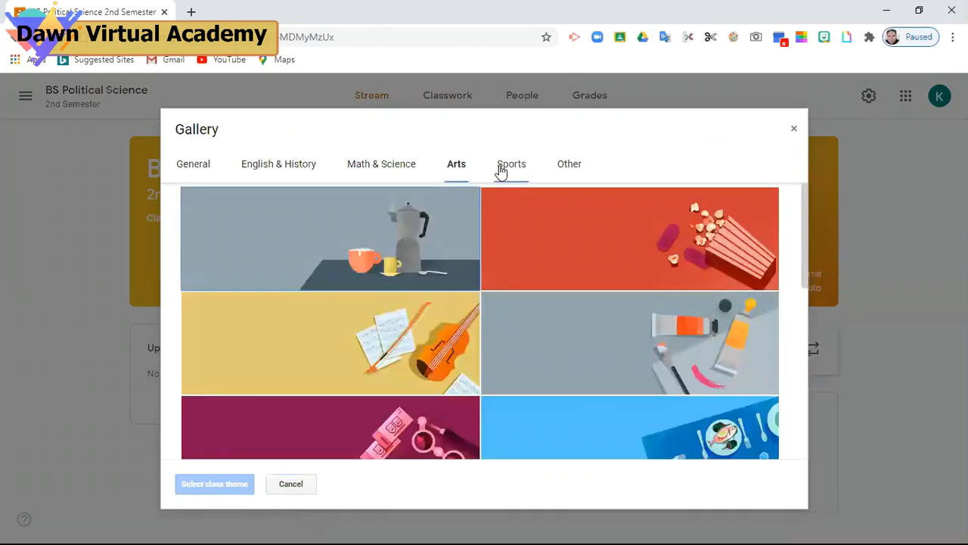
click(500, 171)
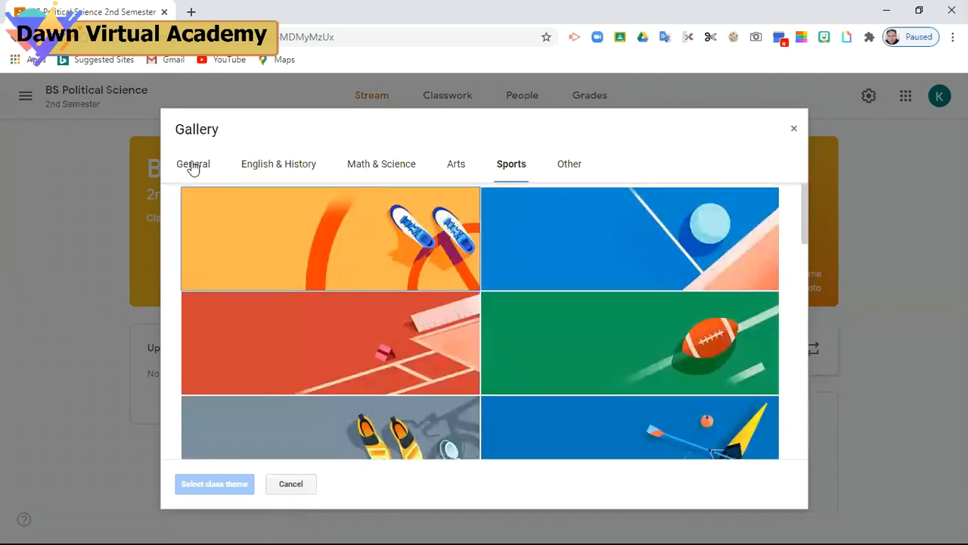
click(193, 166)
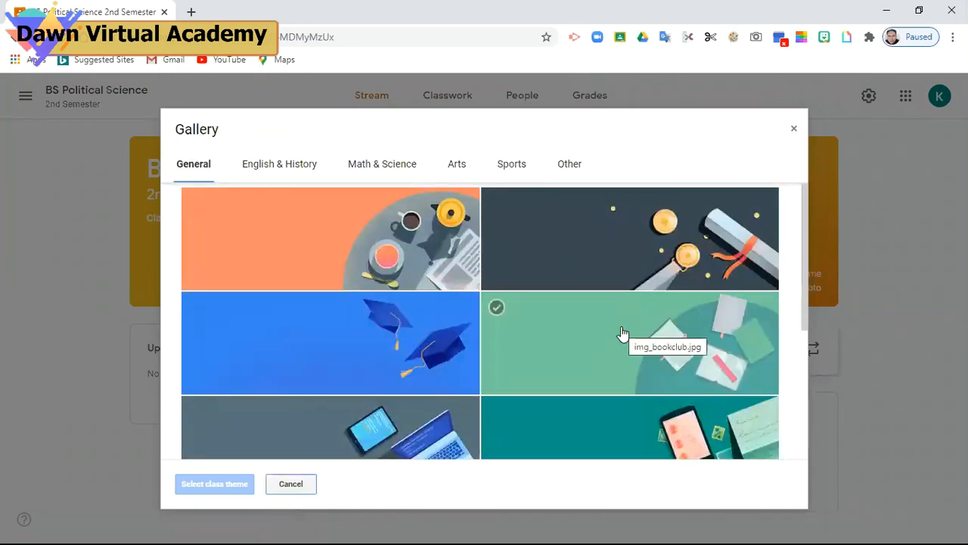
click(325, 251)
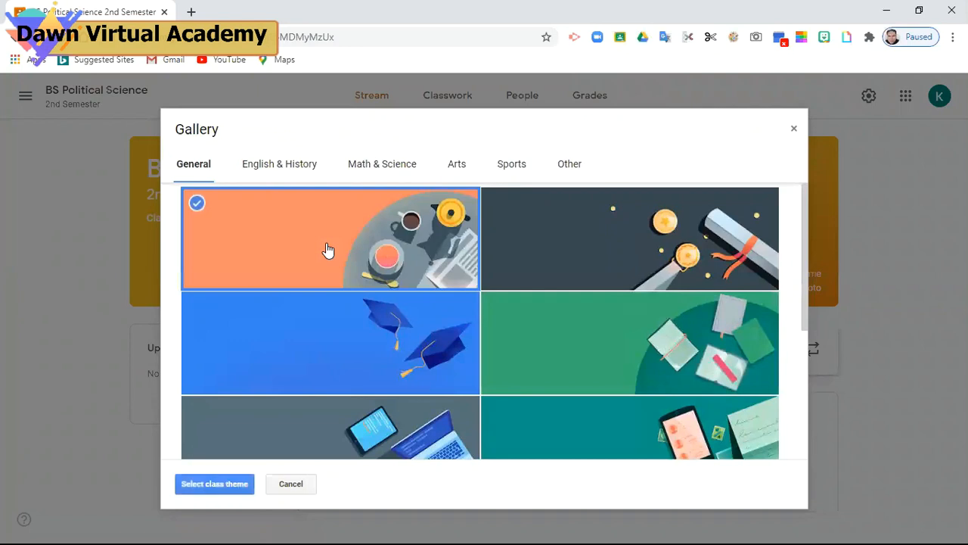
click(219, 482)
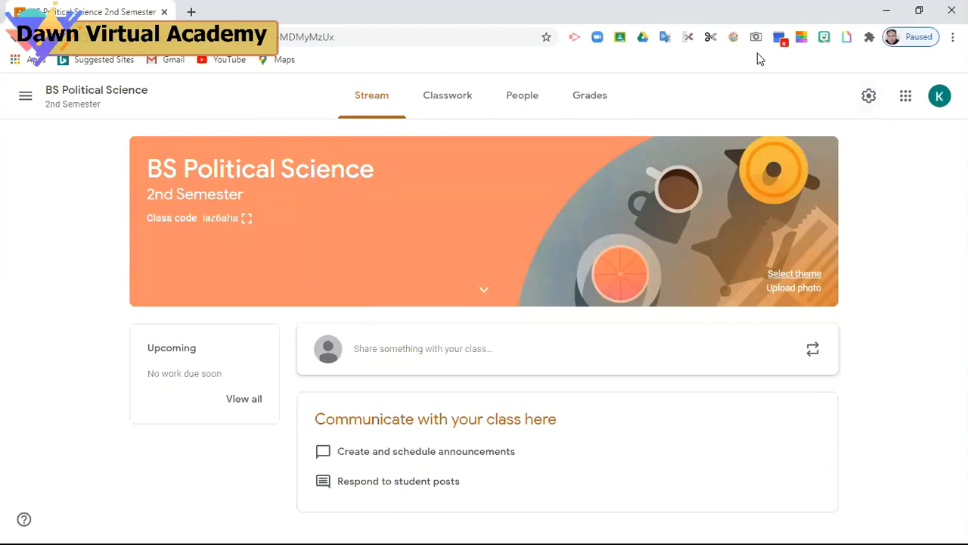
click(869, 96)
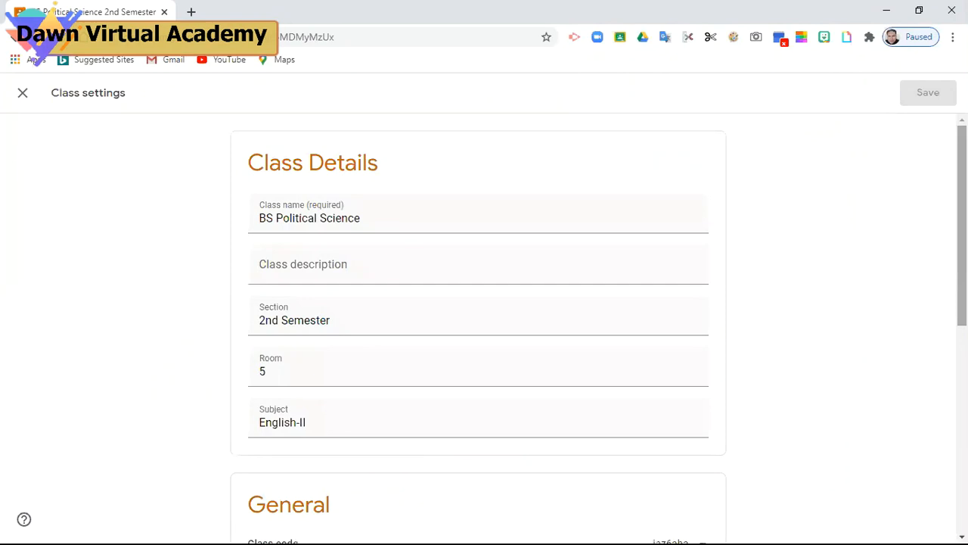
Scroll to the General section and open the class code's dropdown of actions
scroll(478, 333, down, 2)
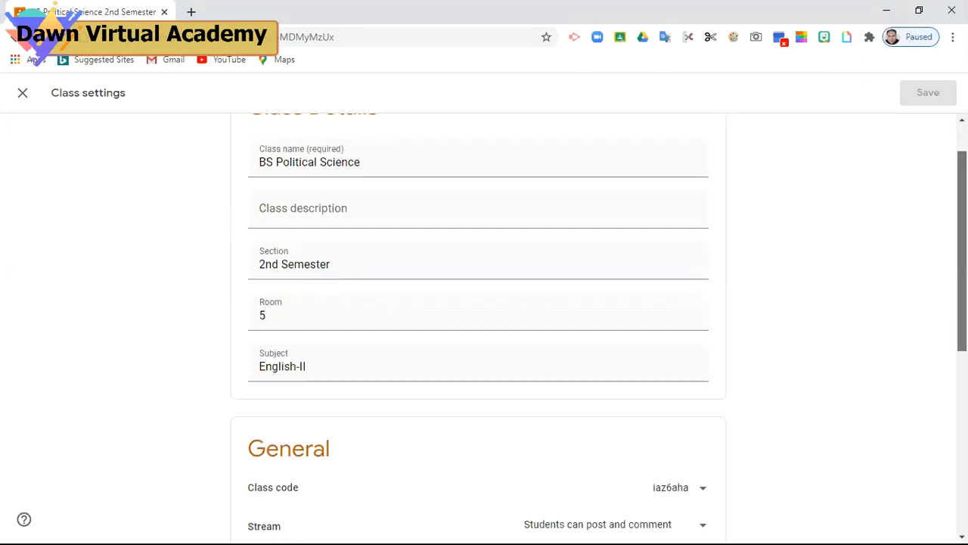
scroll(478, 333, down, 1)
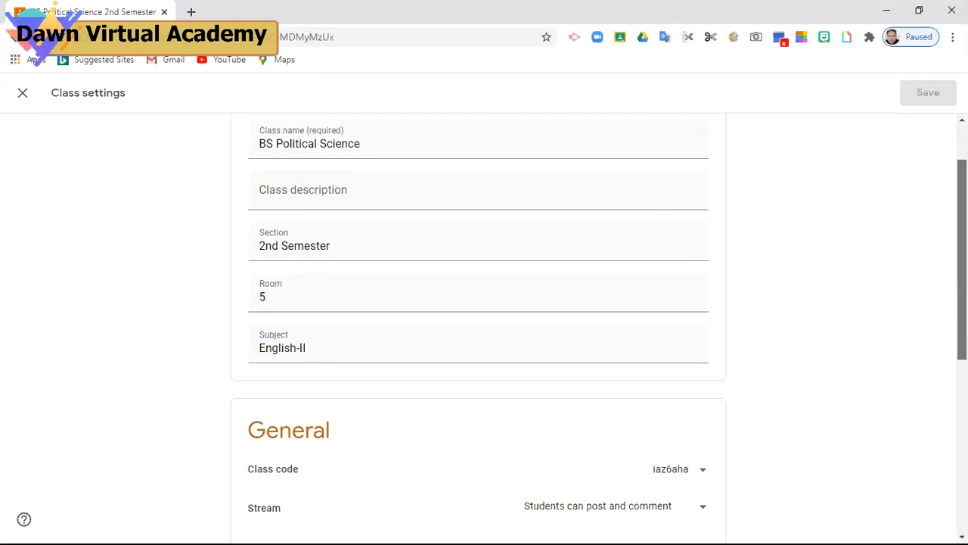
scroll(478, 303, up, 1)
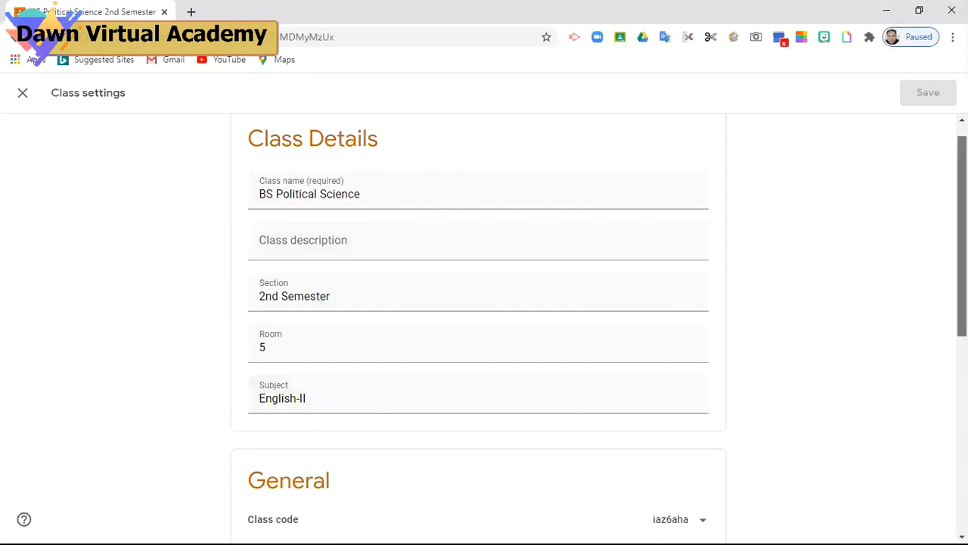
scroll(893, 266, down, 2)
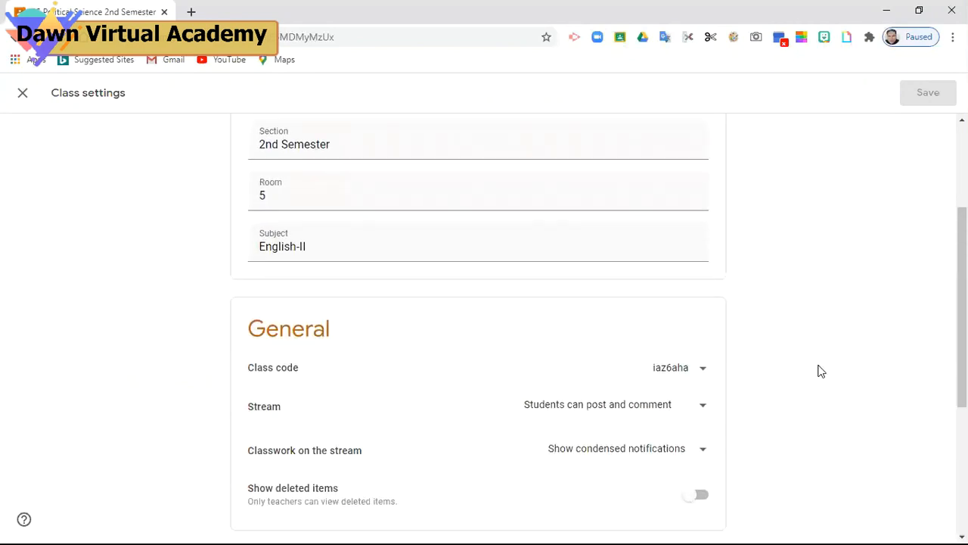
click(703, 370)
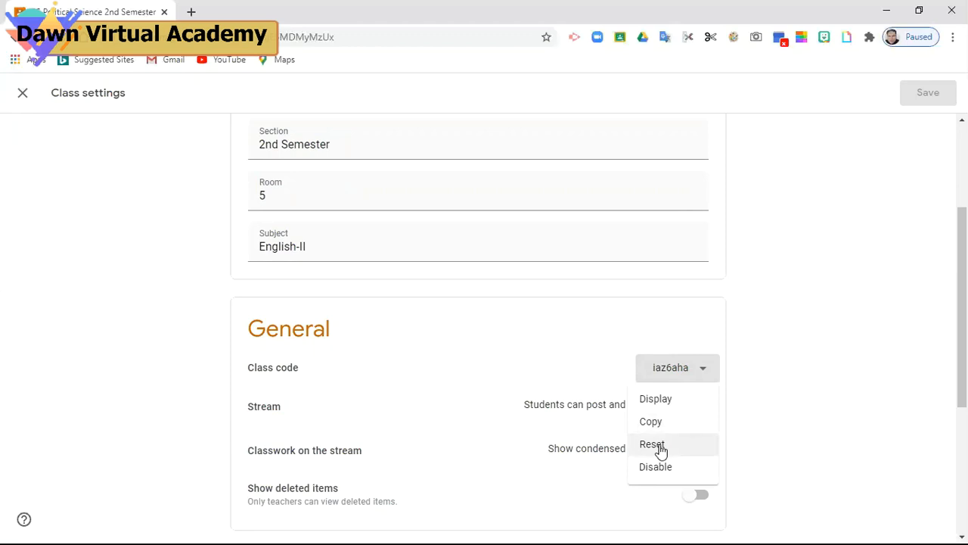
Reset the BS Political Science class code so a new code is generated
click(660, 450)
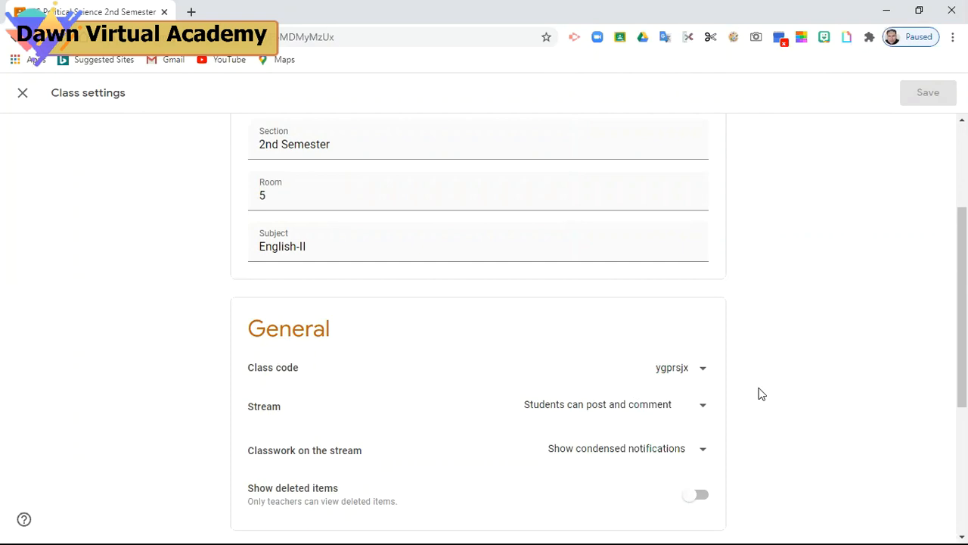
drag(962, 307, 962, 361)
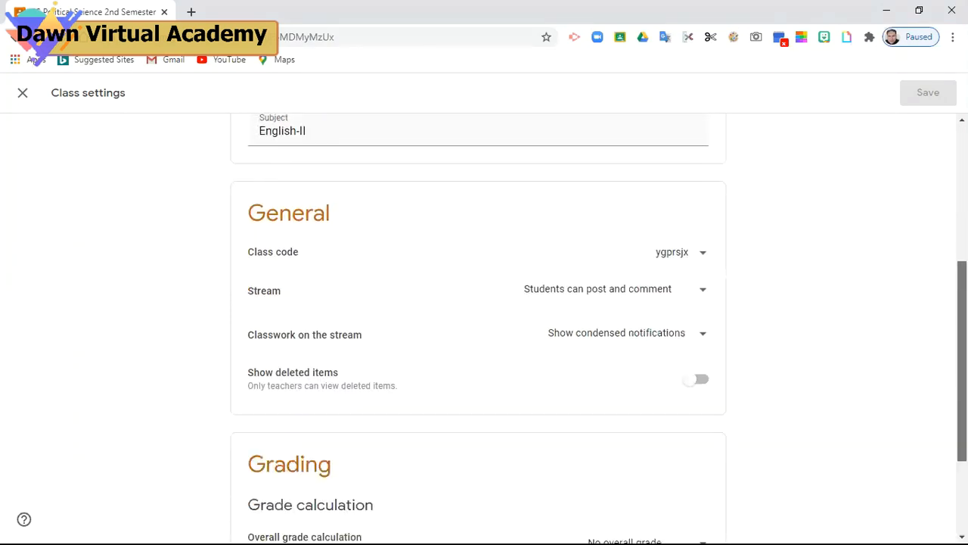
click(703, 291)
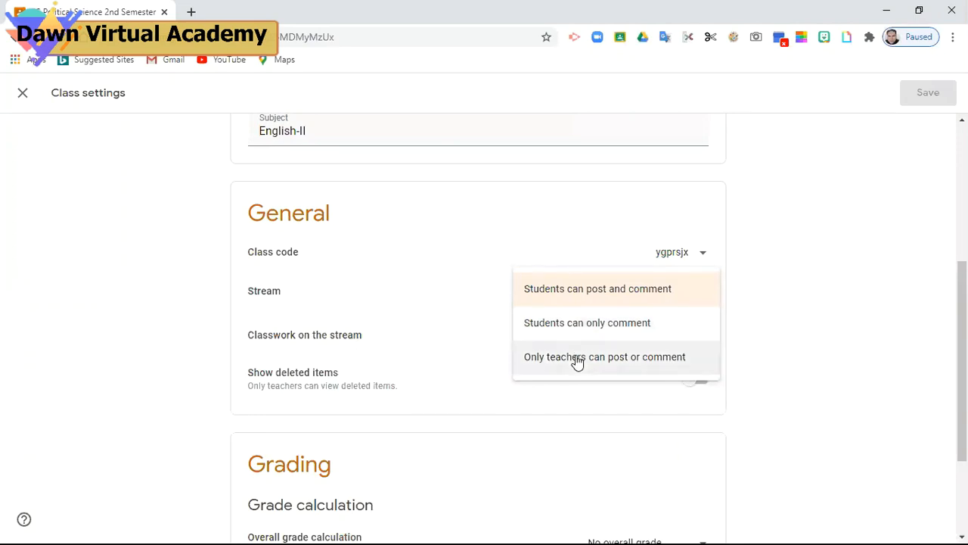
click(581, 297)
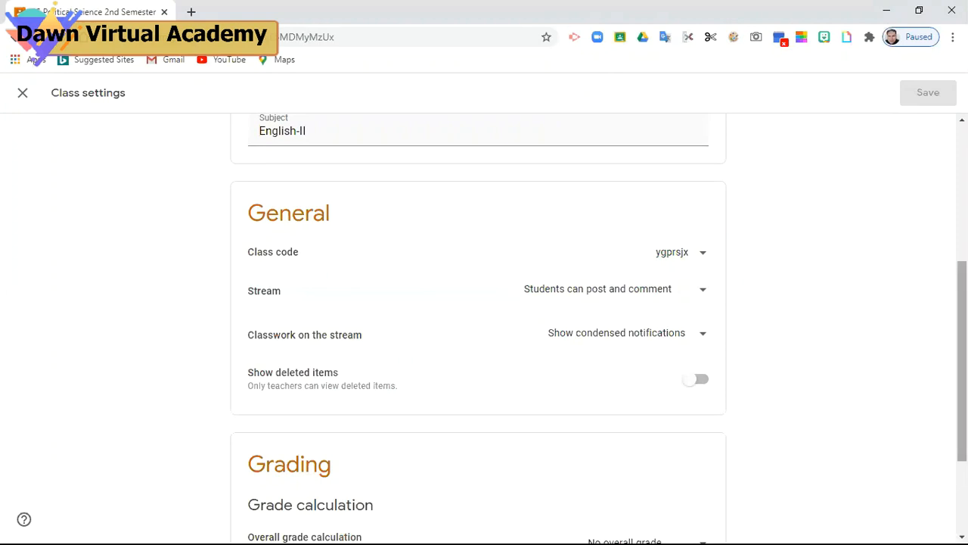
scroll(962, 356, down, 2)
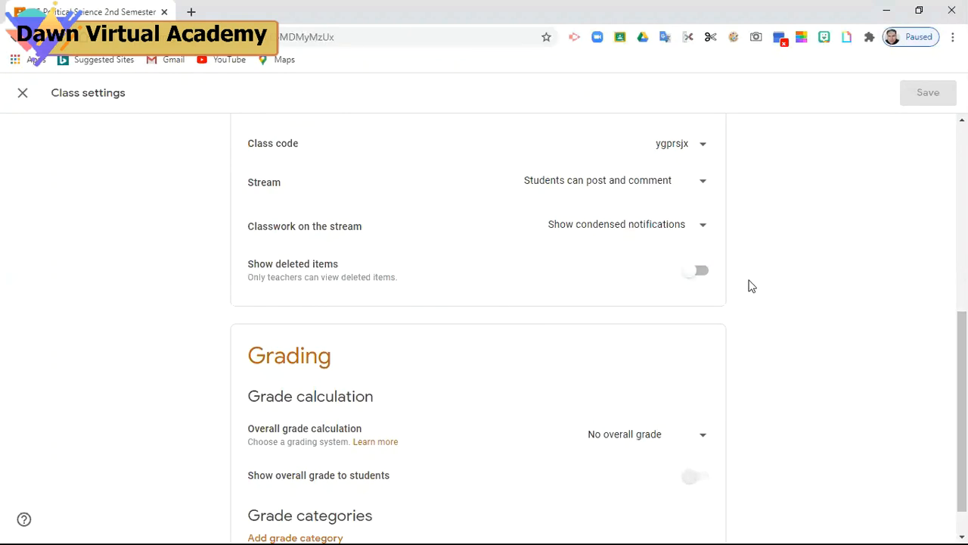
Leave deleted items hidden and set Overall grade calculation under Grading to Total points
click(693, 280)
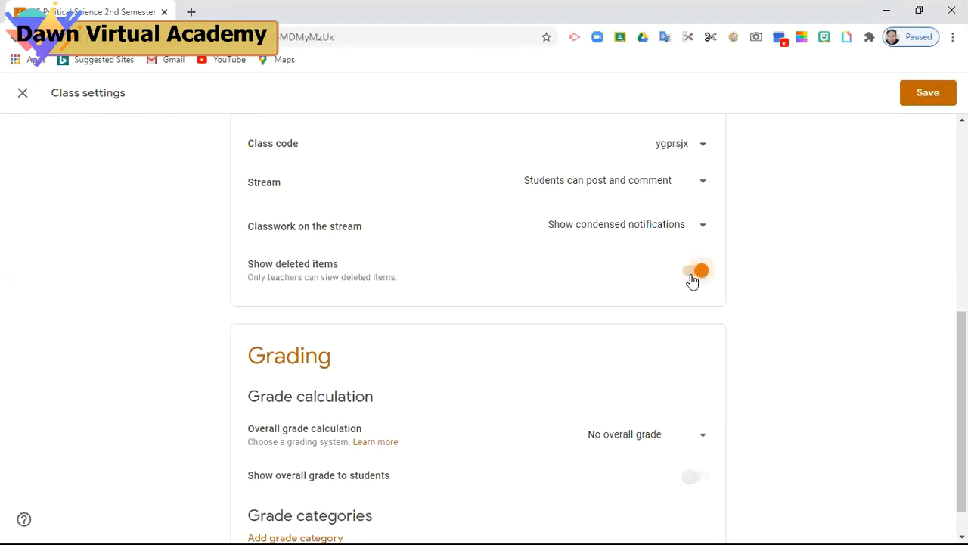
click(693, 280)
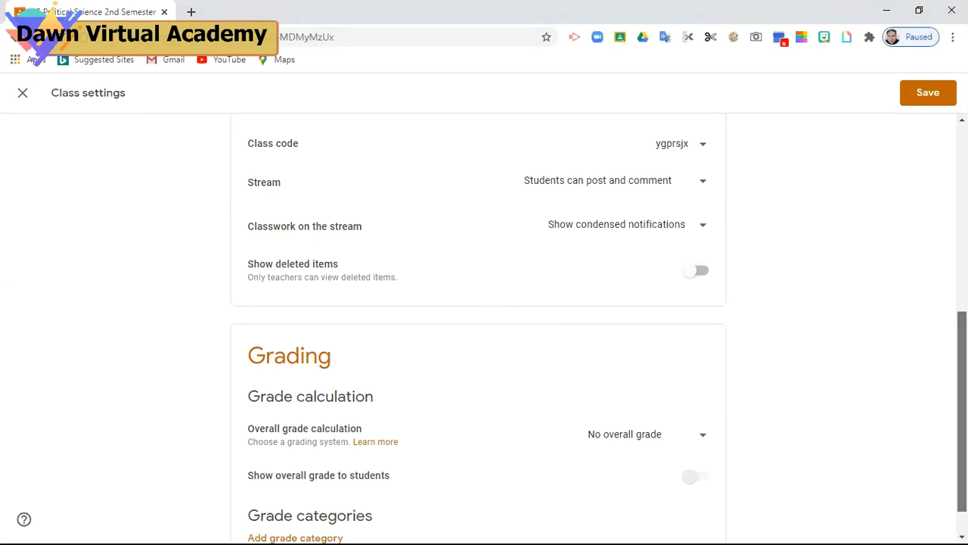
scroll(478, 325, down, 1)
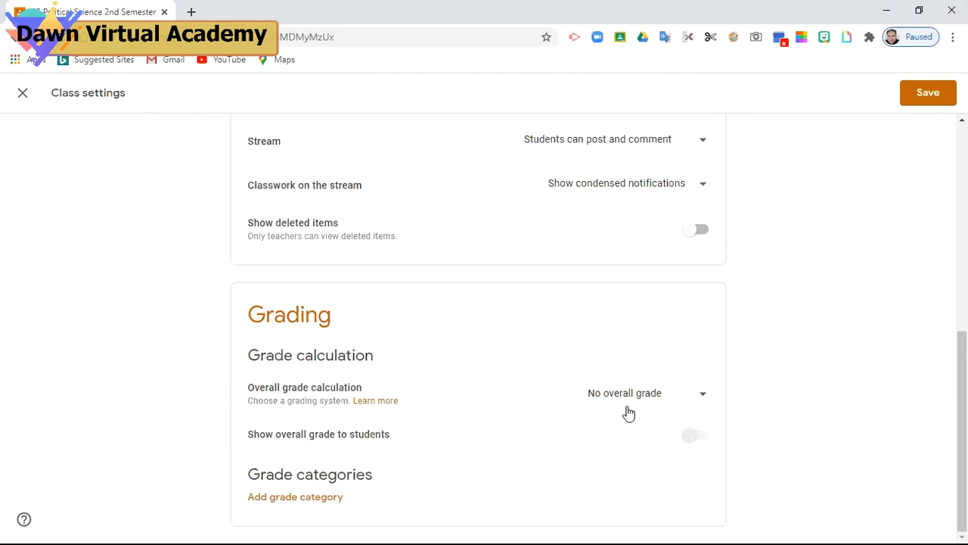
click(703, 402)
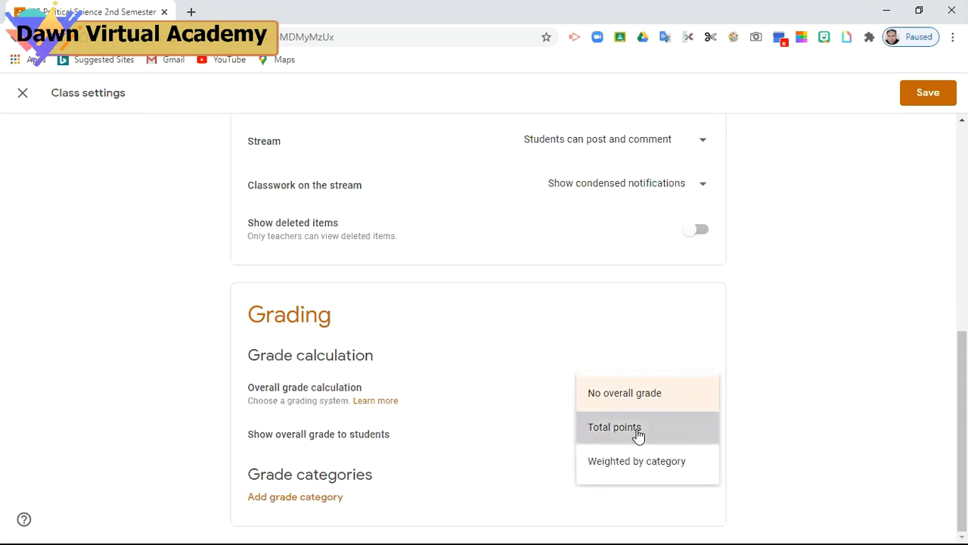
click(638, 432)
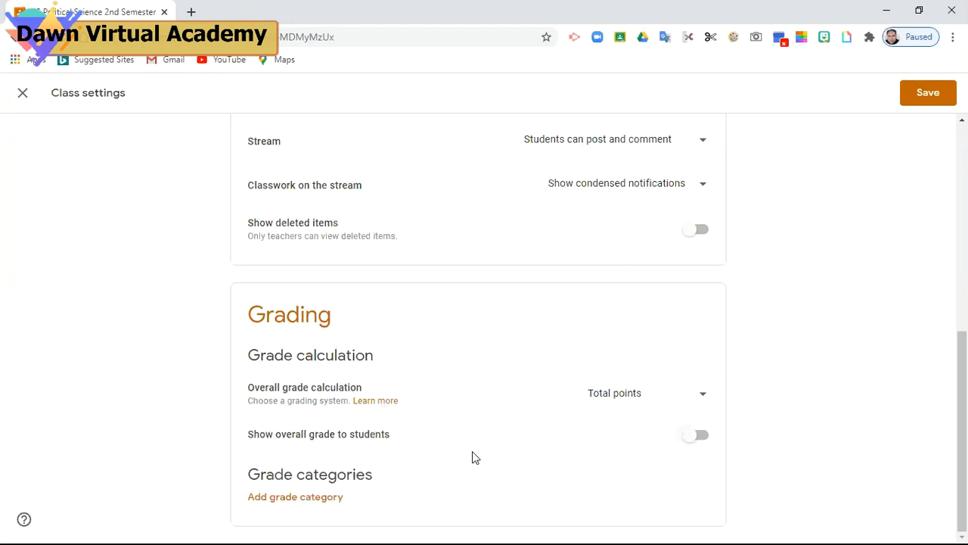
Show students their overall grade and add a grade category named 'Assignment No 1'
click(701, 443)
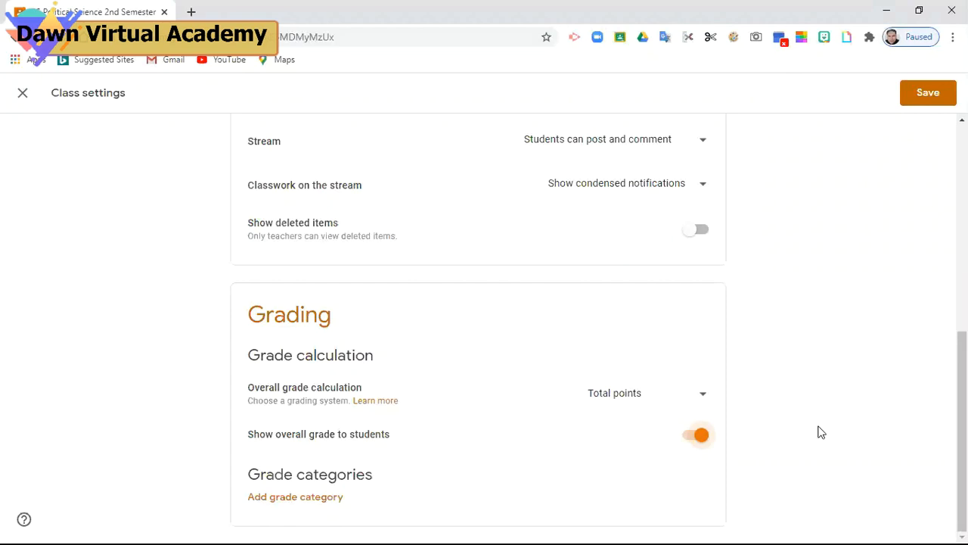
click(319, 498)
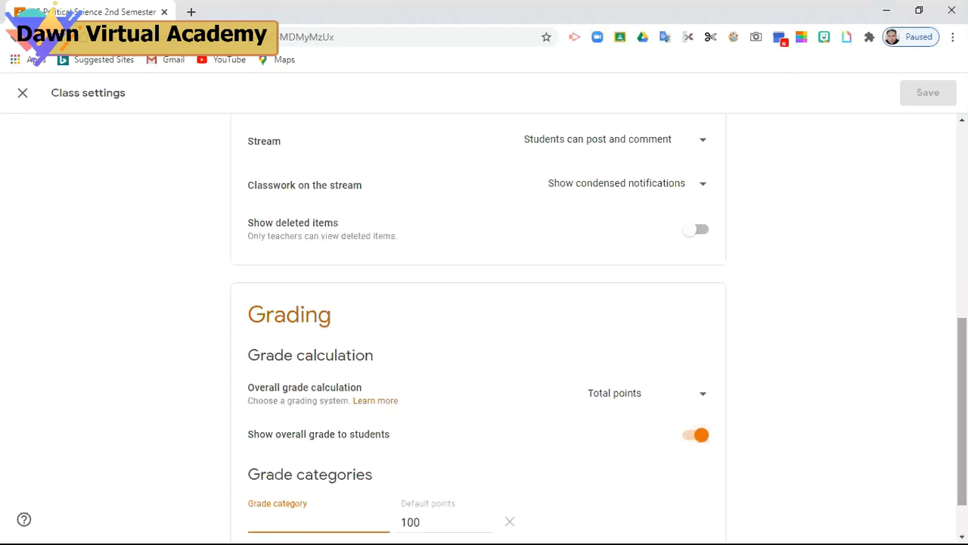
drag(962, 412, 962, 442)
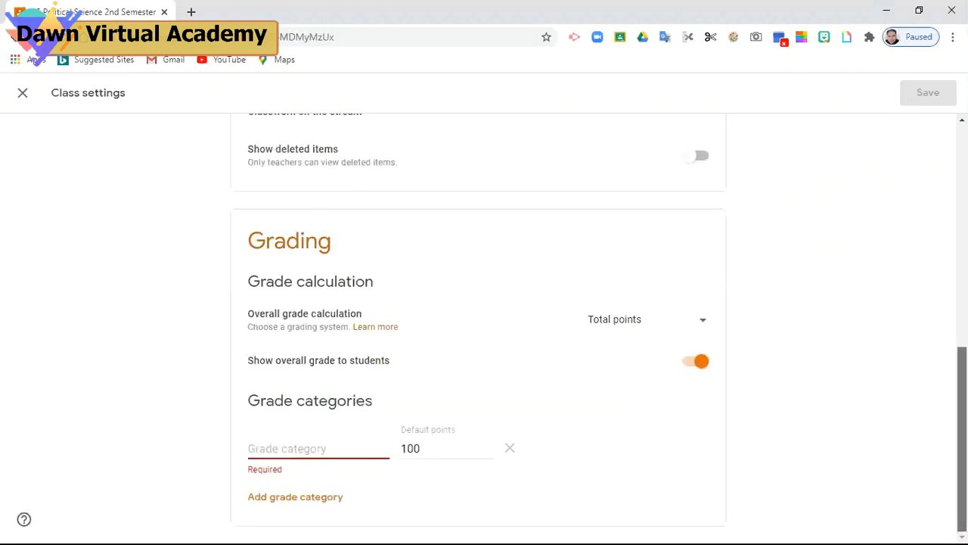
click(309, 447)
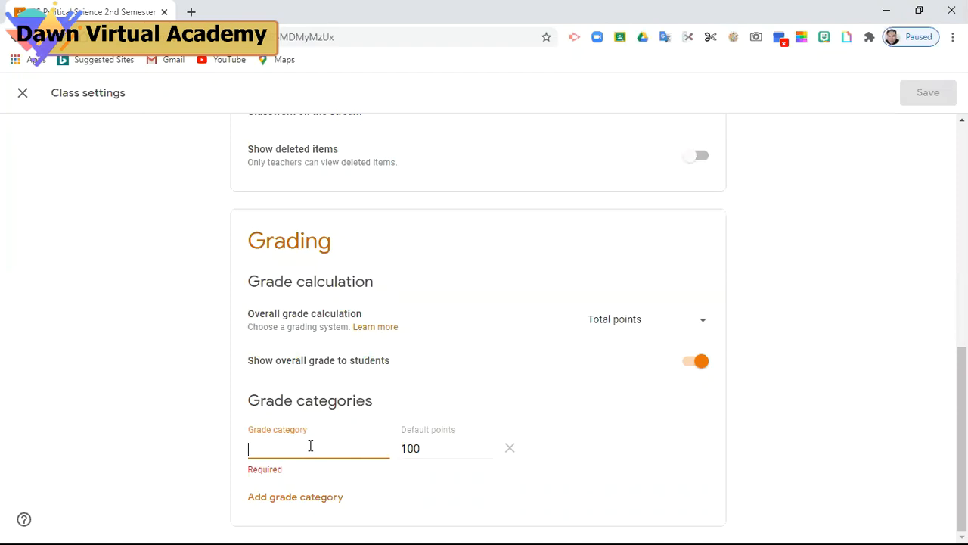
text(Assignment No)
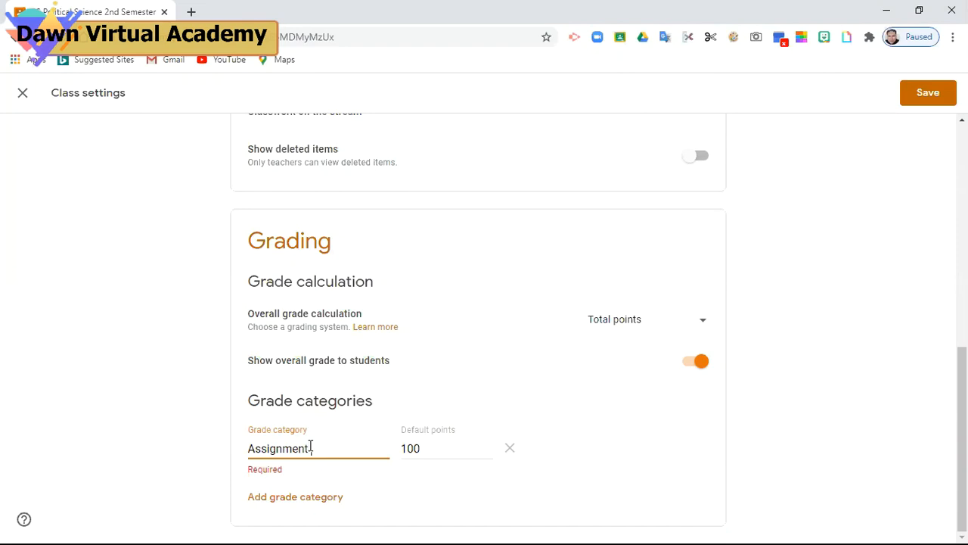
text( 1)
Change the category's default points to 5 and save the class settings
click(430, 451)
key(BackSpace)
key(BackSpace)
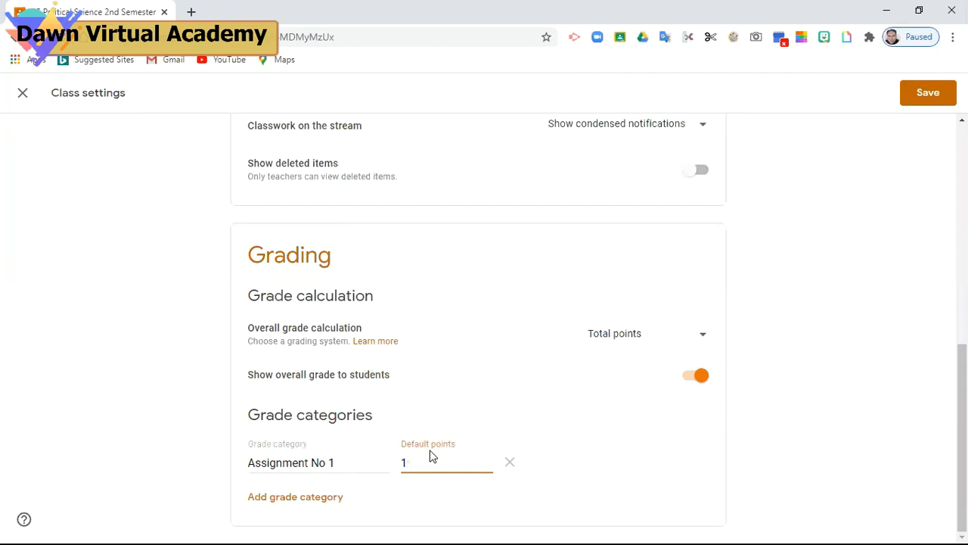
key(BackSpace)
text(5)
click(593, 479)
click(928, 96)
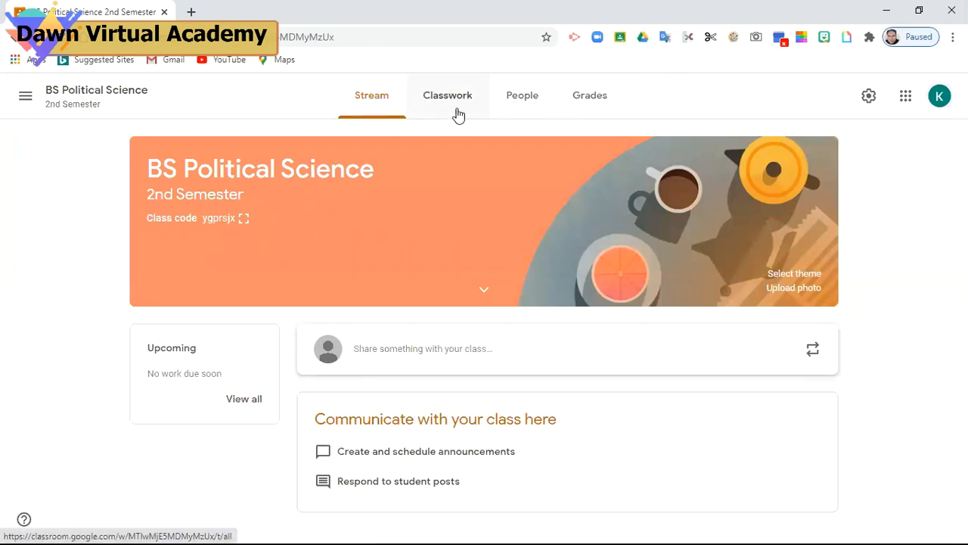
Switch to the People tab to see the class's teacher and student list
click(517, 106)
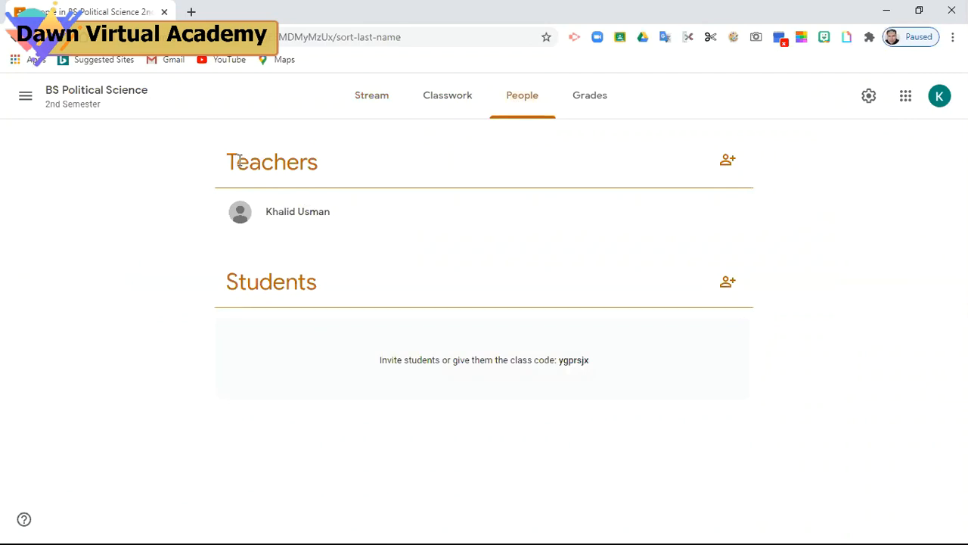
click(729, 165)
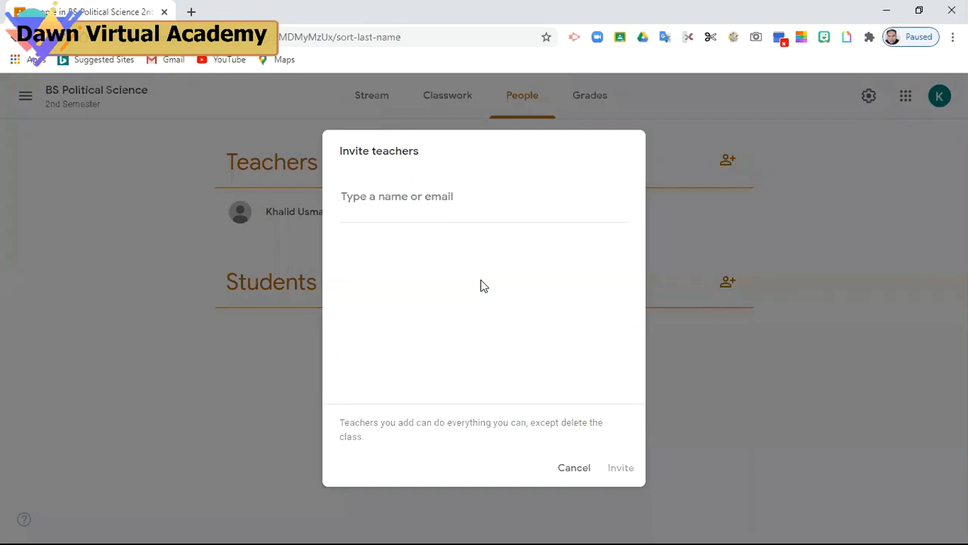
text(inam)
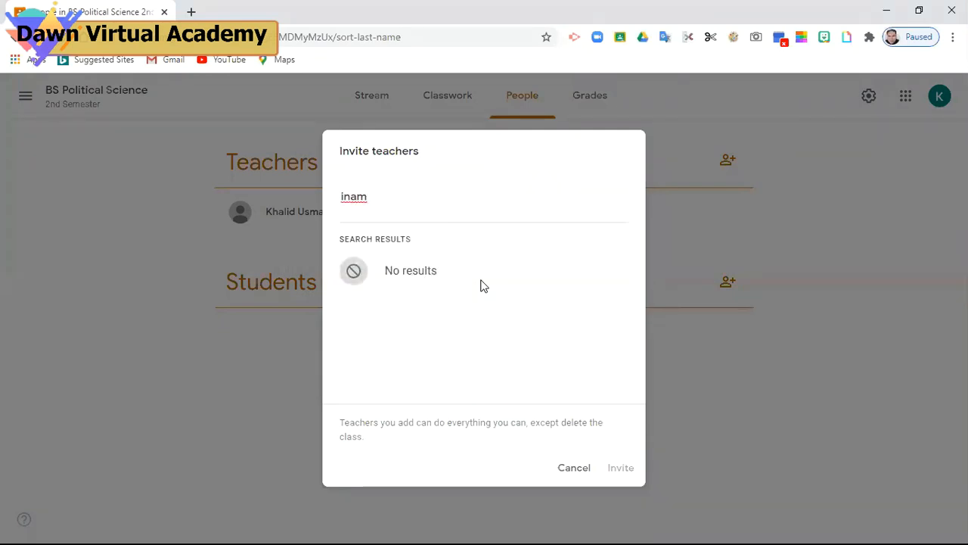
click(574, 468)
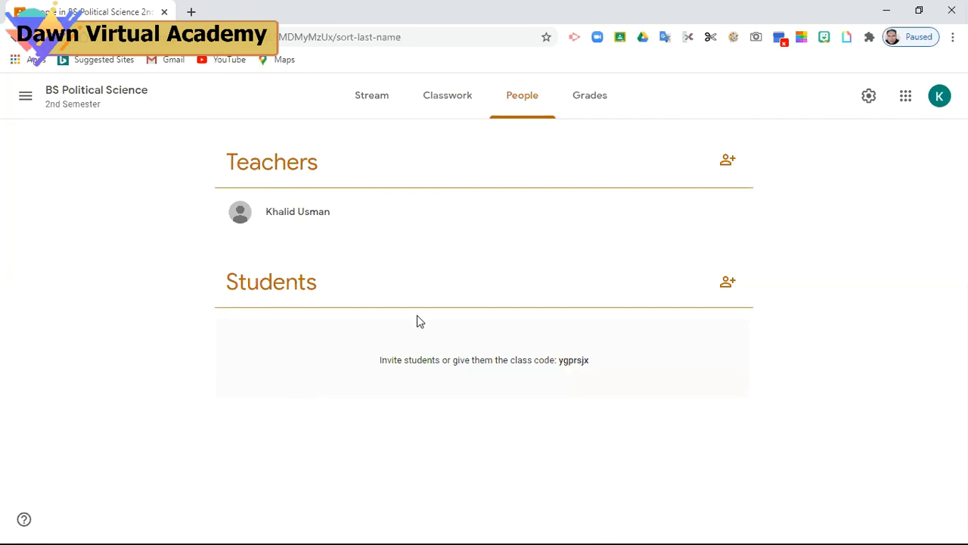
Cancel the student invite, return to Classes, reopen BS Political Science and enlarge its class code
click(726, 284)
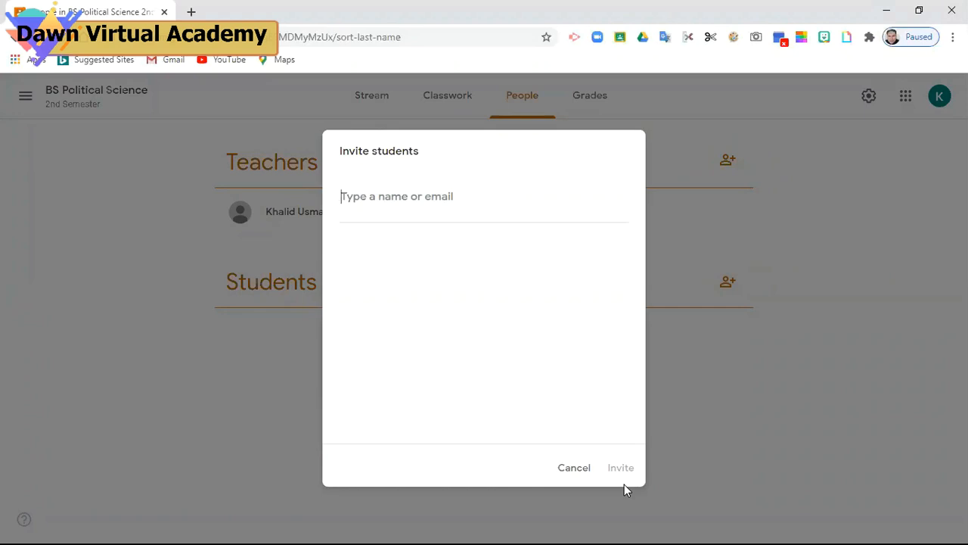
click(581, 469)
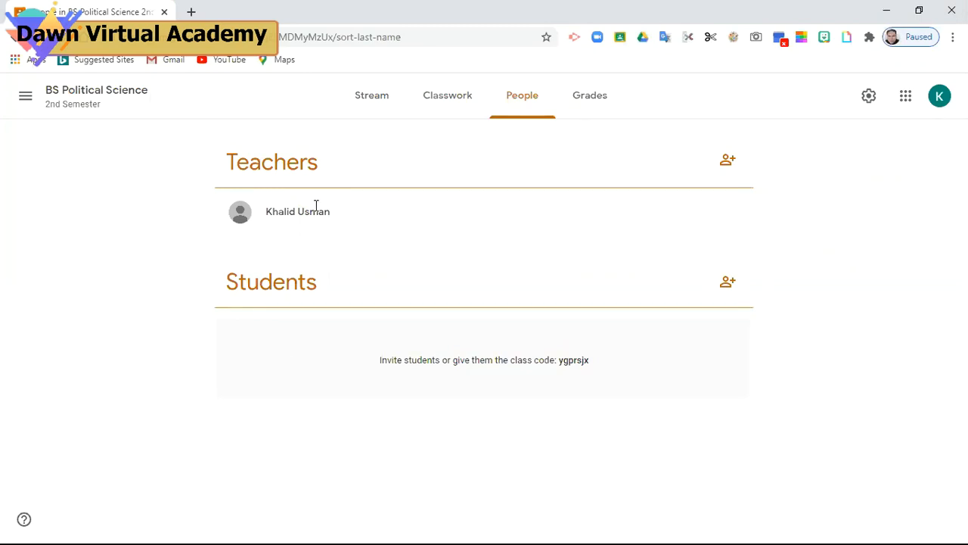
click(23, 101)
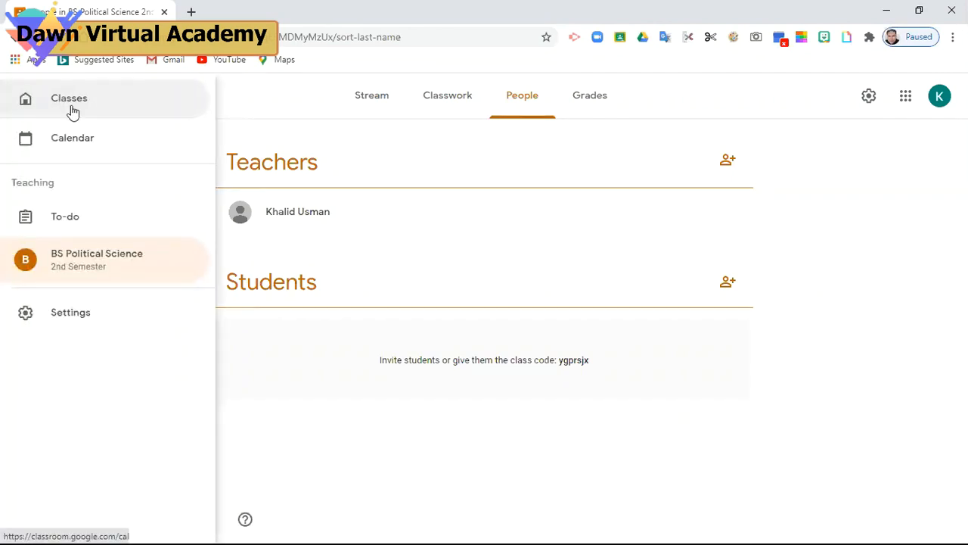
click(71, 108)
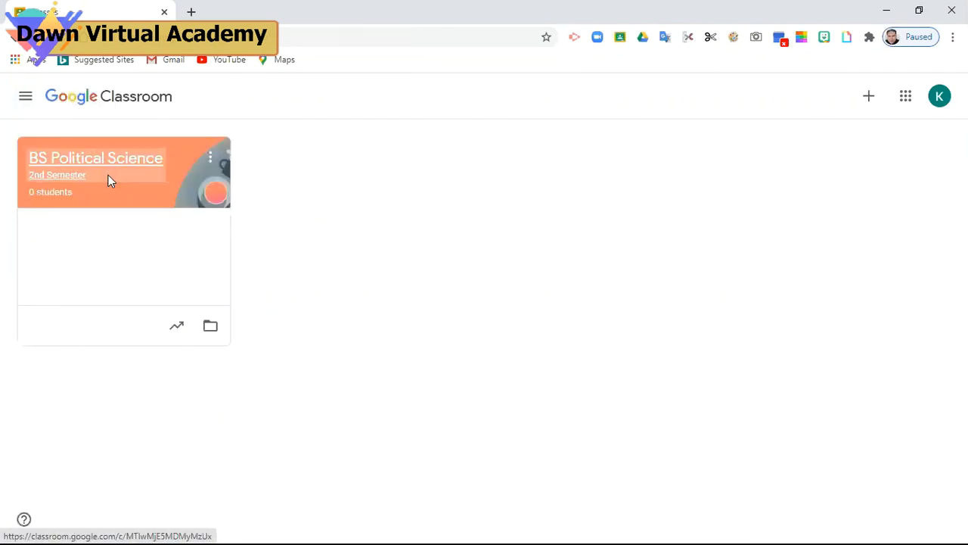
click(108, 175)
click(244, 220)
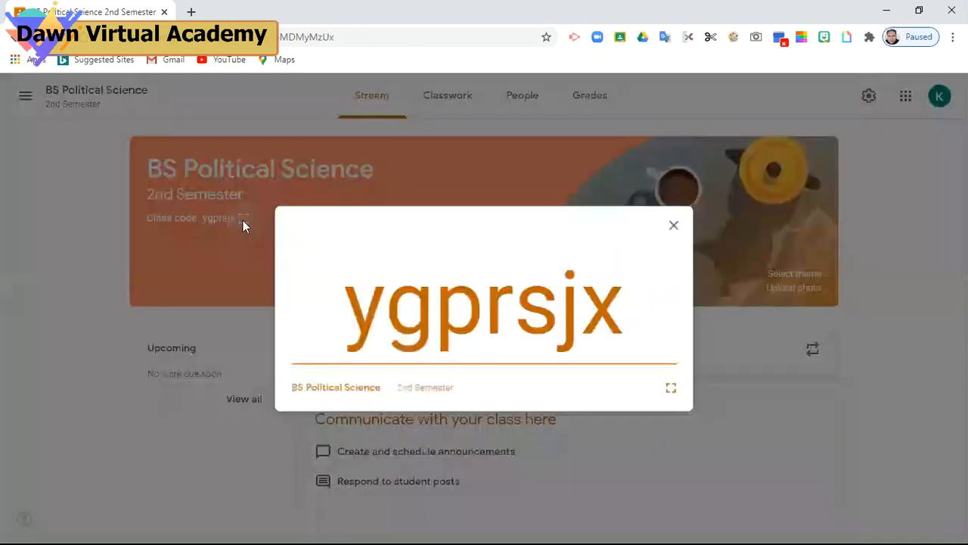
Close the enlarged class code and show the Create options on the Classwork page
click(677, 225)
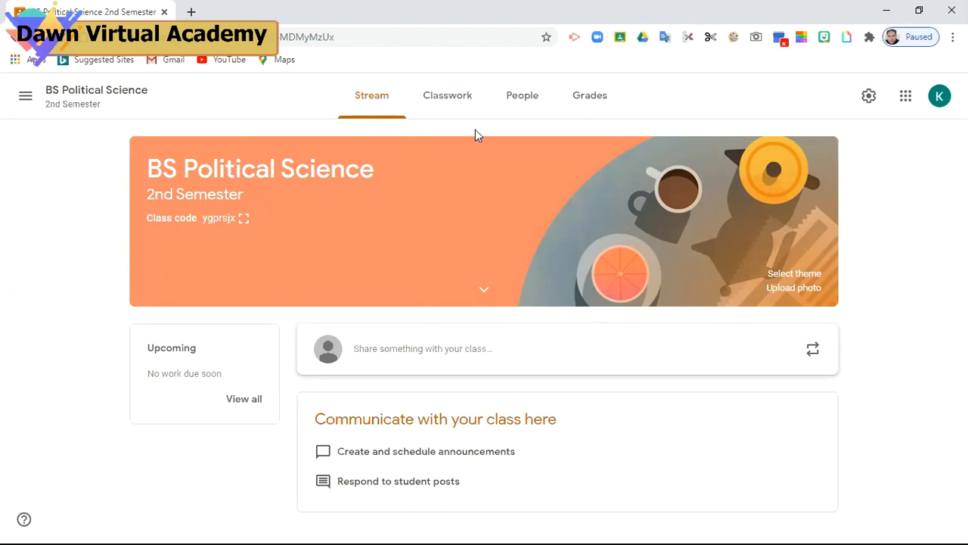
click(439, 103)
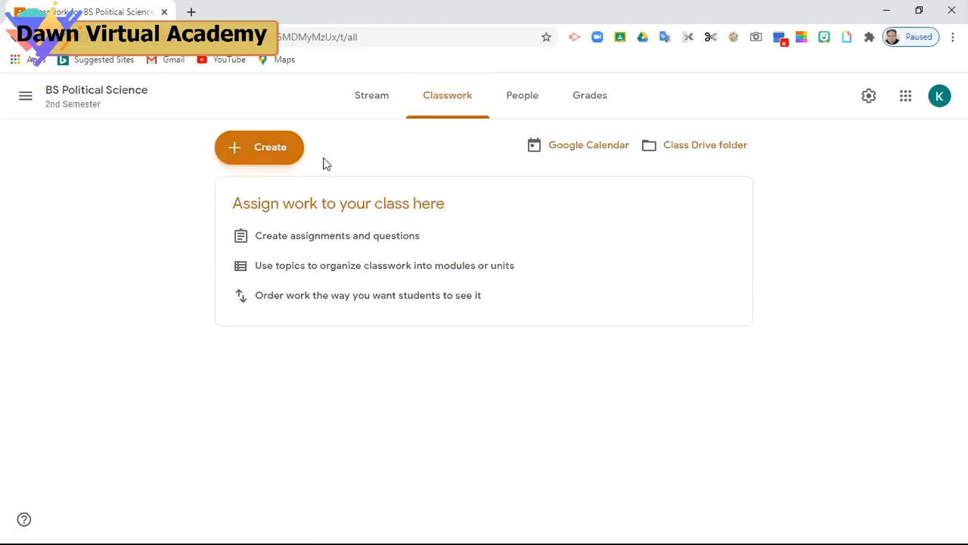
click(266, 161)
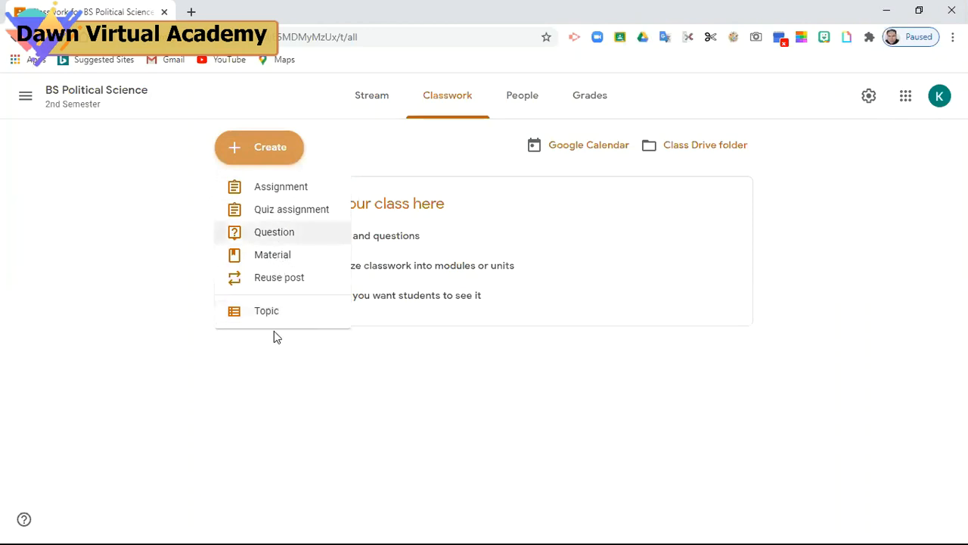
Choose Assignment from the Create options to open a blank assignment form
click(292, 194)
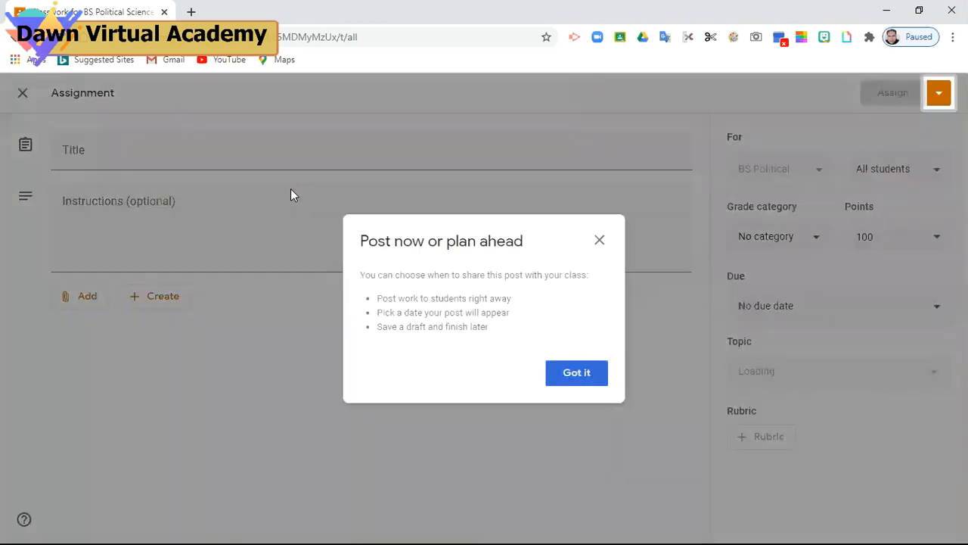
Title the assignment 'Essay writing' with instructions 'Your essay should not be less than 1000 word.'
click(590, 376)
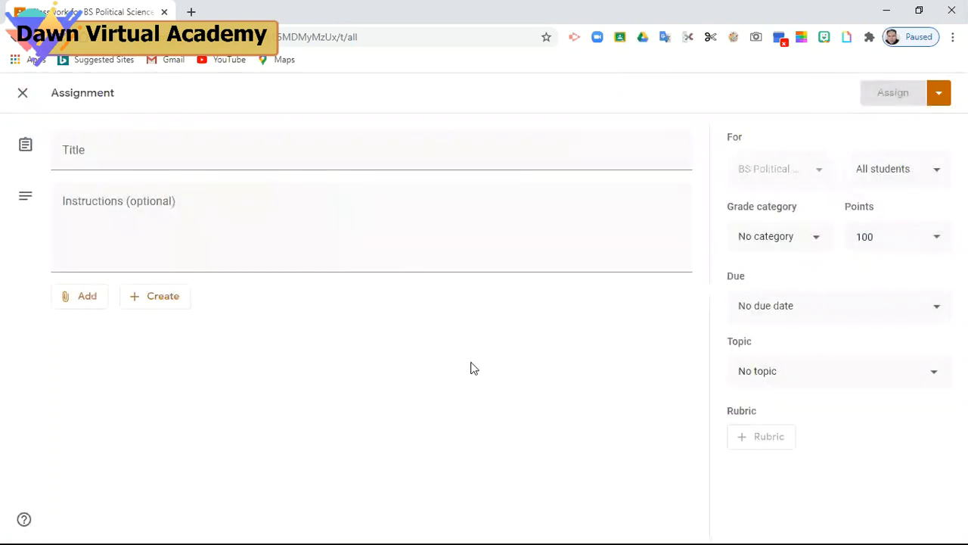
click(97, 149)
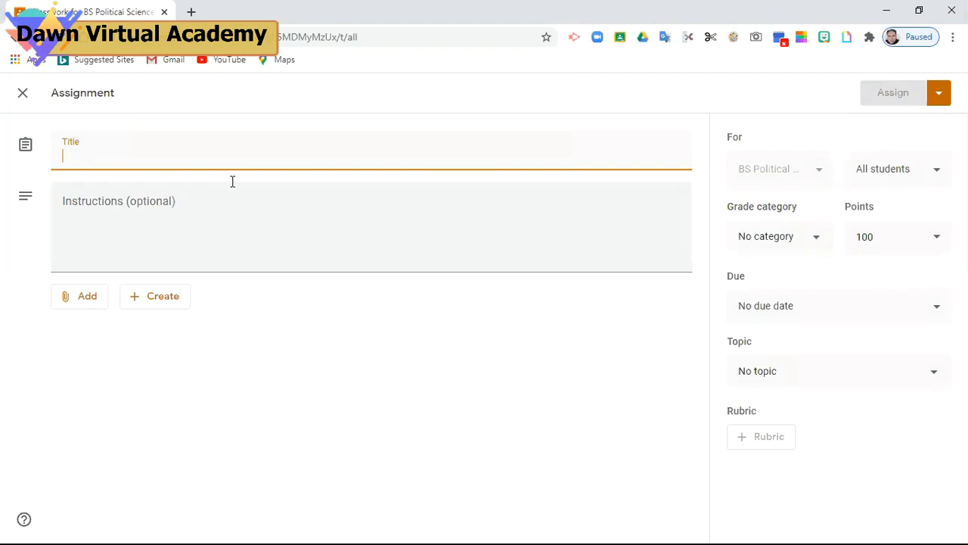
text(Essay writing)
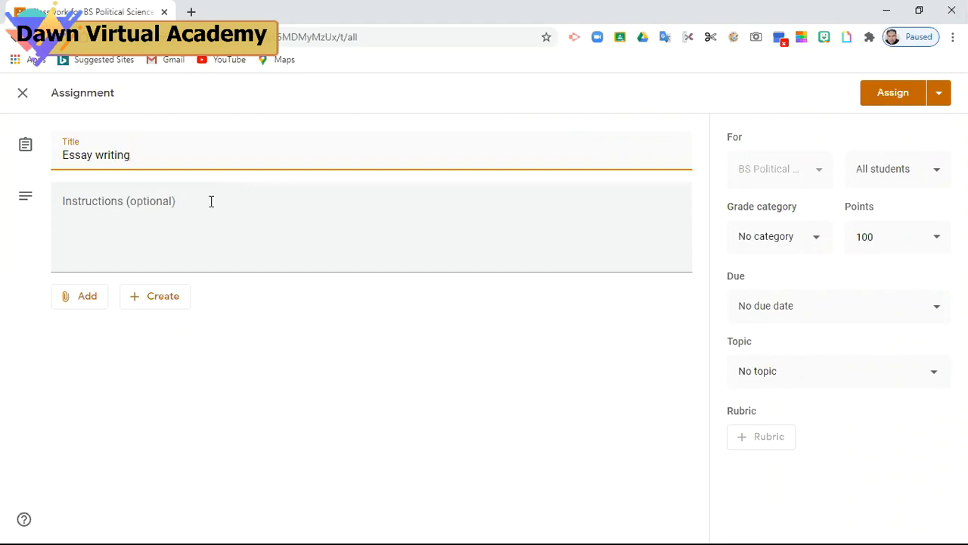
click(211, 201)
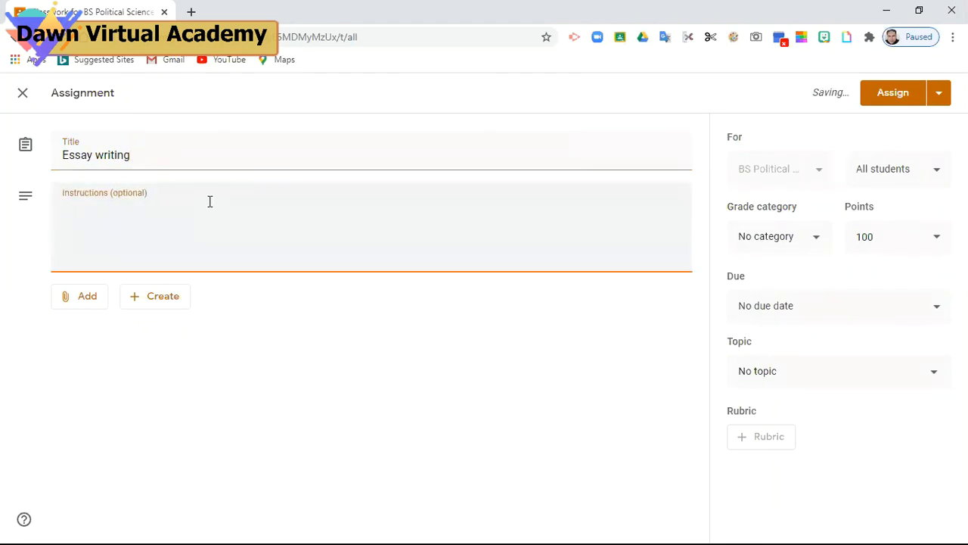
text(Your essay should )
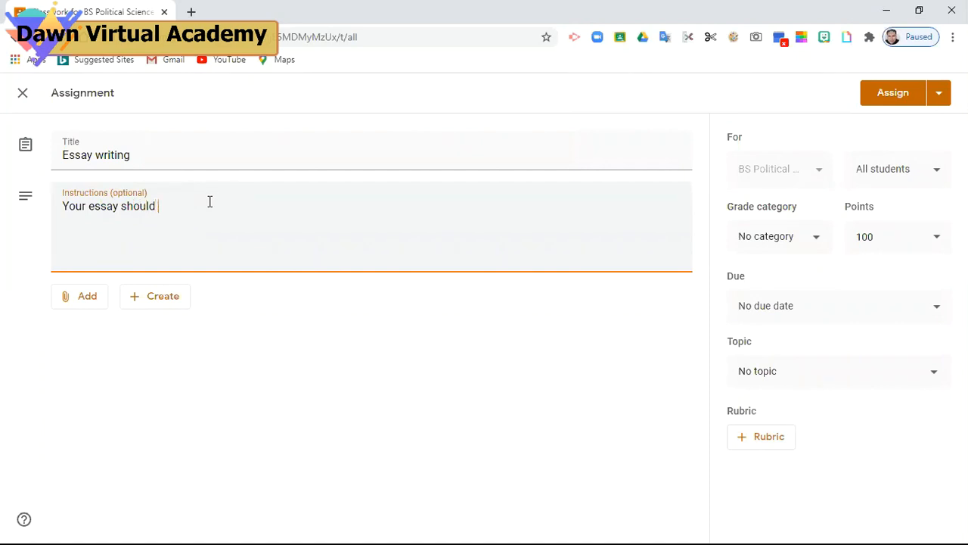
text(not be less than 1000 word)
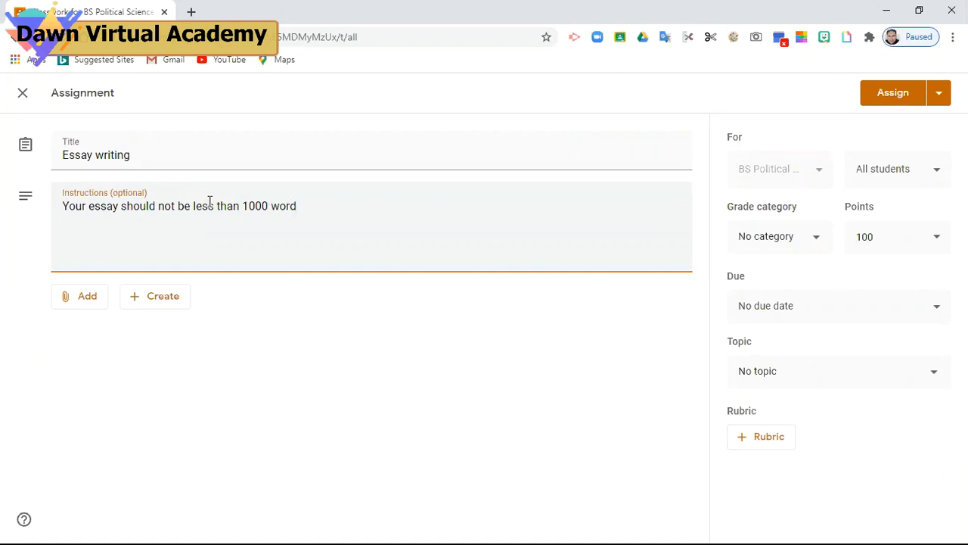
text(.)
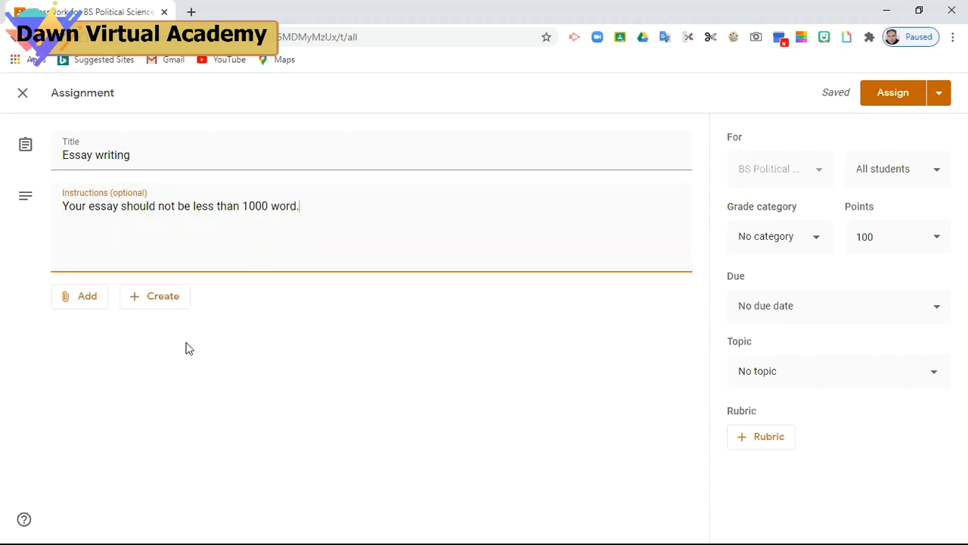
Upload the download.jfif image from the computer as a file attachment on the assignment
click(92, 304)
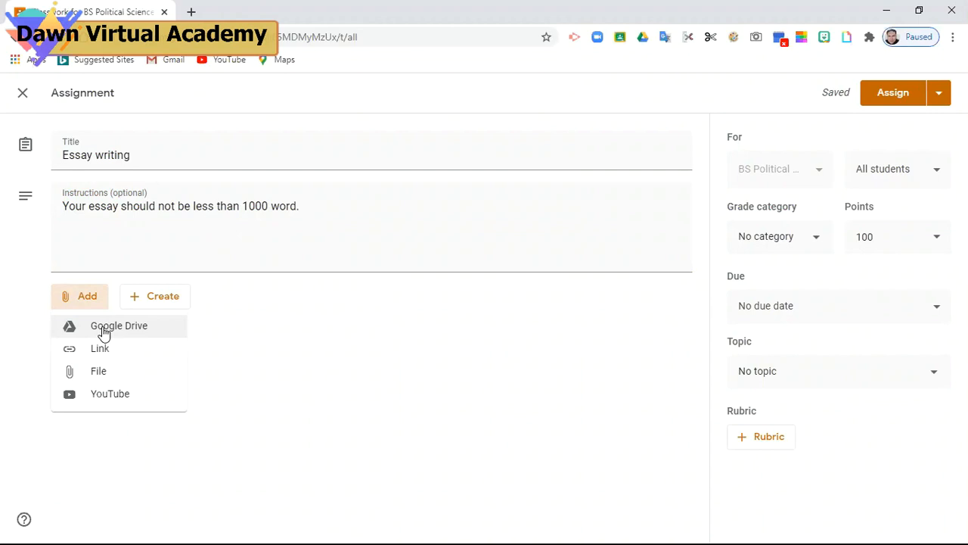
click(102, 372)
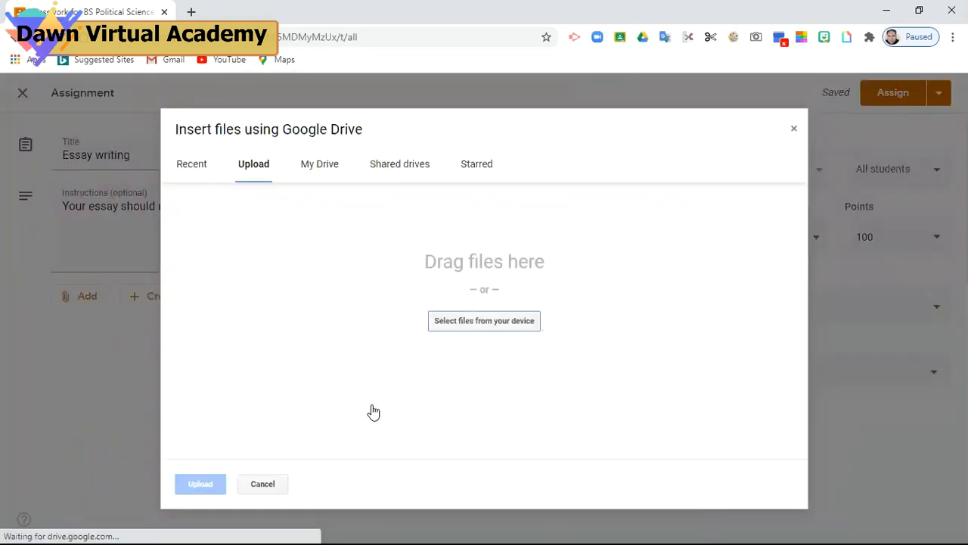
click(494, 323)
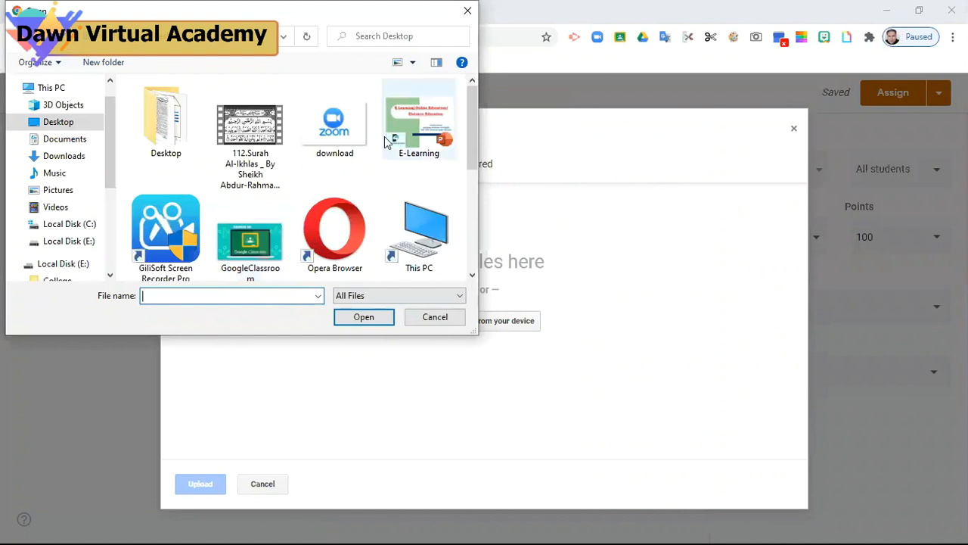
click(345, 125)
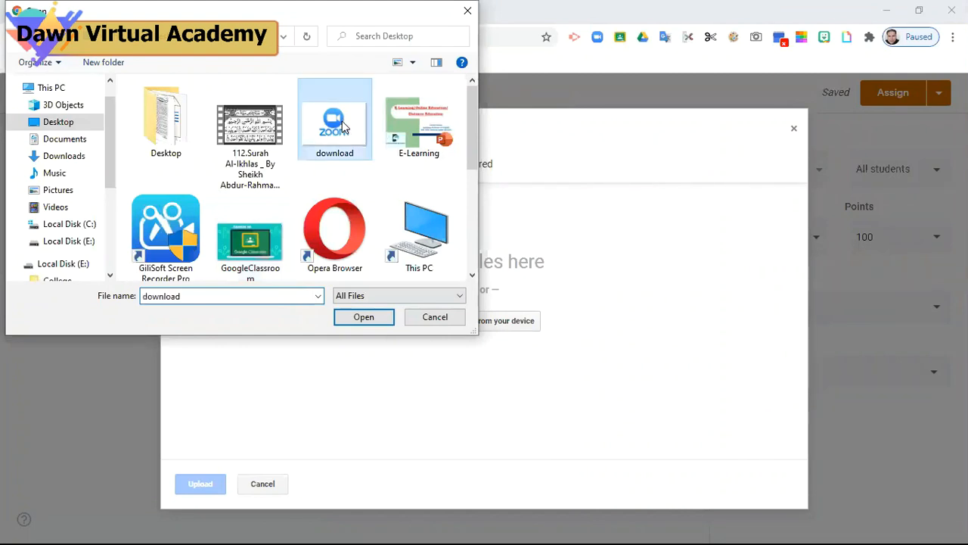
click(363, 317)
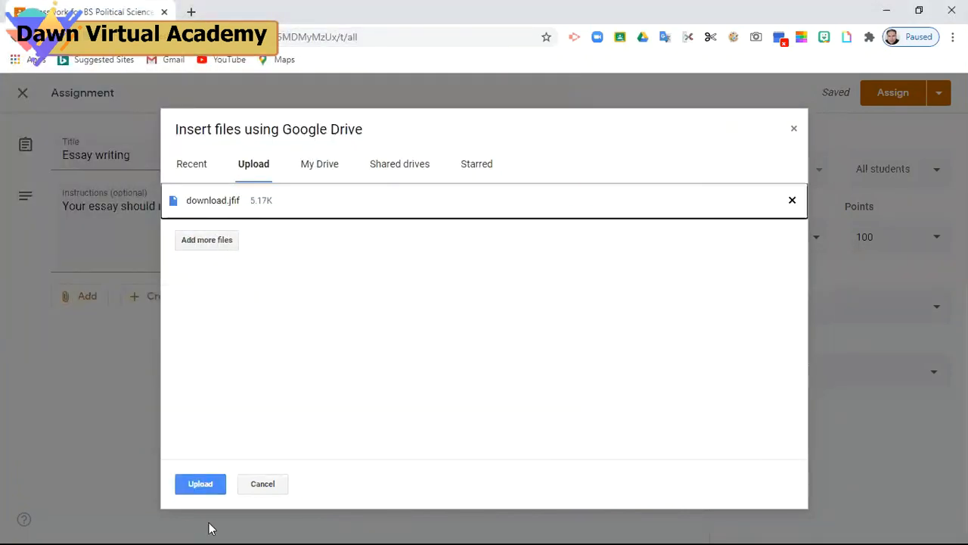
click(198, 487)
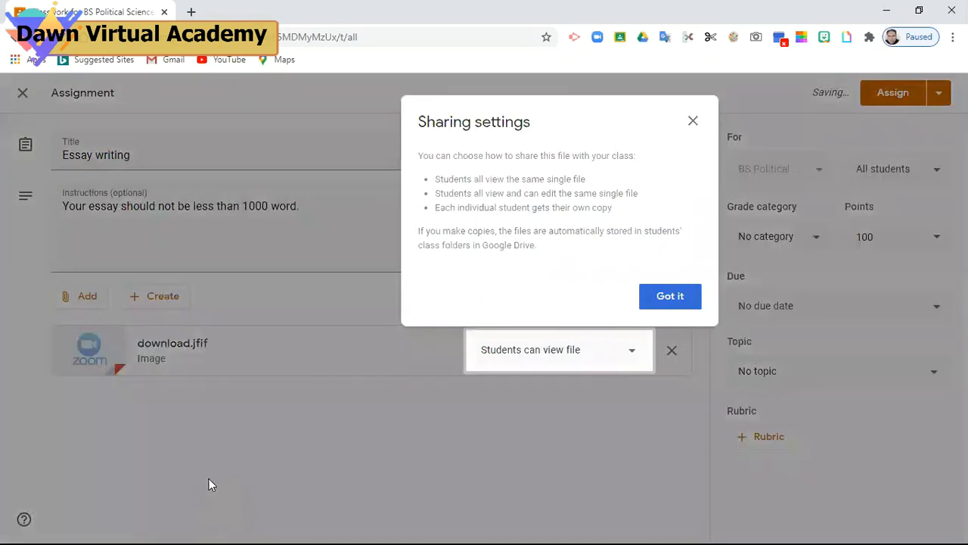
click(671, 296)
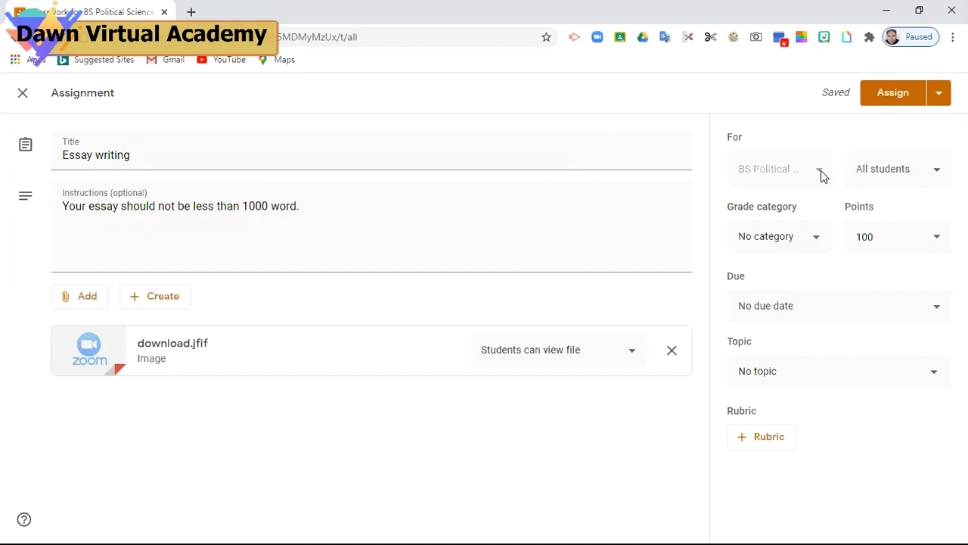
Keep the assignment for All students and choose the Assignment No 1 grade category
click(938, 175)
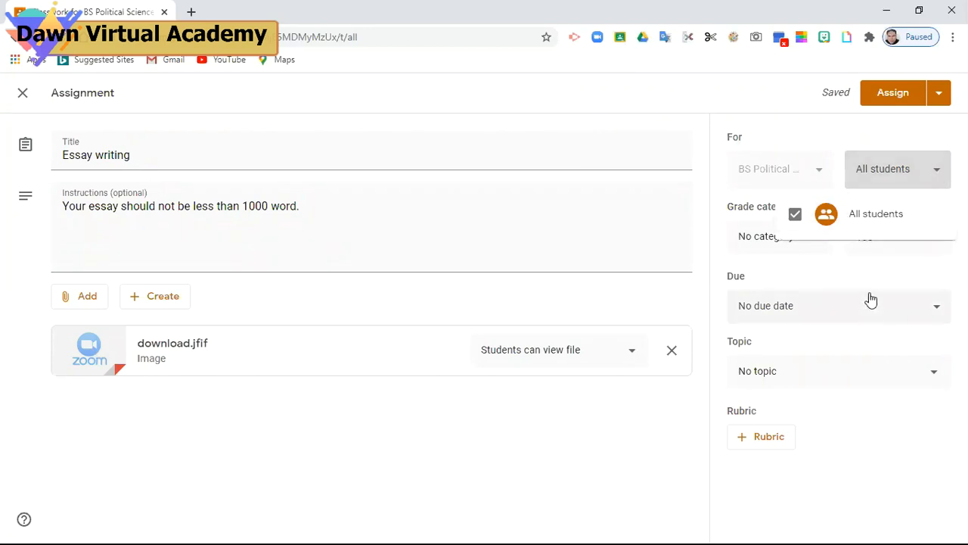
click(941, 170)
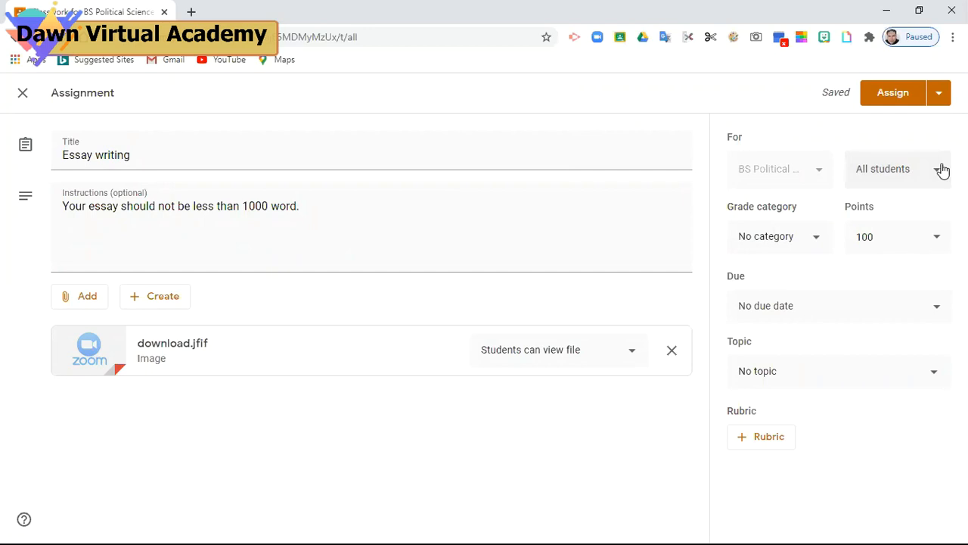
click(819, 243)
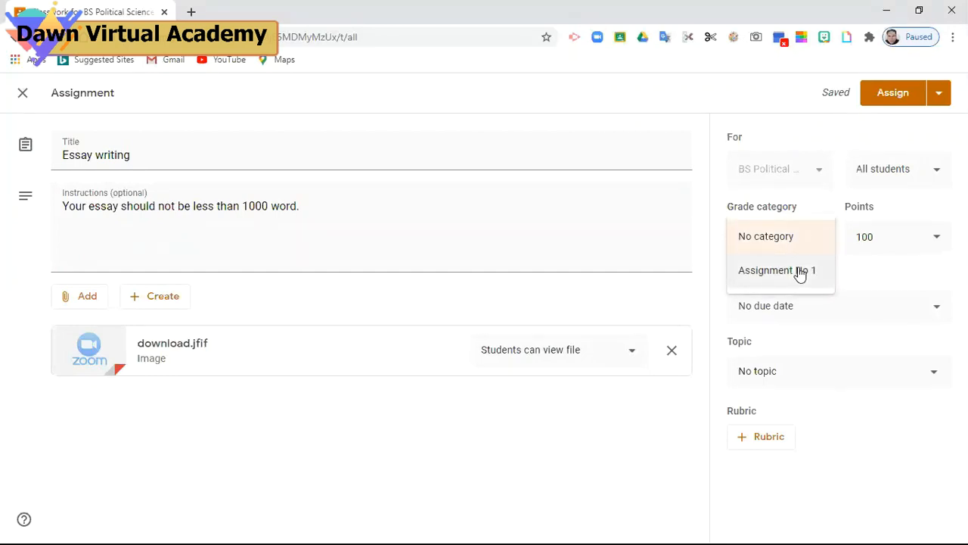
click(800, 272)
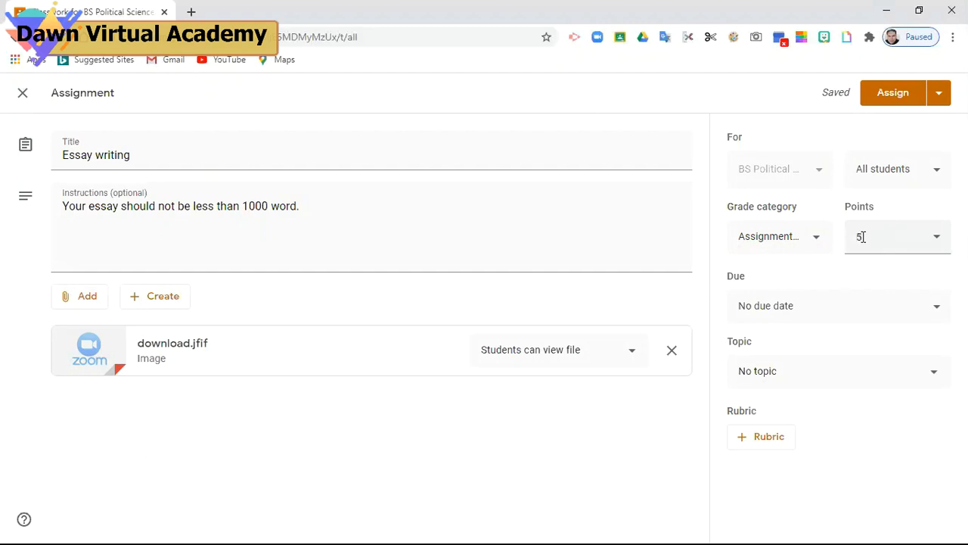
Set the assignment's due date to June 30, replacing an initial June 23 pick
click(817, 314)
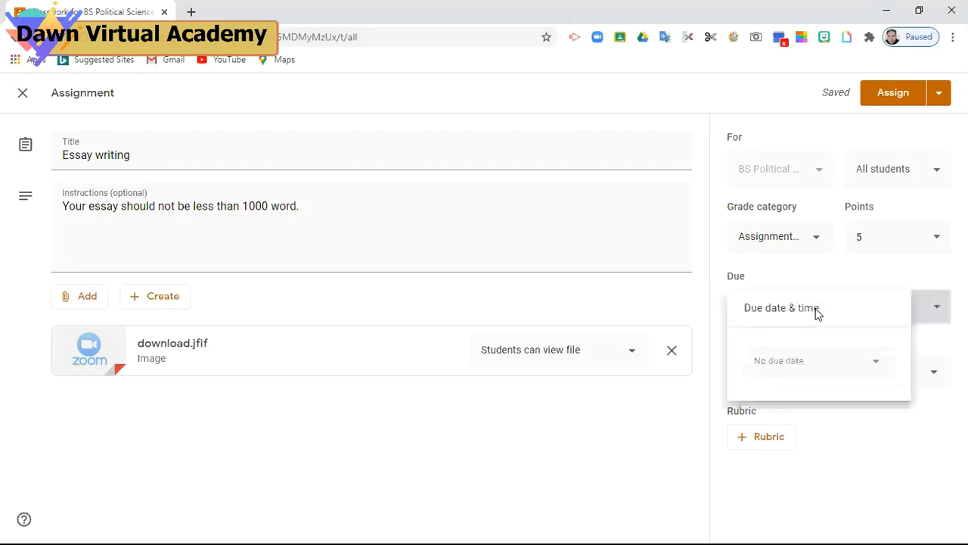
click(875, 367)
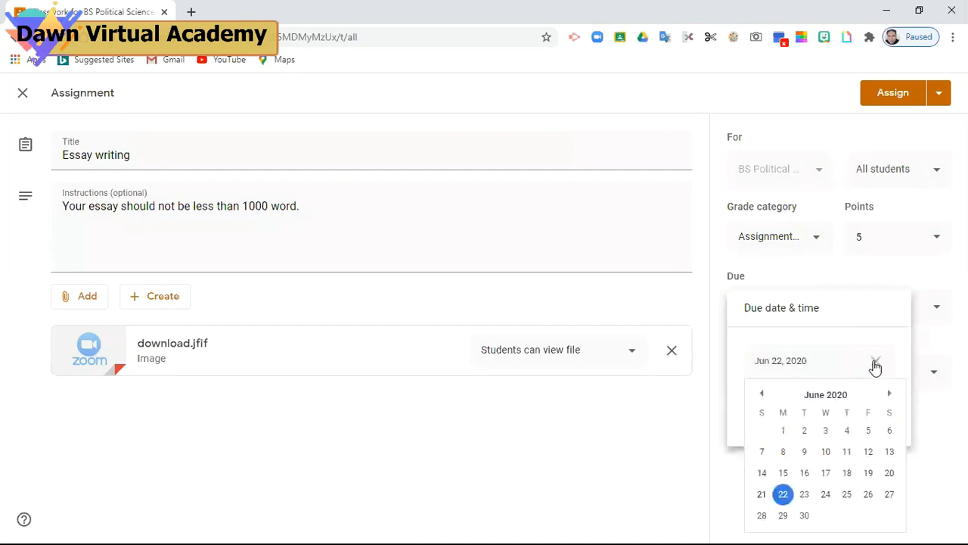
click(804, 496)
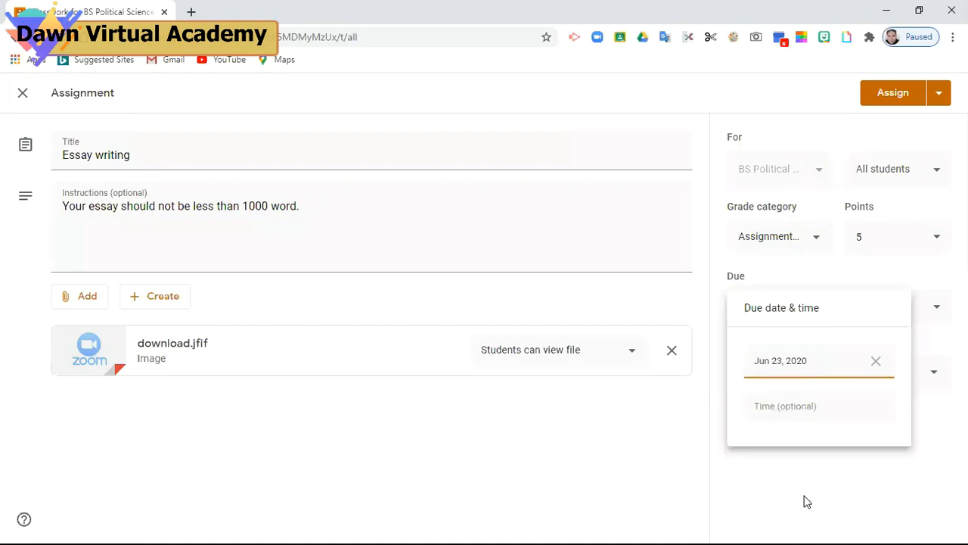
click(875, 362)
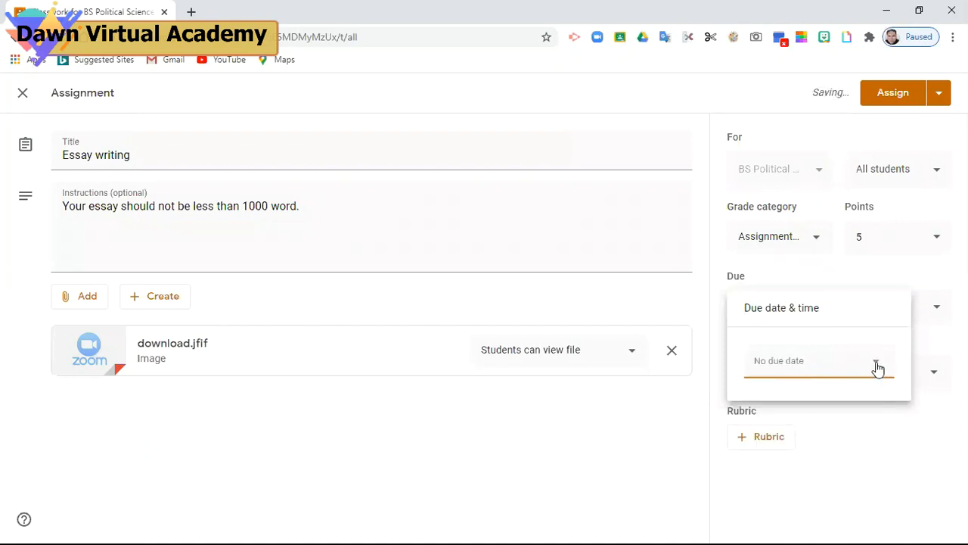
click(877, 369)
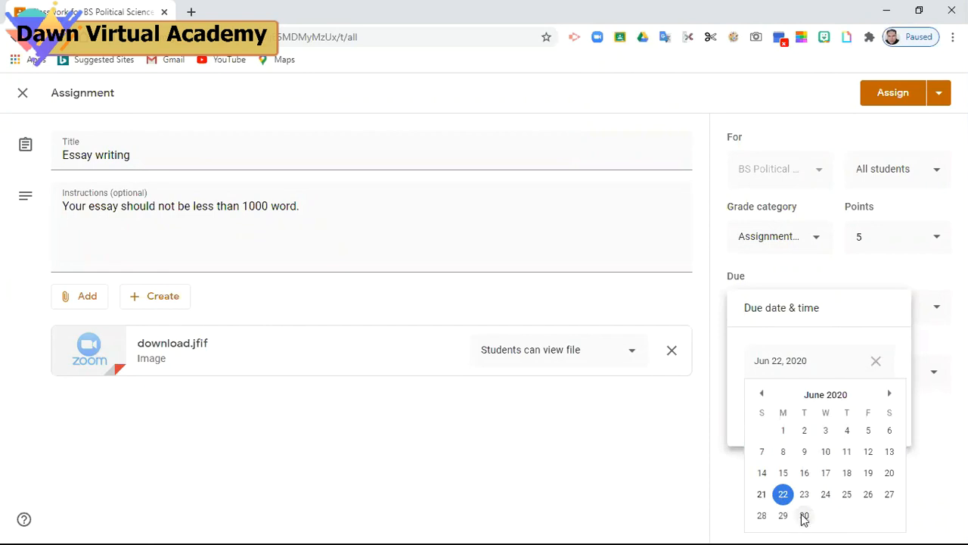
click(805, 515)
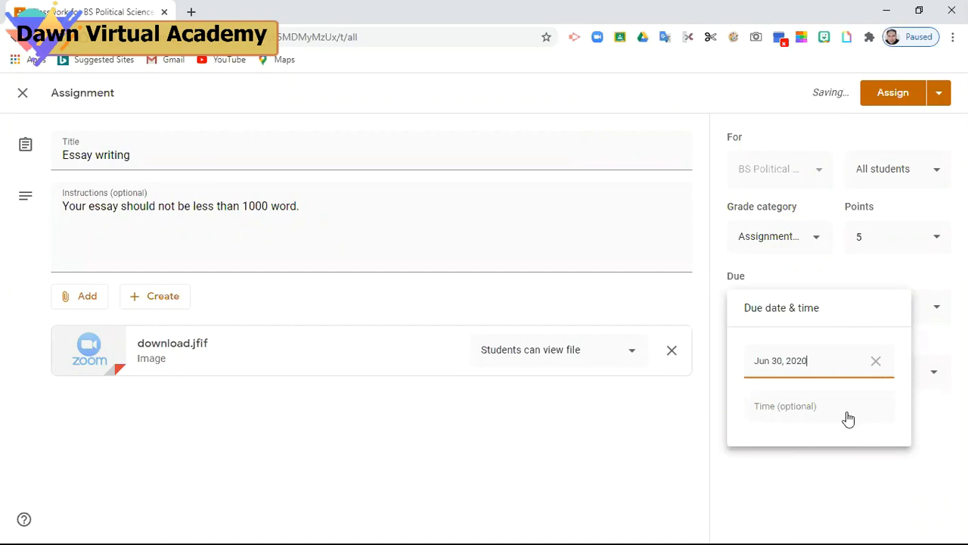
click(938, 428)
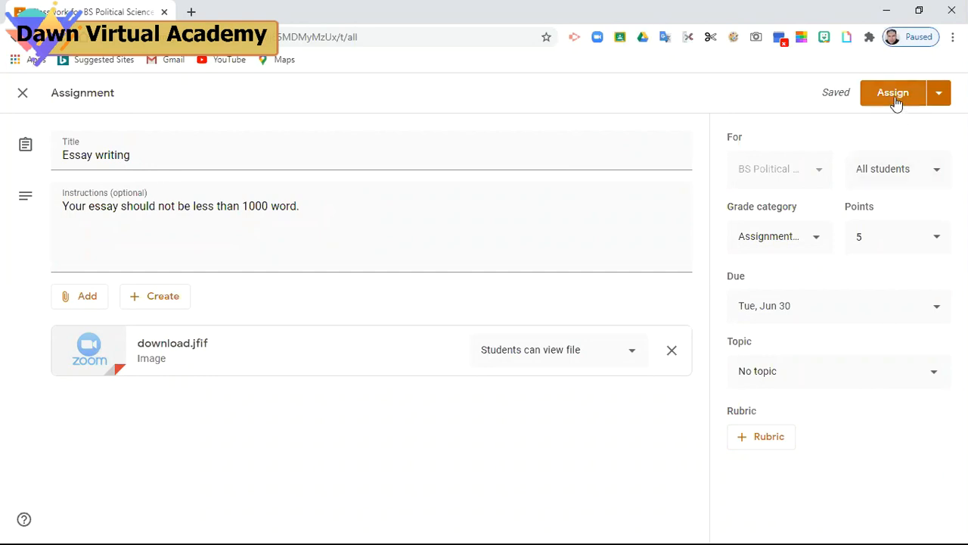
Post the Essay writing assignment using Assign from the Assign button's menu
click(940, 92)
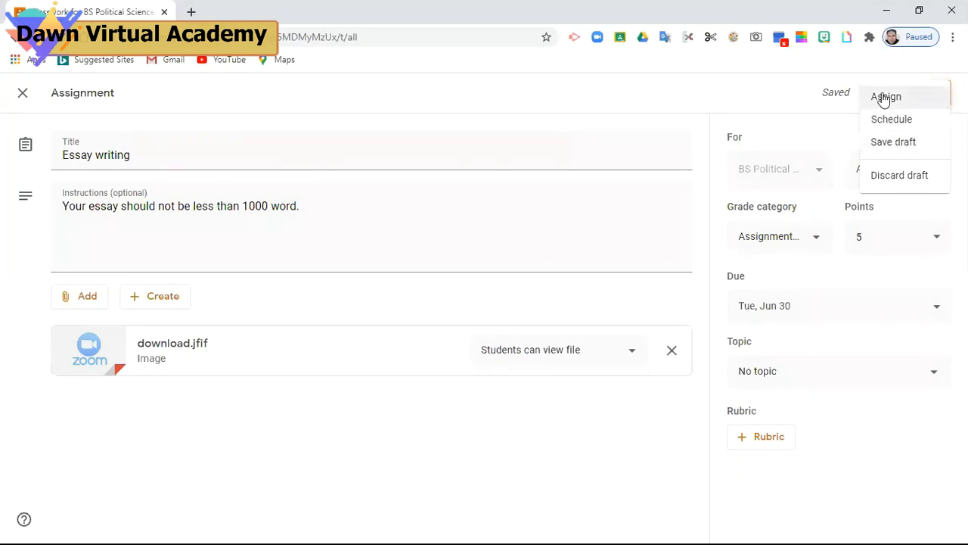
click(884, 101)
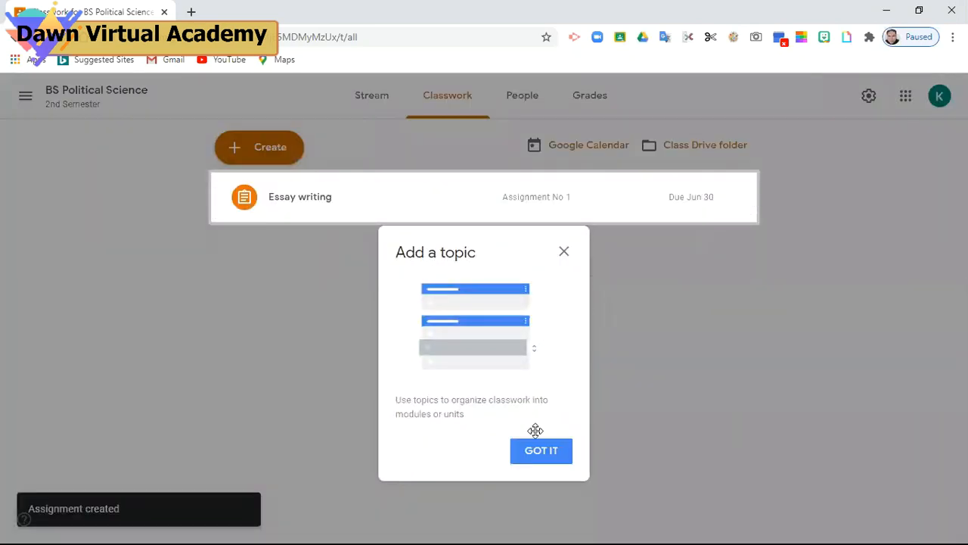
Dismiss the Add a topic tip with GOT IT
click(539, 452)
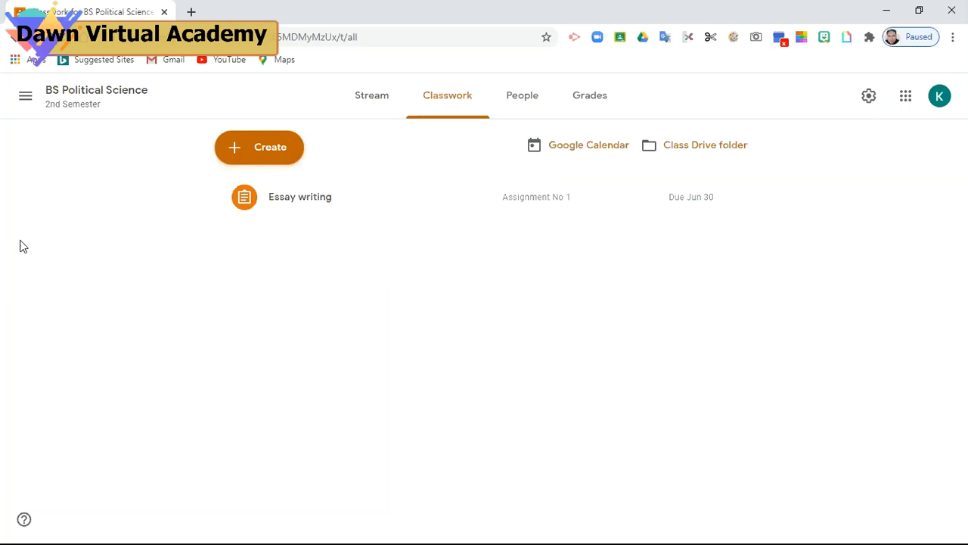
Tour the Stream, Classwork, People and Grades pages, return to Stream, and open a new tab
click(372, 97)
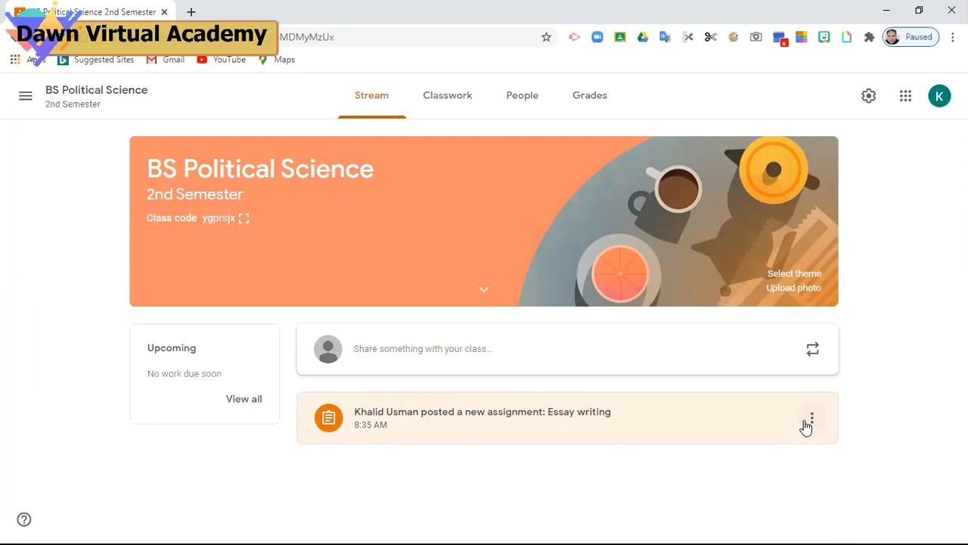
click(452, 106)
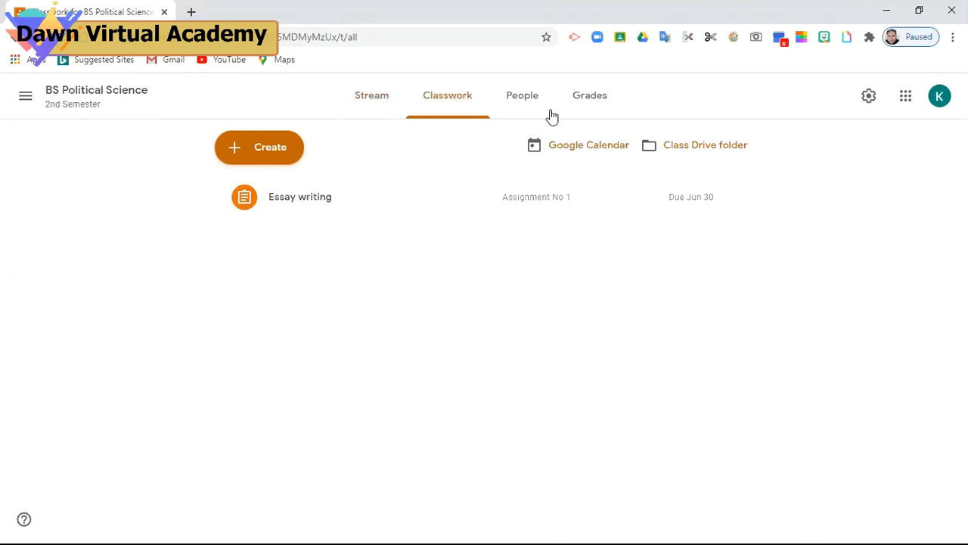
click(530, 102)
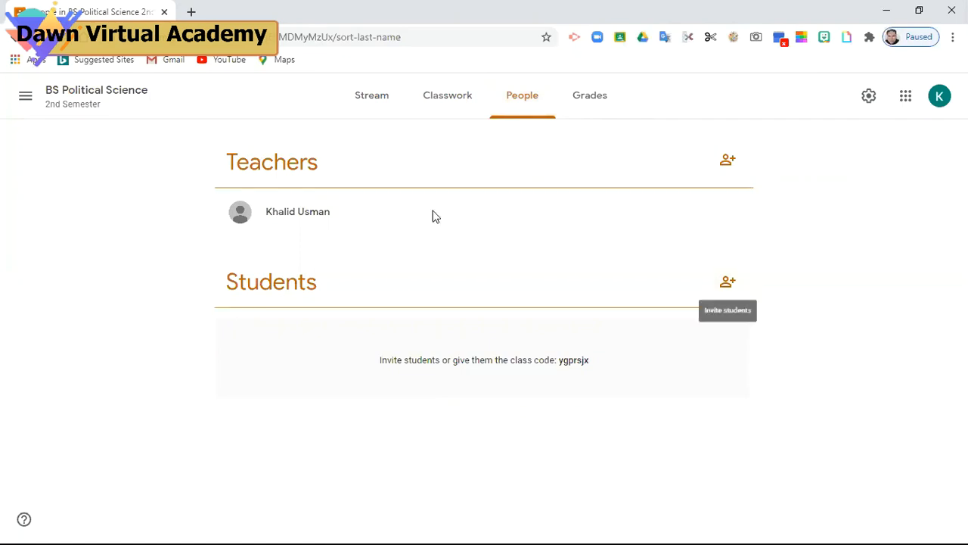
click(572, 102)
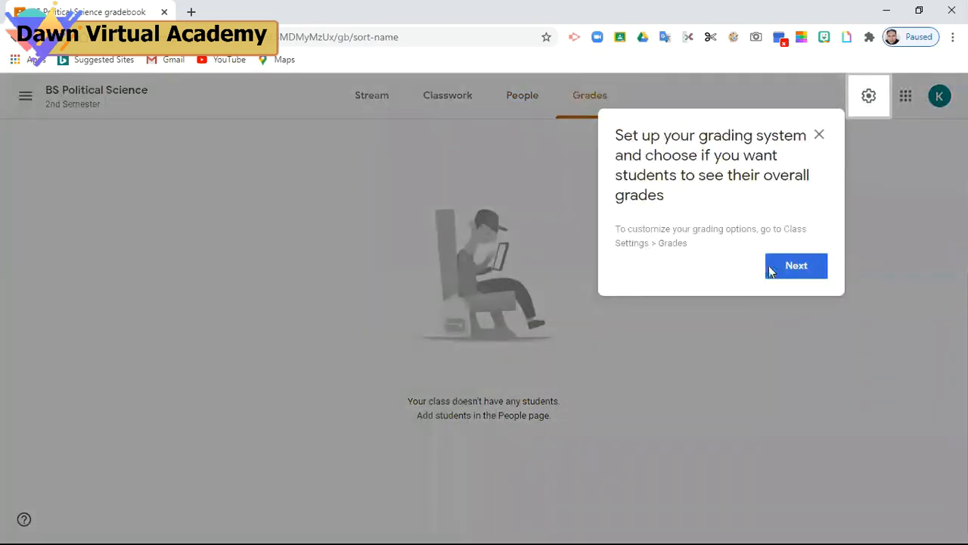
click(770, 271)
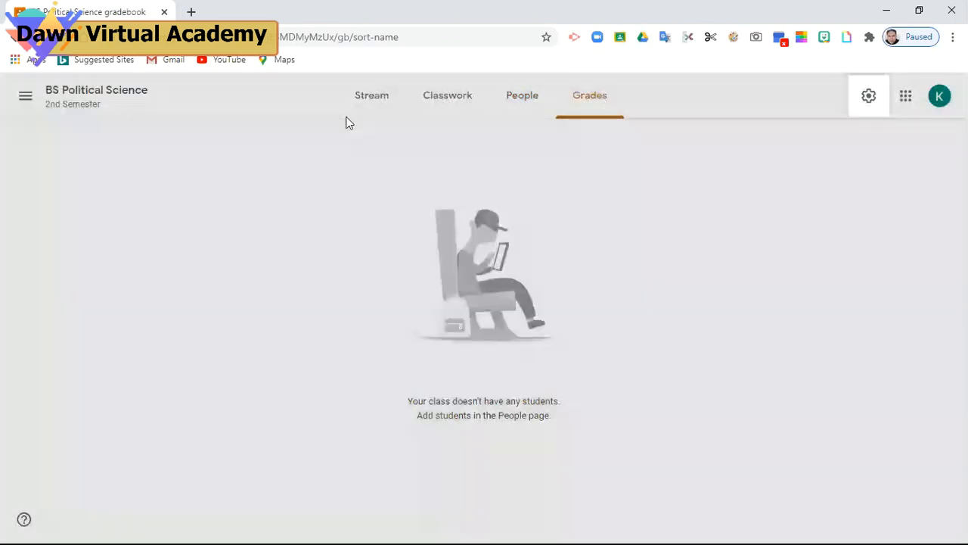
click(371, 108)
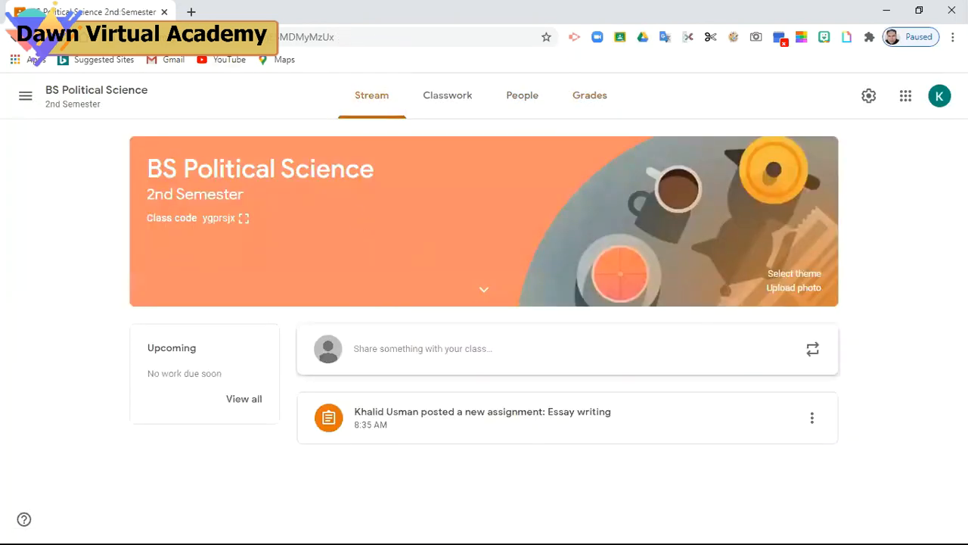
click(191, 11)
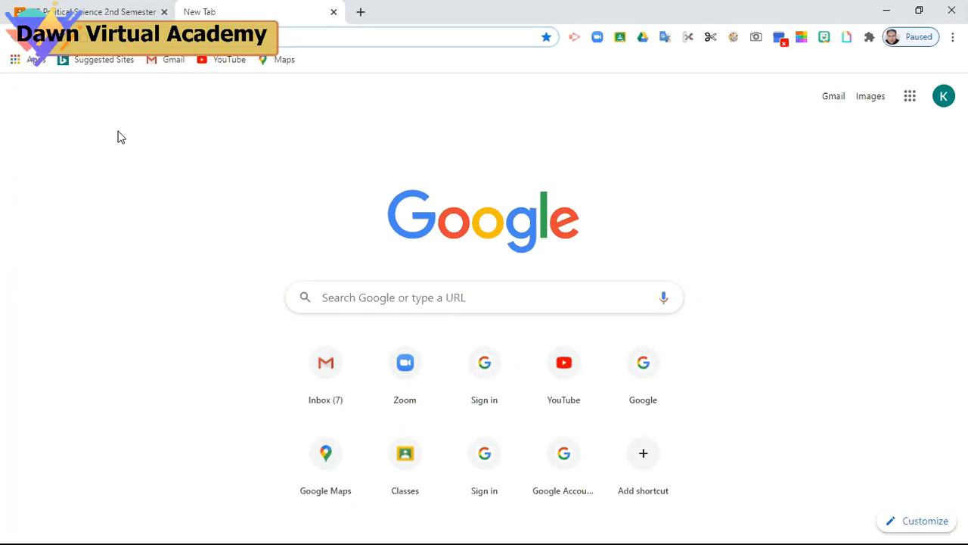
Open Gmail and choose Add another account from the profile menu
click(178, 62)
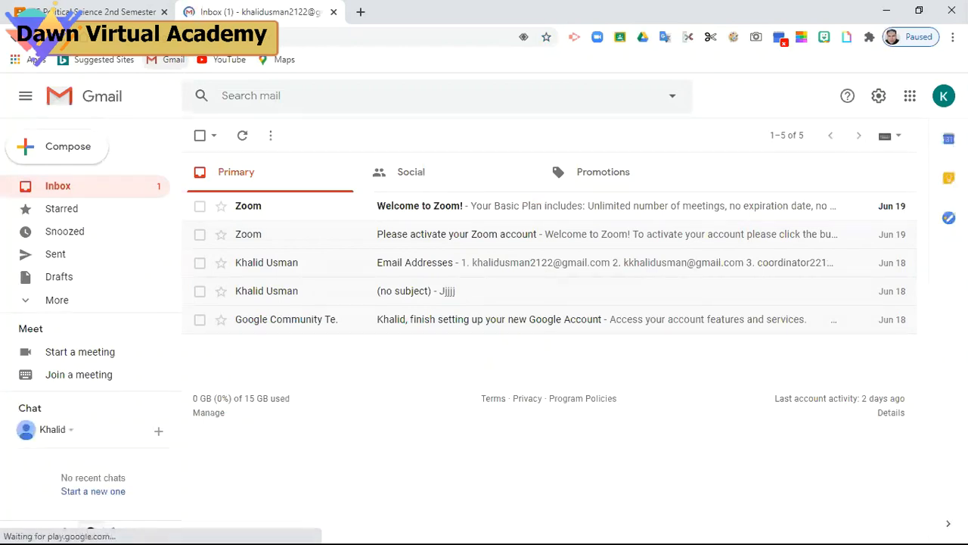
click(944, 98)
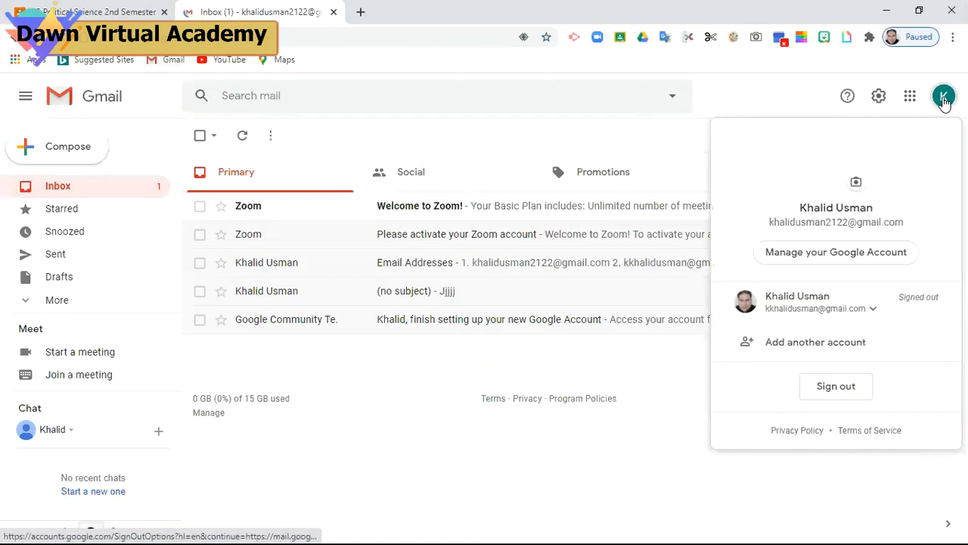
click(809, 344)
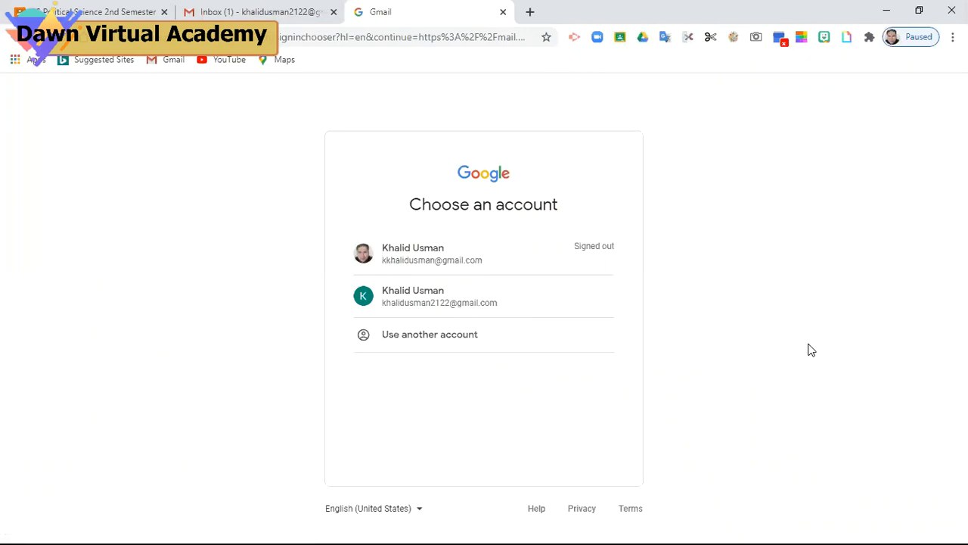
Sign in with the second student account's email and password, saving the password in Chrome
click(427, 338)
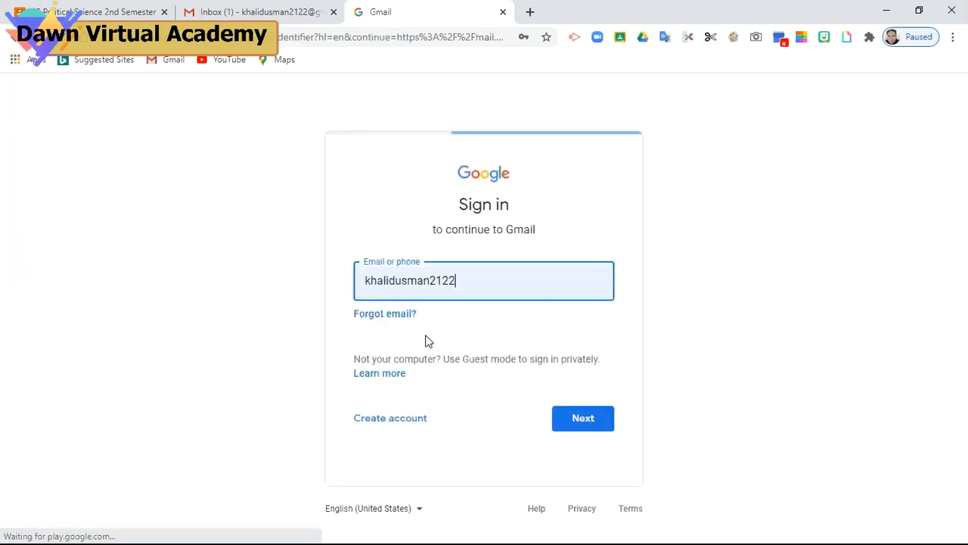
key(BackSpace)
key(BackSpace)
key(BackSpace)
key(BackSpace)
key(BackSpace)
key(BackSpace)
key(BackSpace)
key(BackSpace)
key(BackSpace)
key(BackSpace)
key(BackSpace)
key(BackSpace)
key(BackSpace)
key(BackSpace)
key(BackSpace)
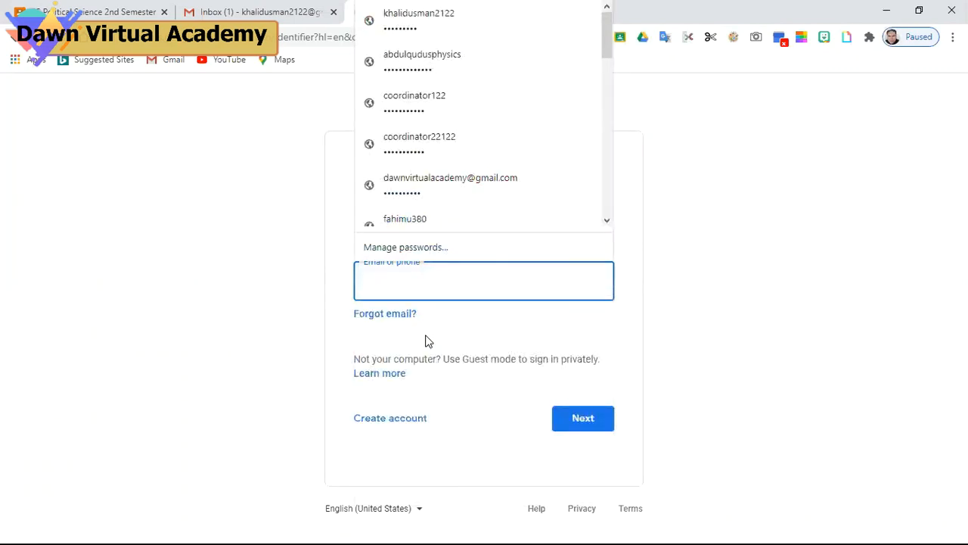
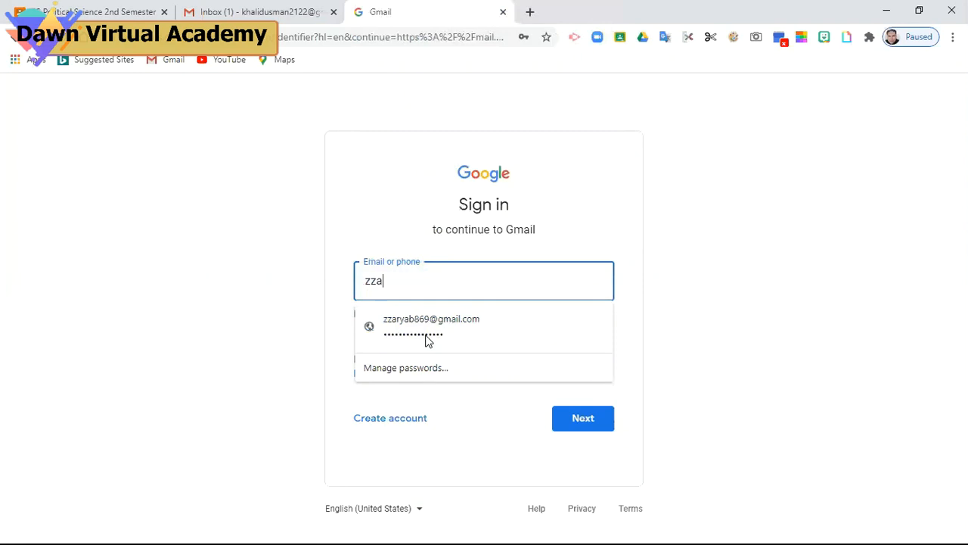
key(Return)
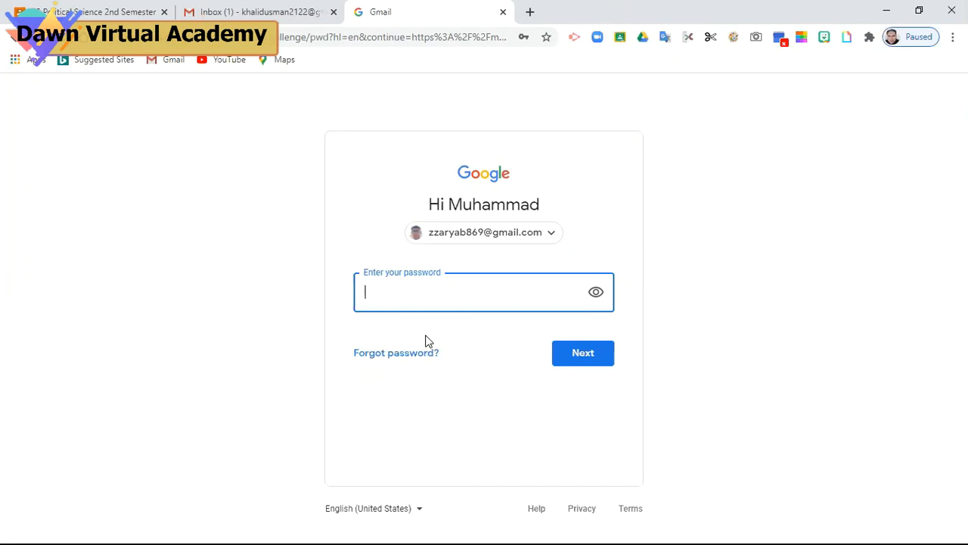
text(•••••••••)
click(569, 355)
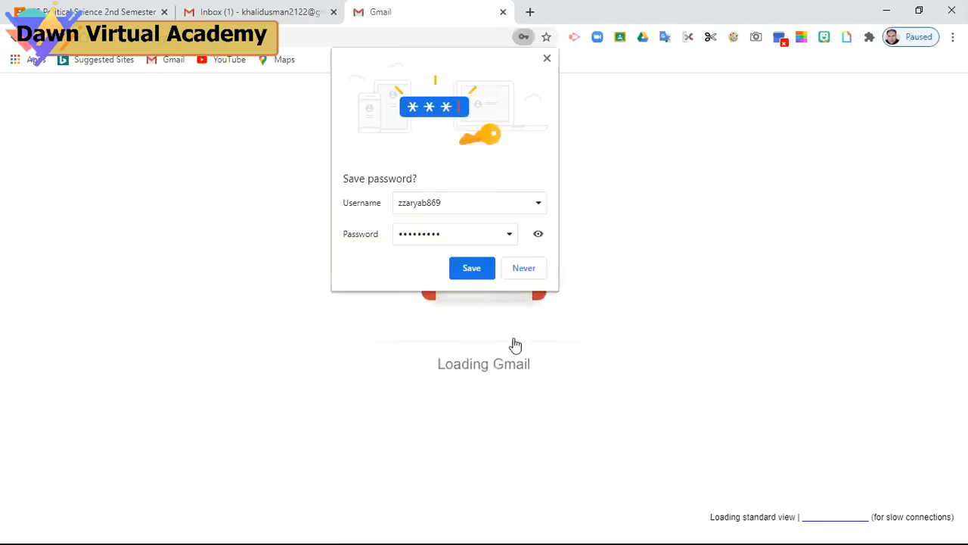
click(471, 269)
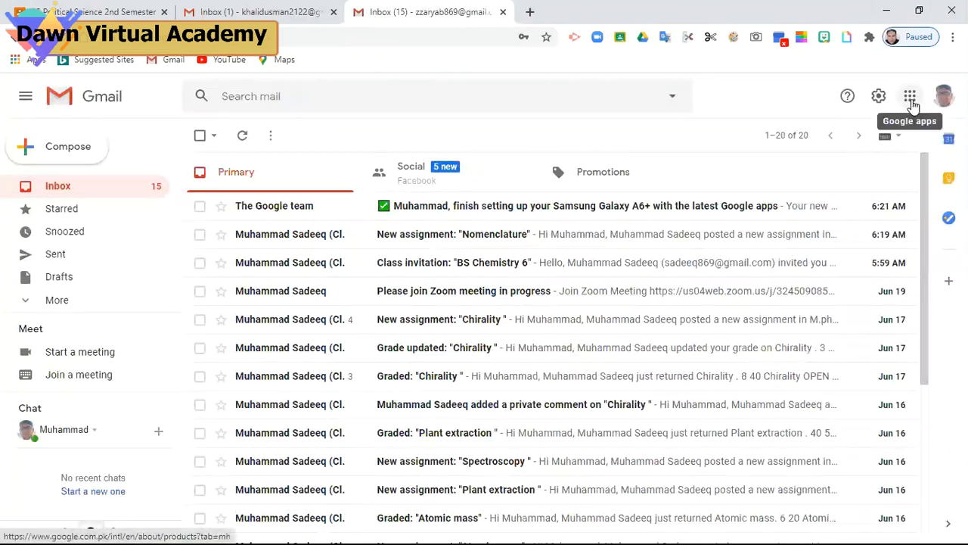
Launch Classroom from the Google apps grid and bring up the create-or-join menu
click(912, 105)
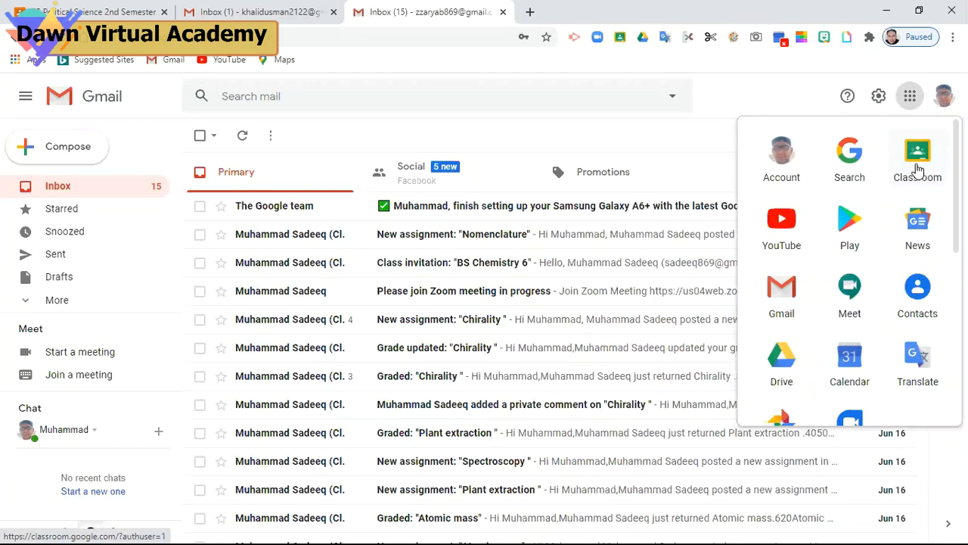
click(918, 169)
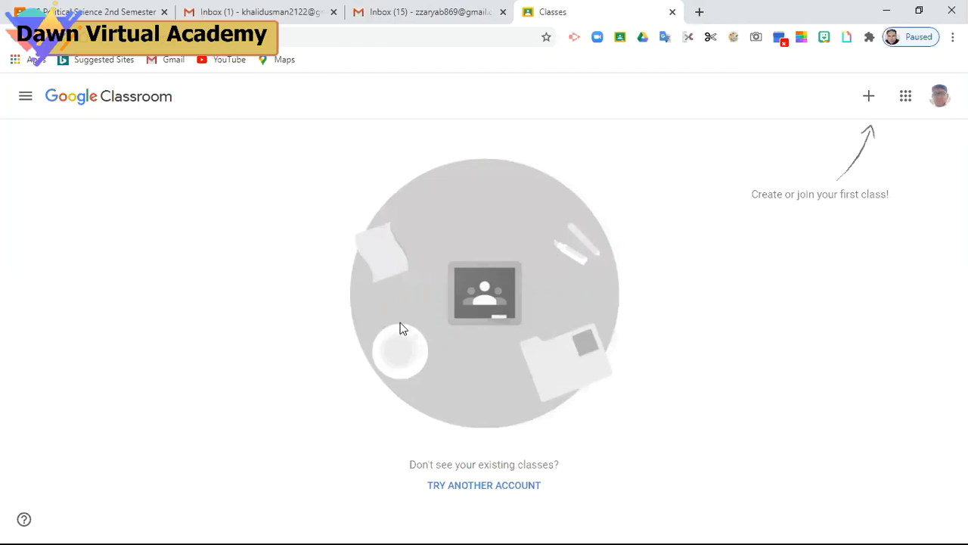
click(869, 98)
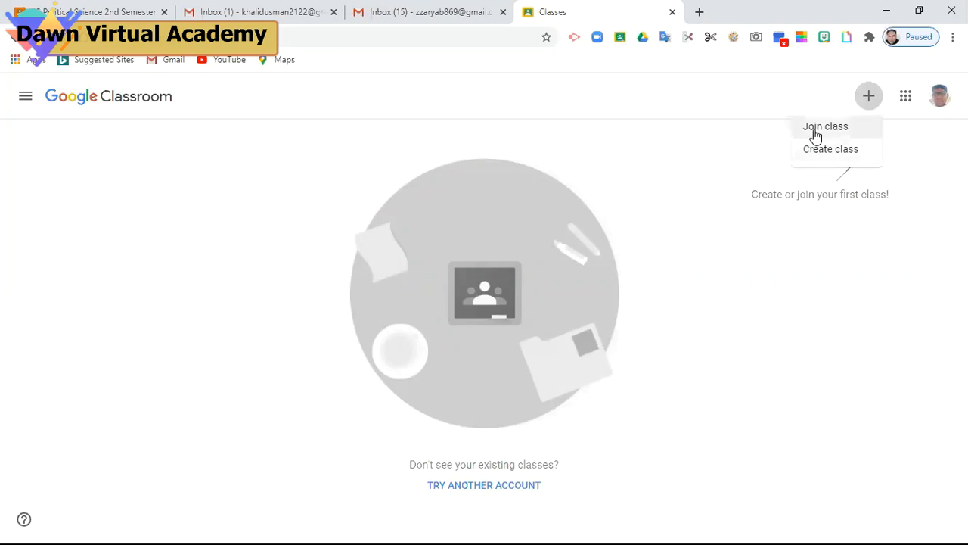
click(815, 130)
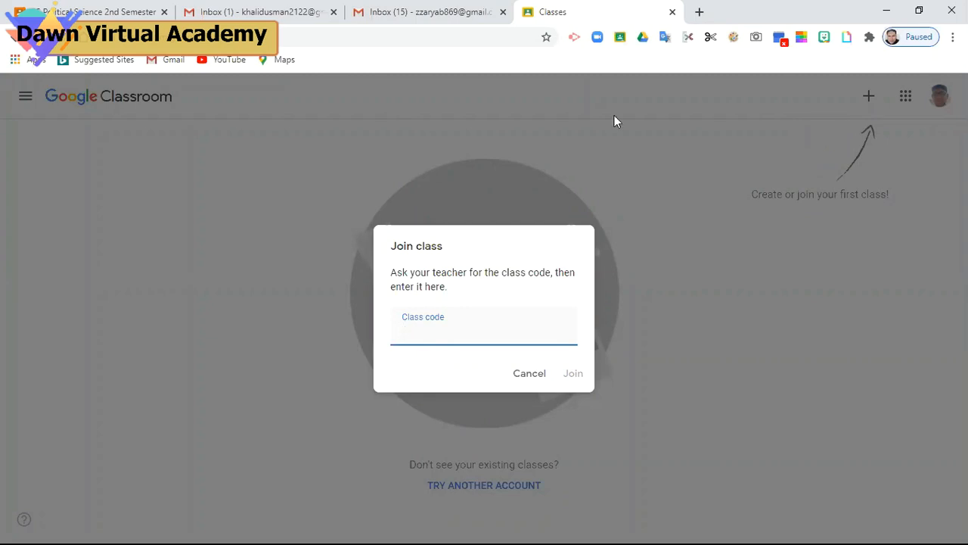
click(129, 16)
text(jgprs)
click(108, 9)
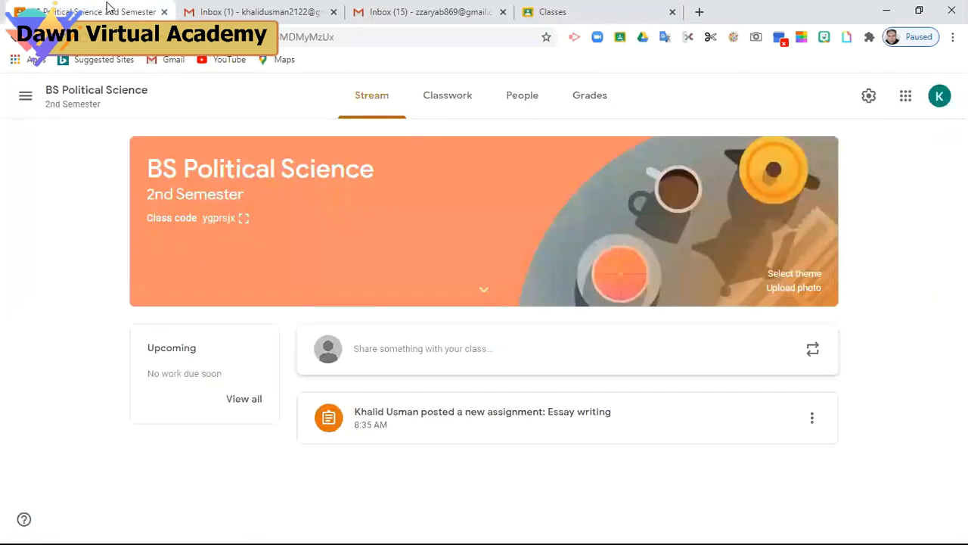
Finish typing the class code and submit it, which is rejected as invalid
click(647, 12)
text(j)
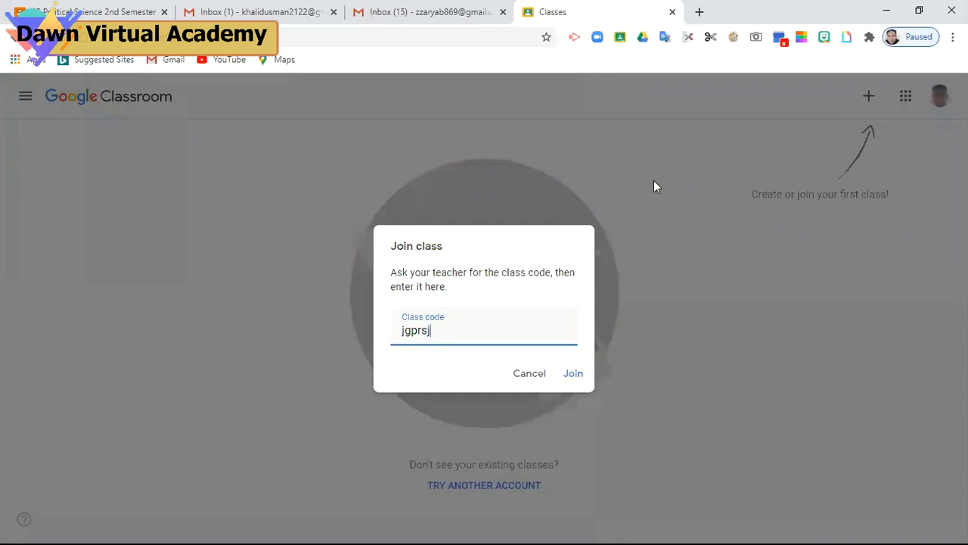
text(x)
click(573, 378)
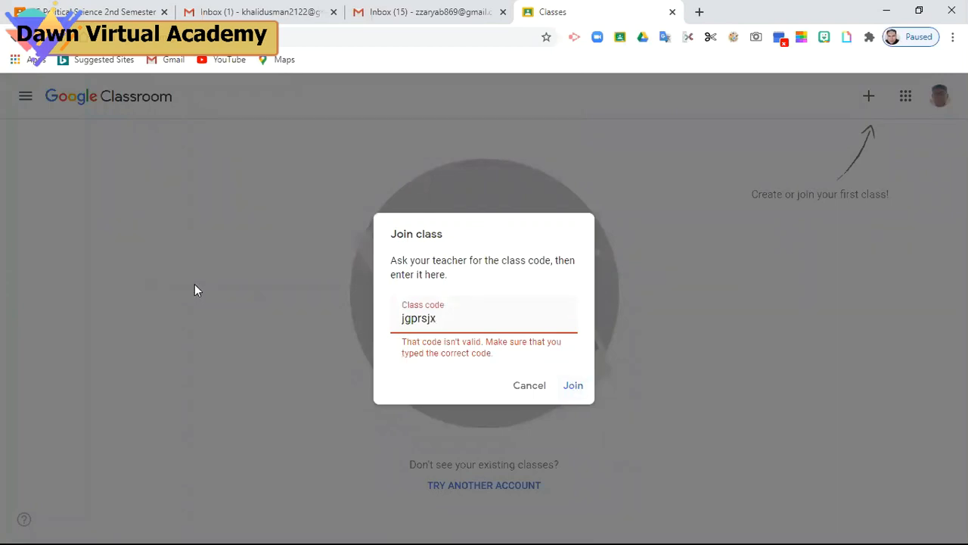
Copy the class code from the class banner, paste it over the mistyped code, and Join
click(95, 16)
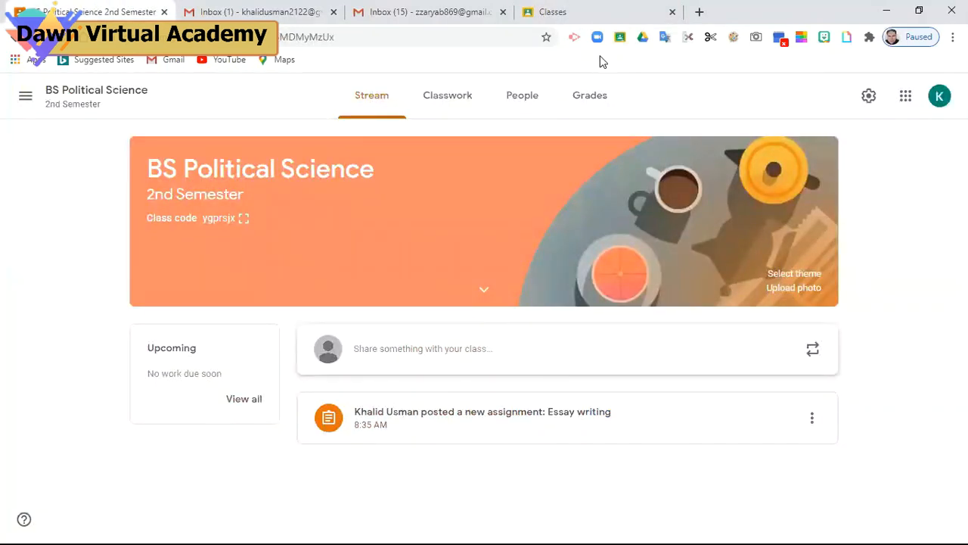
click(598, 12)
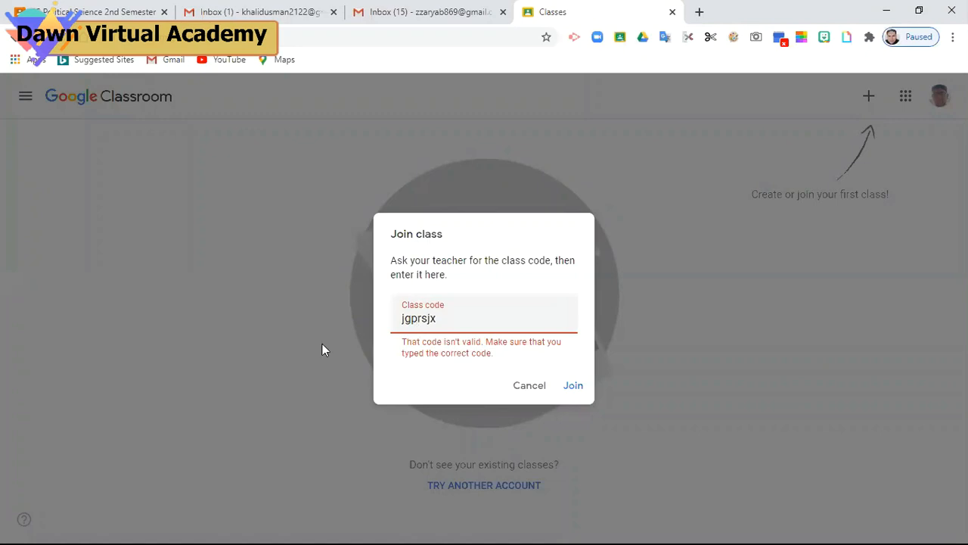
click(81, 11)
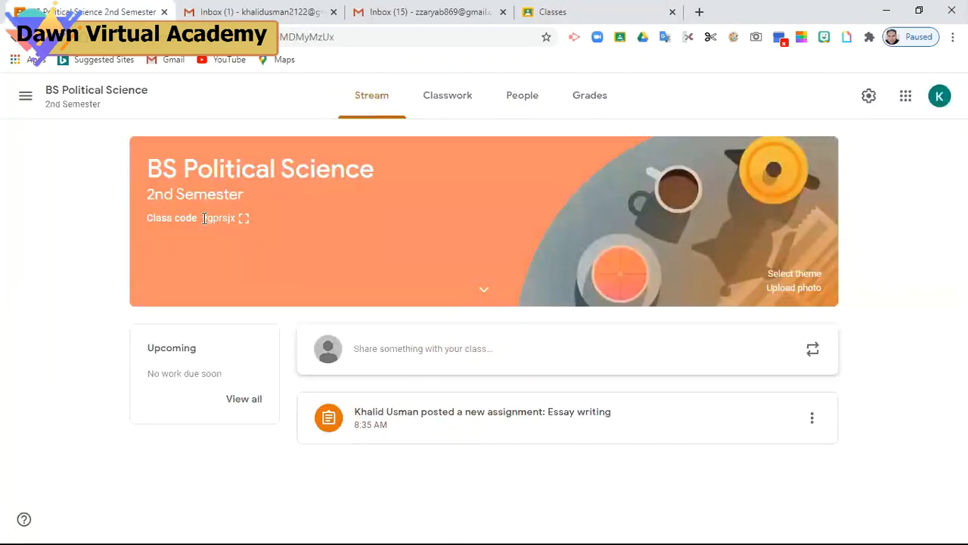
drag(203, 218, 239, 226)
key(ctrl+c)
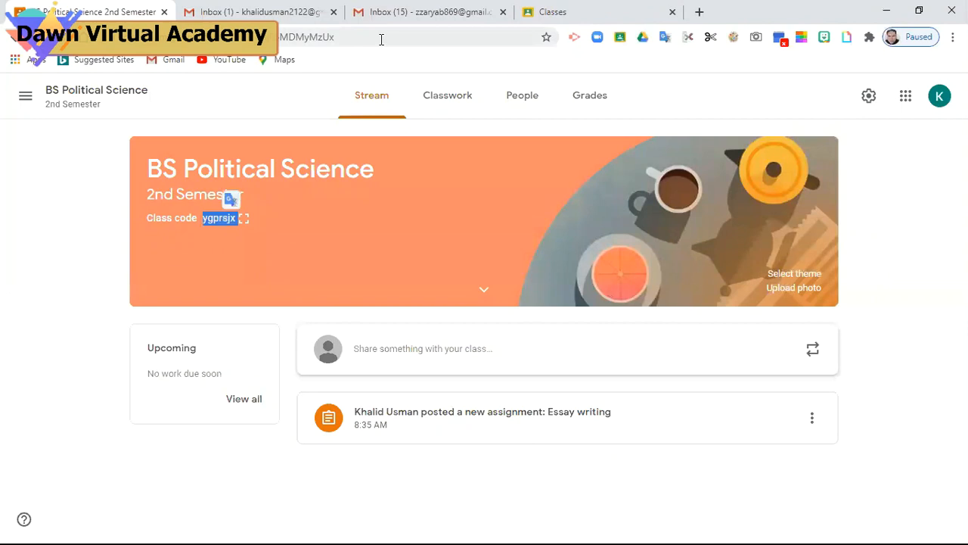
click(598, 12)
click(446, 321)
key(BackSpace)
key(BackSpace)
key(BackSpace)
key(BackSpace)
key(BackSpace)
key(BackSpace)
key(BackSpace)
key(ctrl+v)
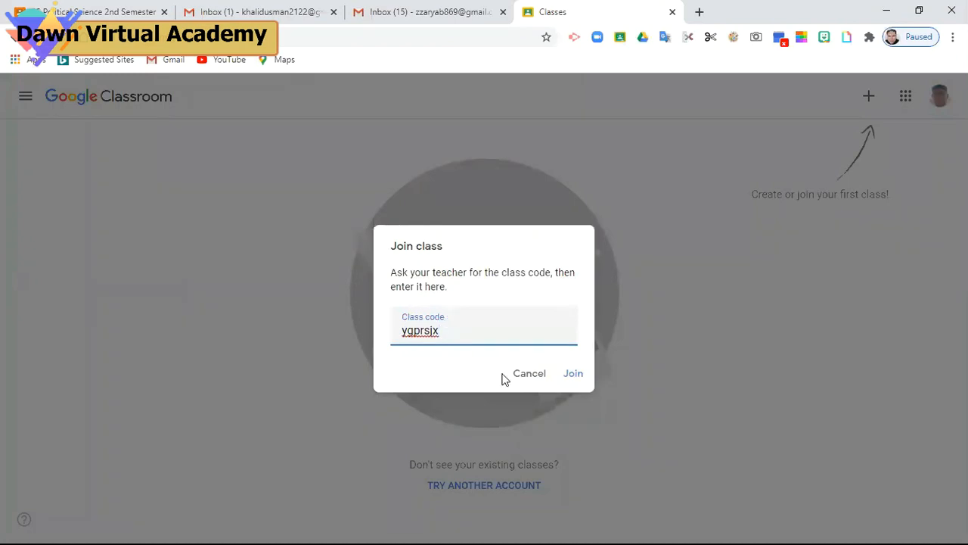
click(574, 374)
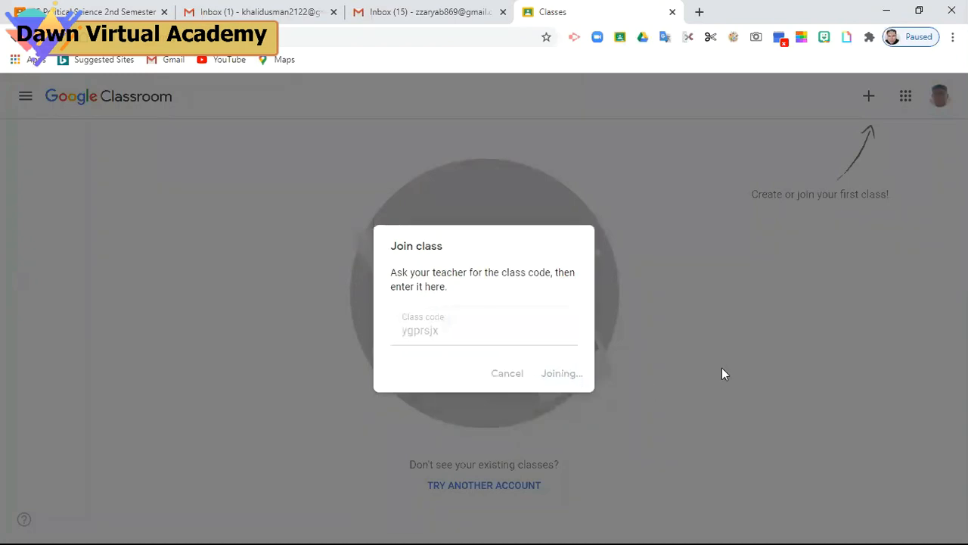
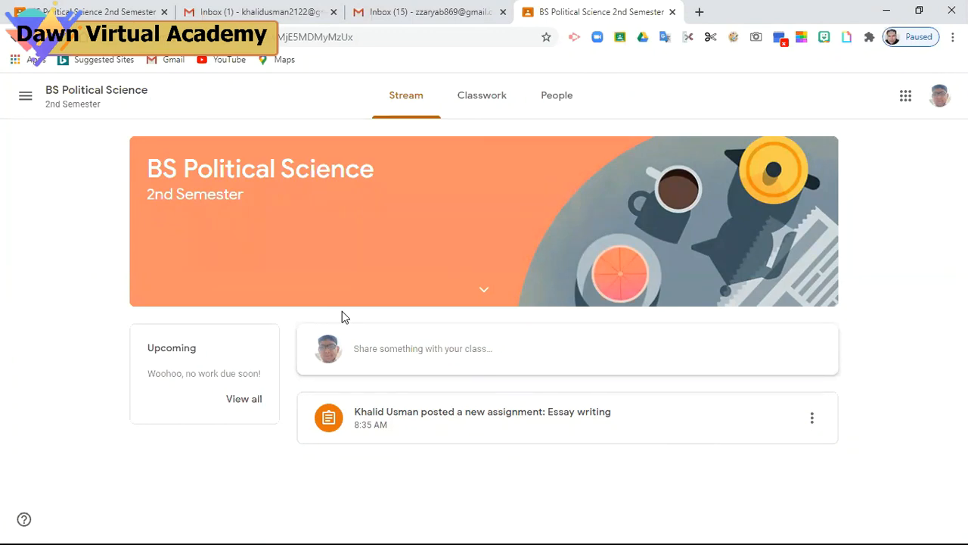
Write the message 'Hello sir' in the class stream composer and post it
click(415, 354)
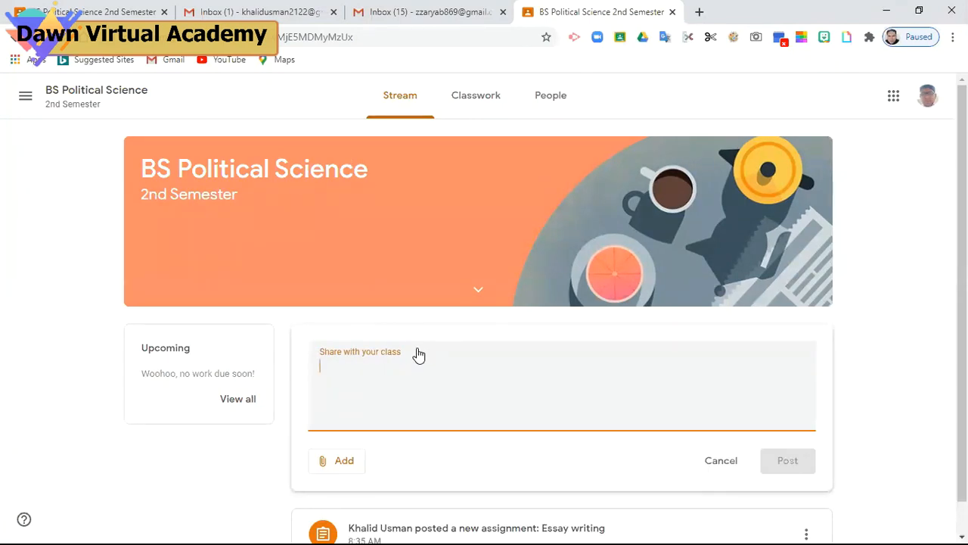
text(He)
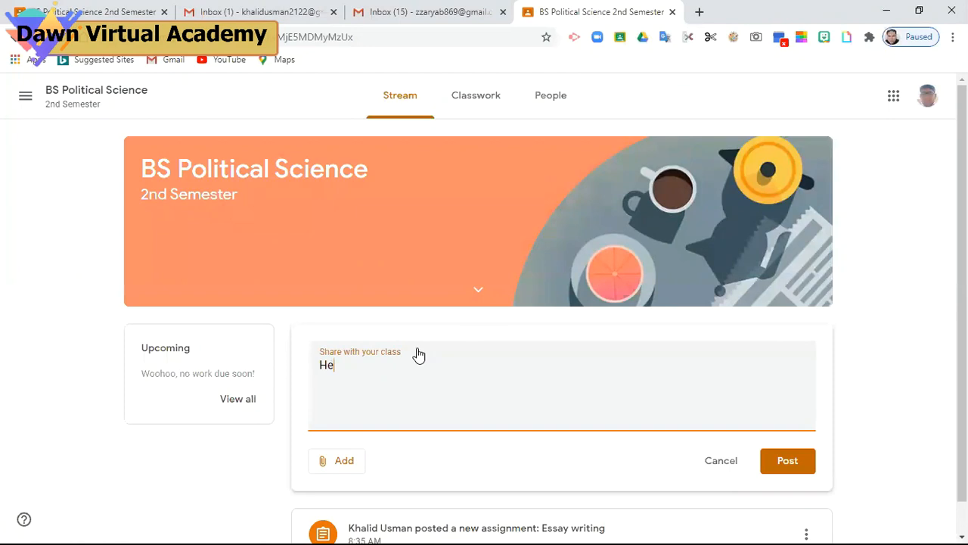
text(llo sir)
click(785, 460)
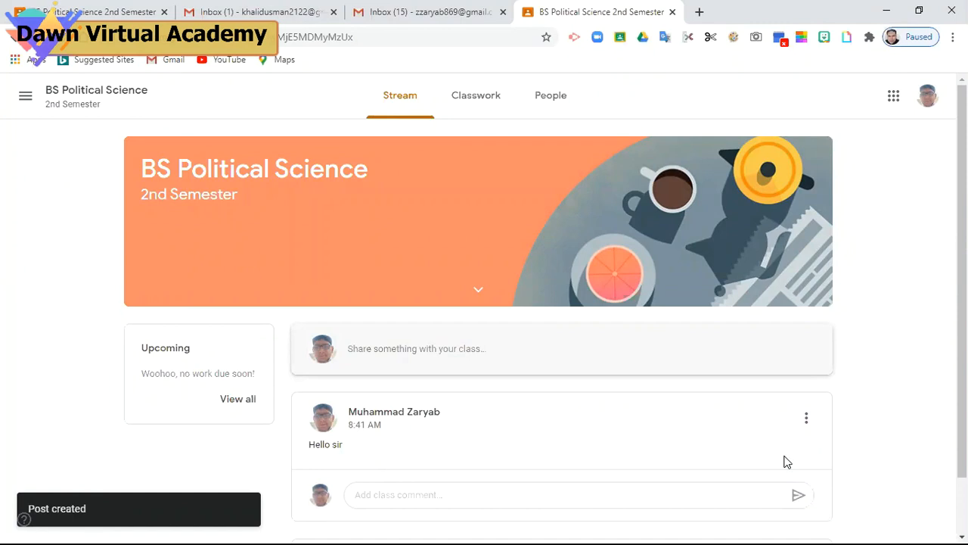
Reply 'I am fine, thanks' as a class comment on the Hello sir post
click(438, 493)
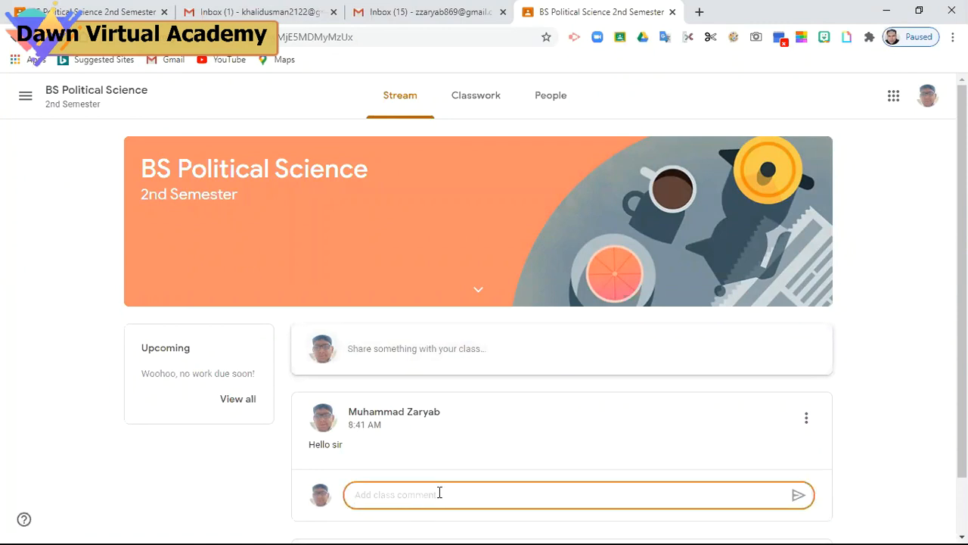
text(I am fine, thanks)
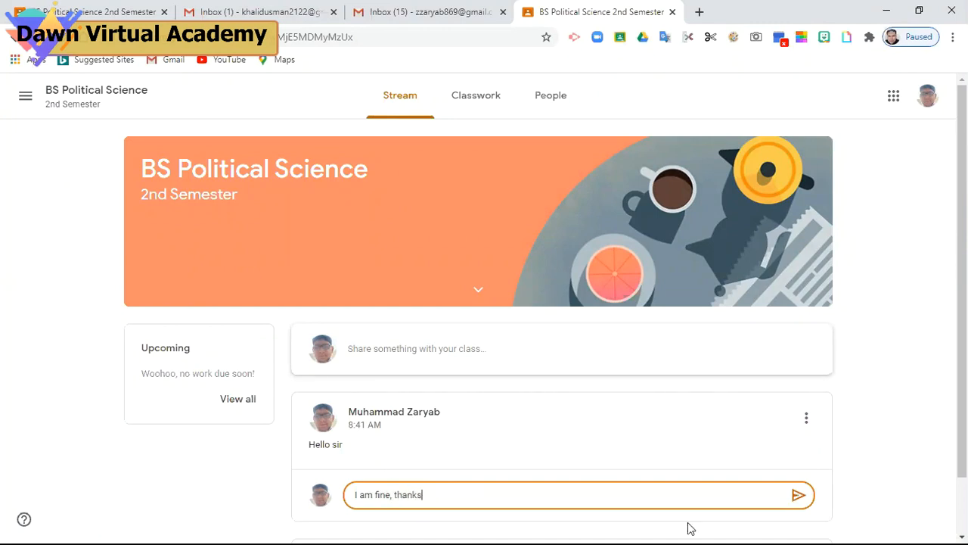
click(797, 497)
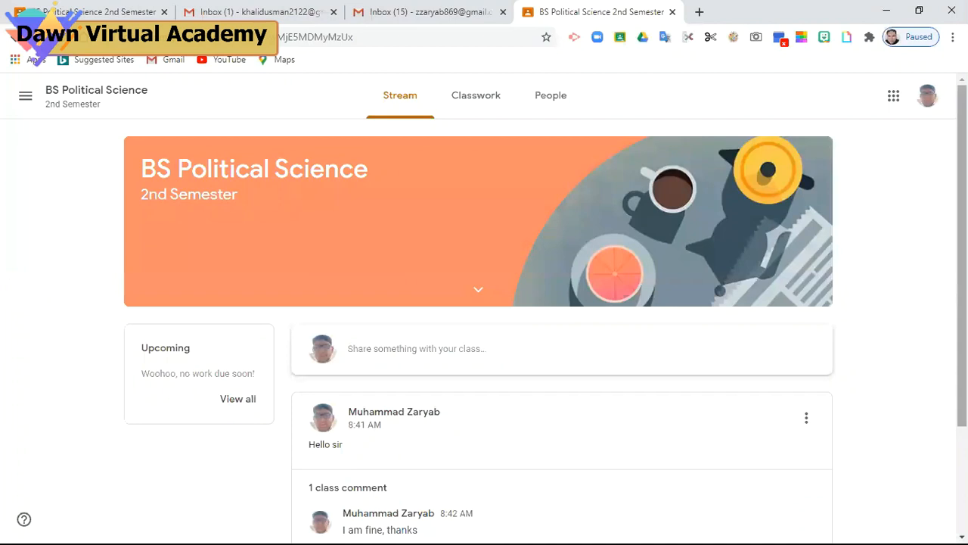
drag(962, 256, 962, 360)
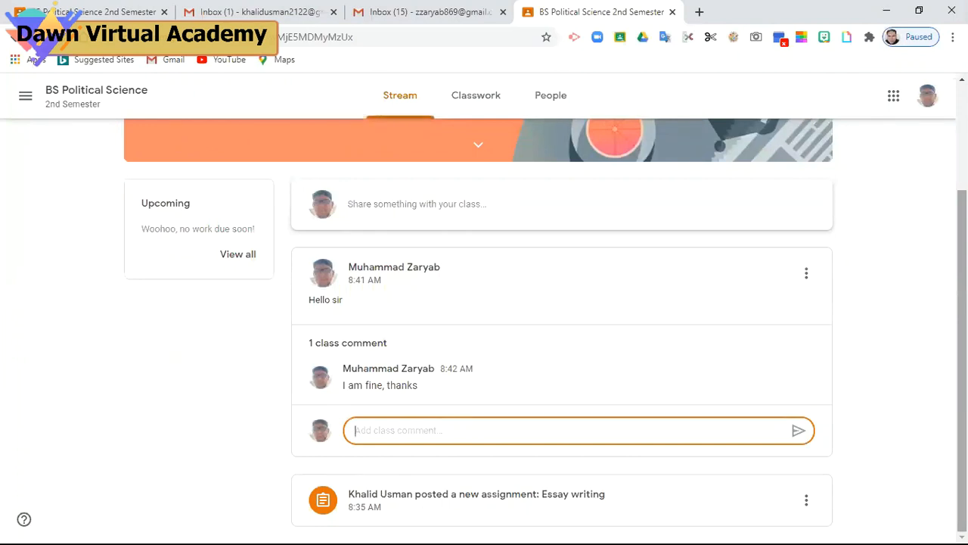
drag(963, 360, 962, 255)
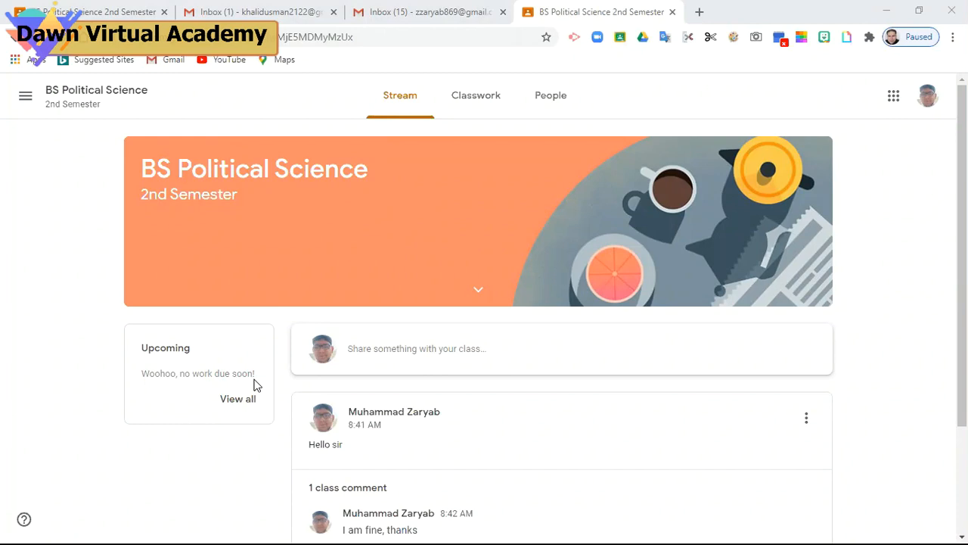
drag(962, 280, 962, 386)
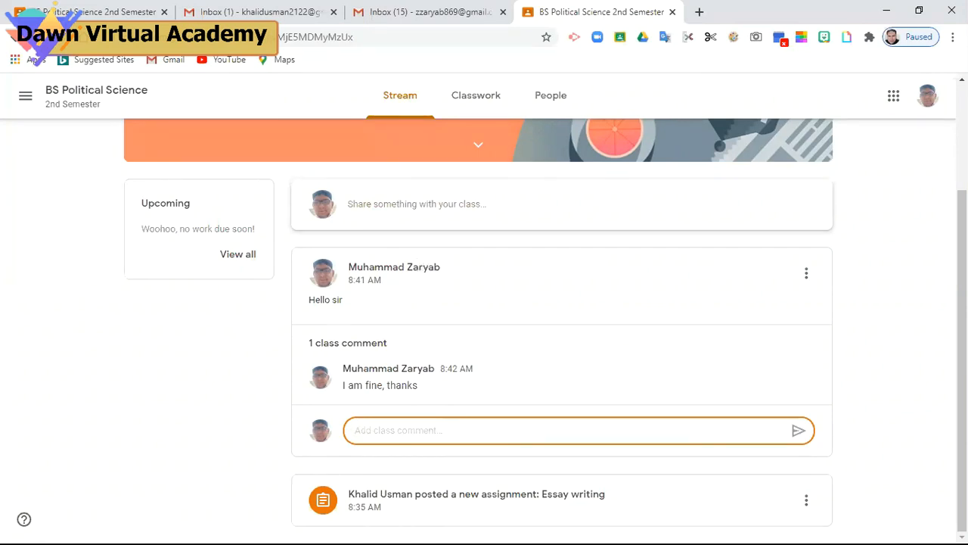
Attach the Desktop video 112.Surah Al-Ikhlas (mp4) to a new post draft
click(406, 204)
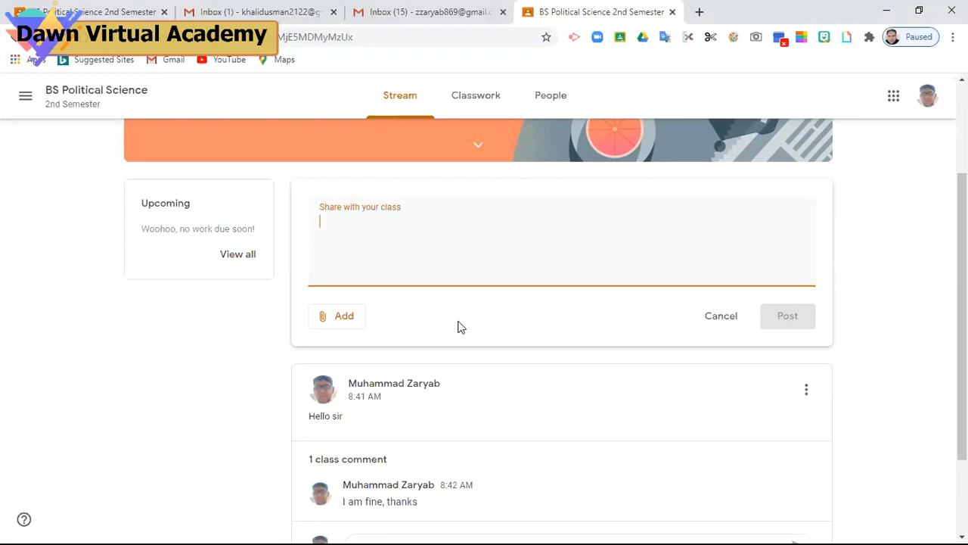
click(339, 322)
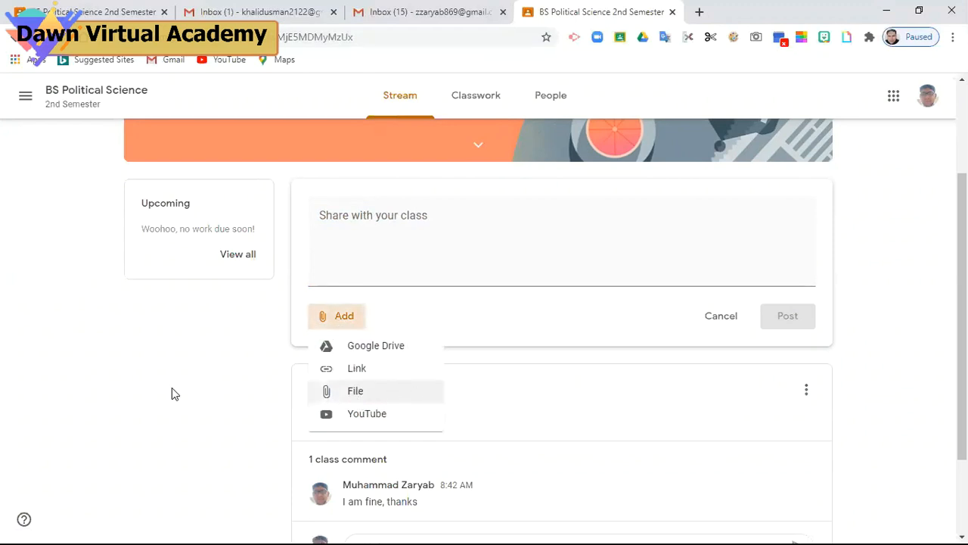
click(341, 390)
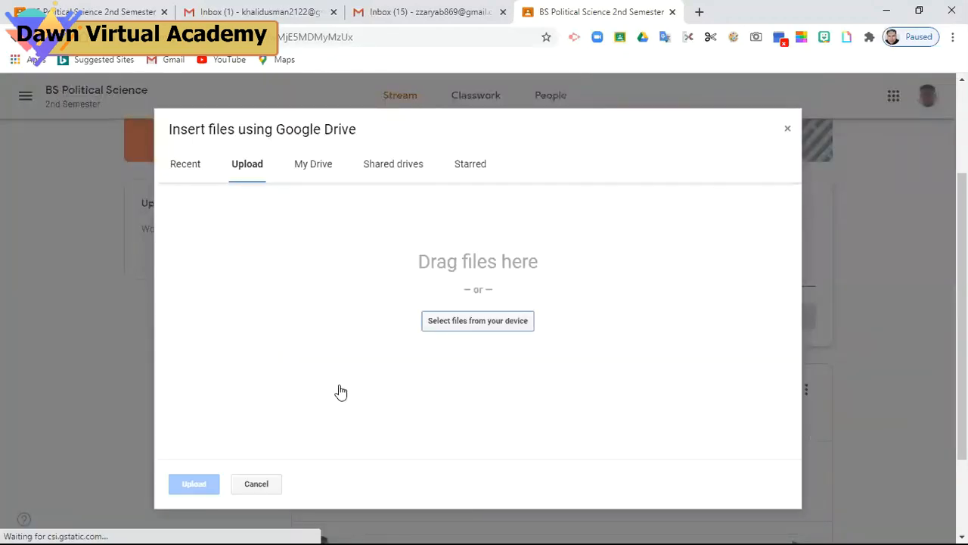
click(446, 324)
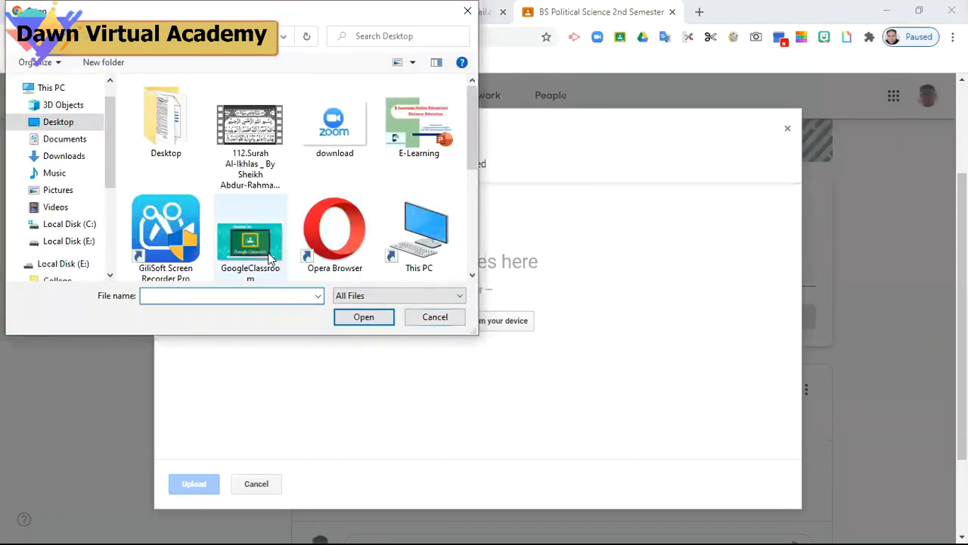
click(239, 166)
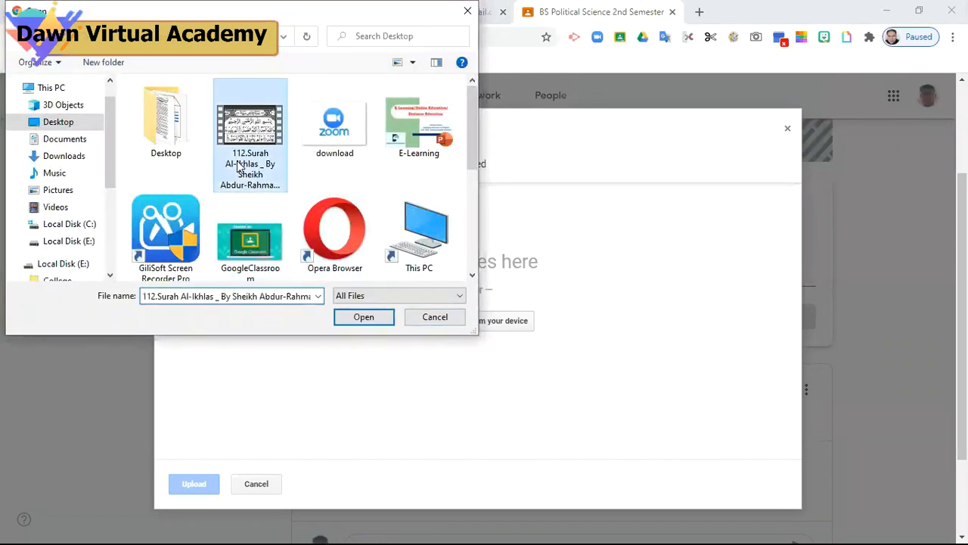
click(364, 317)
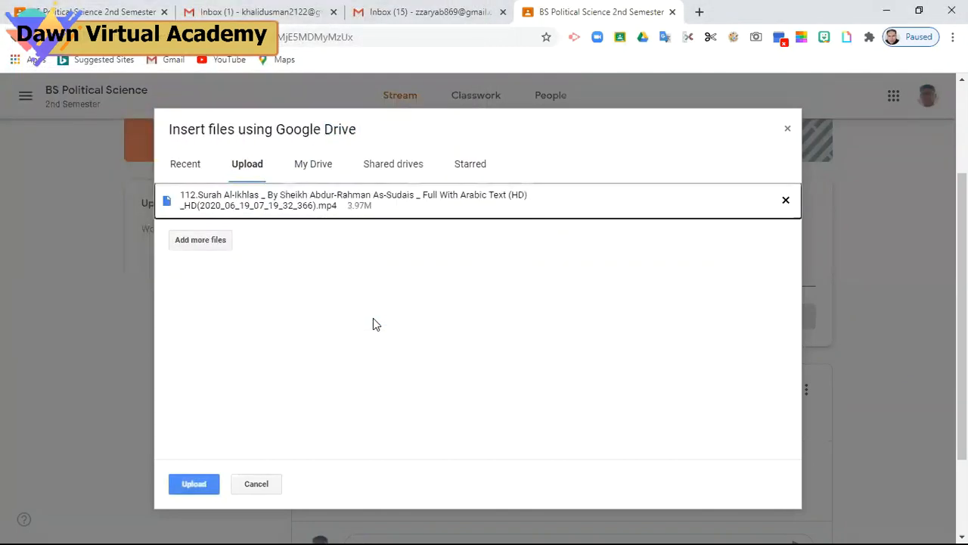
click(195, 482)
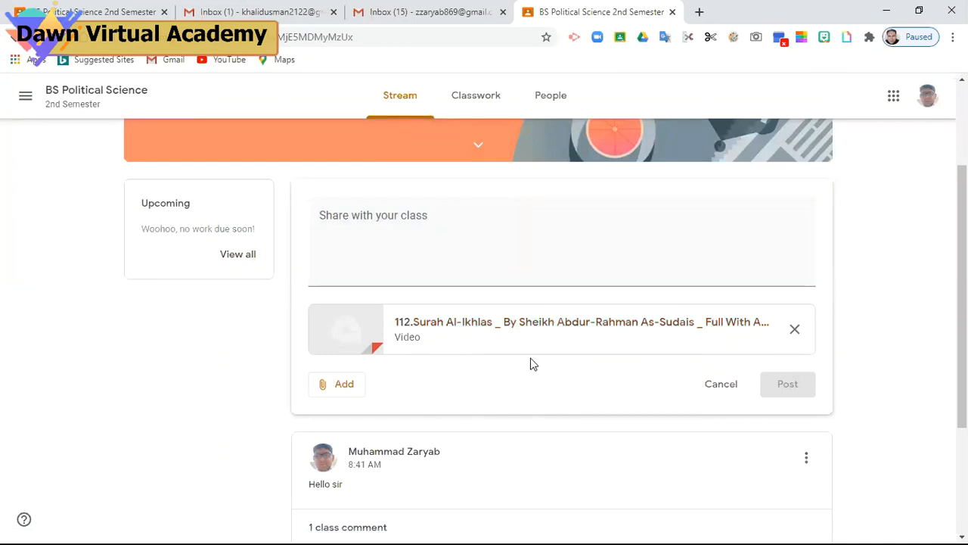
Type the message 'Please listen to this.', erasing a stray typo, and post it with the video
click(485, 253)
text(jsjjd)
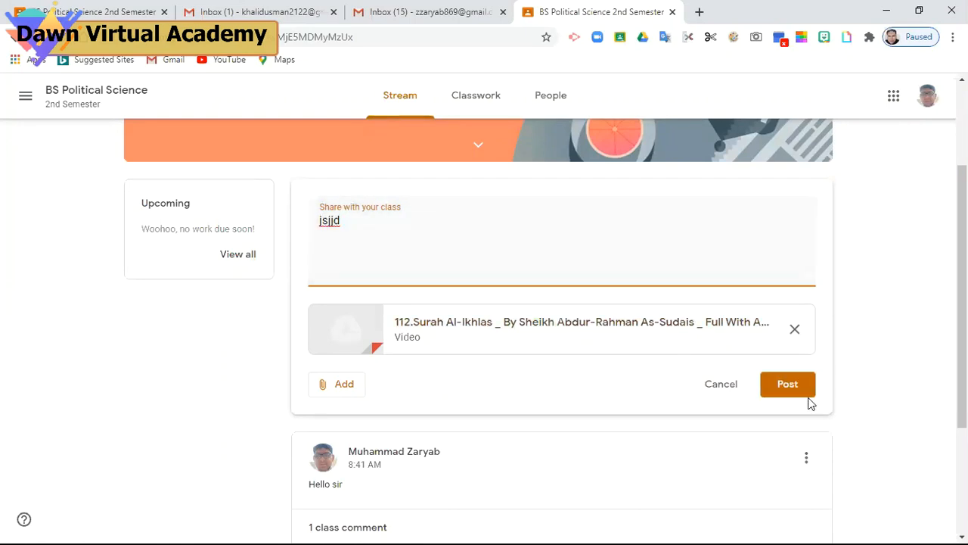
key(BackSpace)
key(BackSpace)
key(BackSpace)
key(BackSpace)
key(BackSpace)
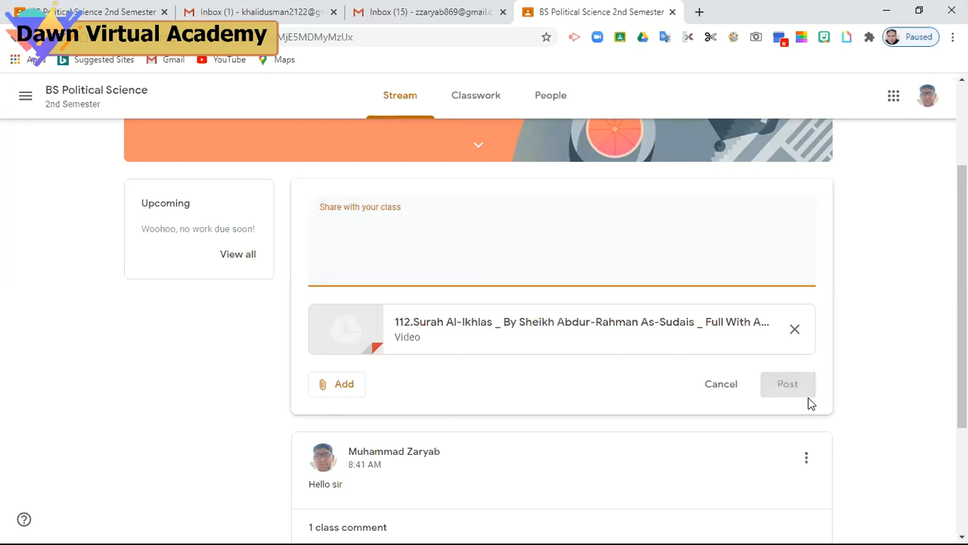
text(Pl)
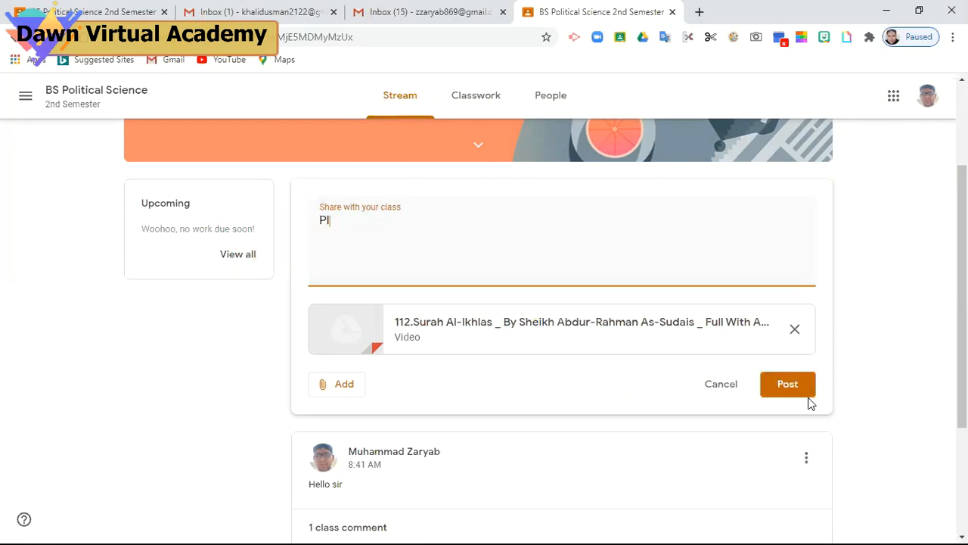
text(ease listen to this)
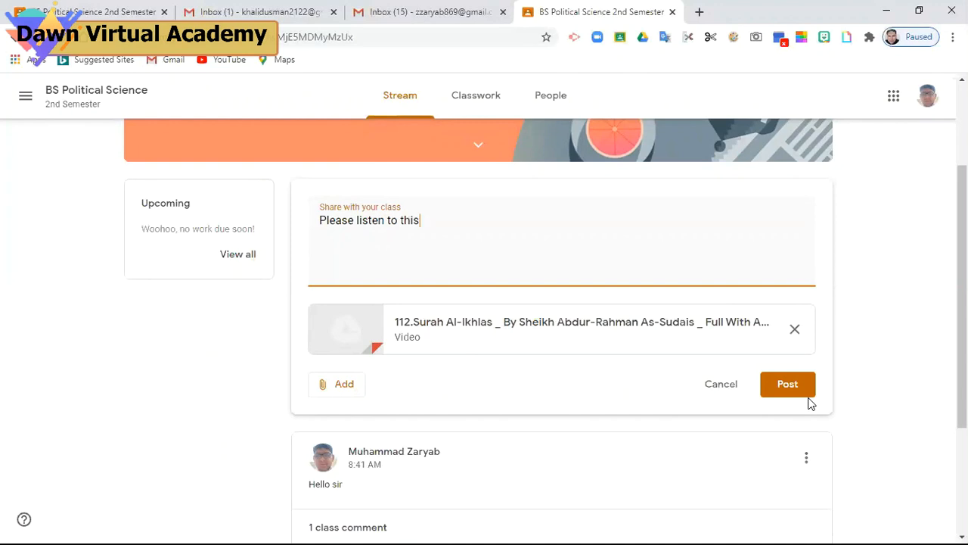
text(.)
click(795, 391)
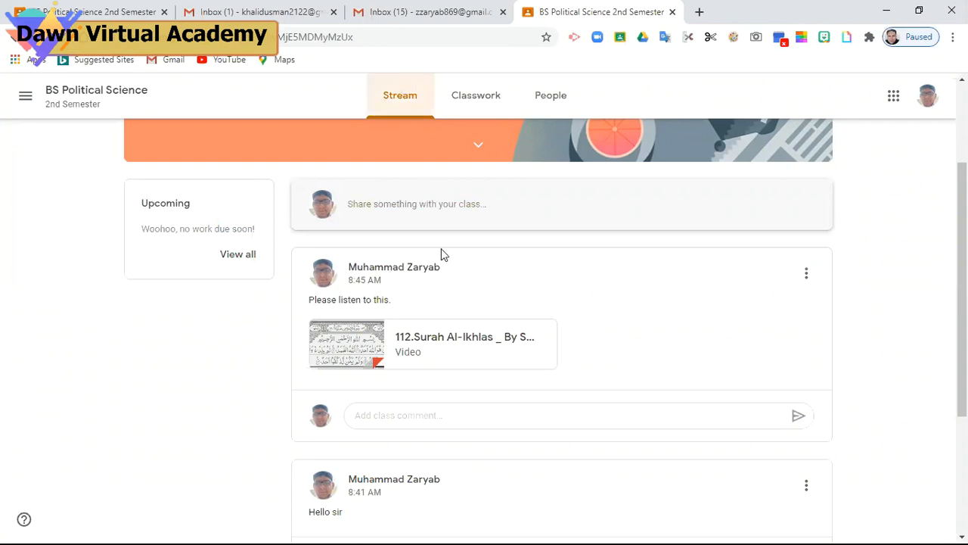
On the Classwork page, expand Essay writing to show its Jun 30 due date and download.jfif attachment
click(489, 105)
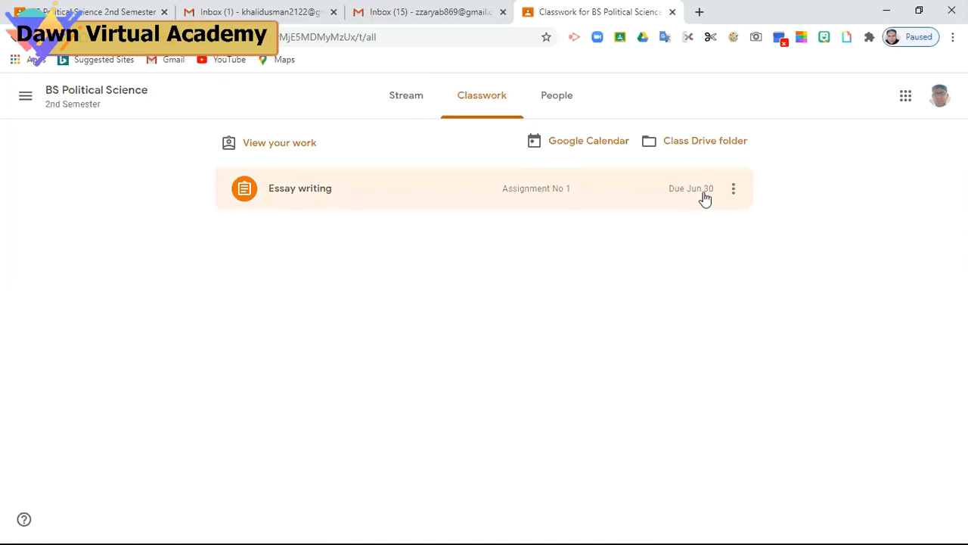
click(477, 199)
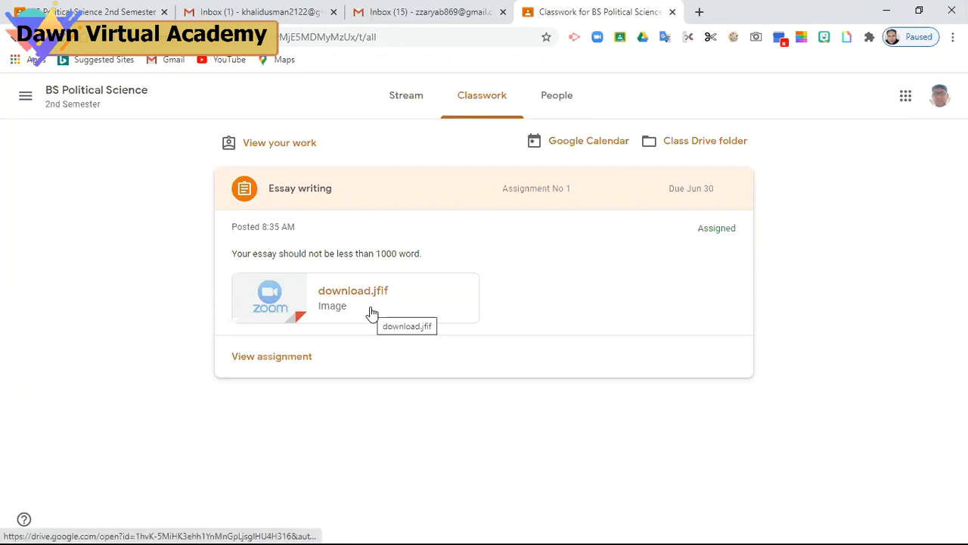
Open the Essay writing assignment page and type the class comment 'Sir this topic is very interesting'
click(301, 362)
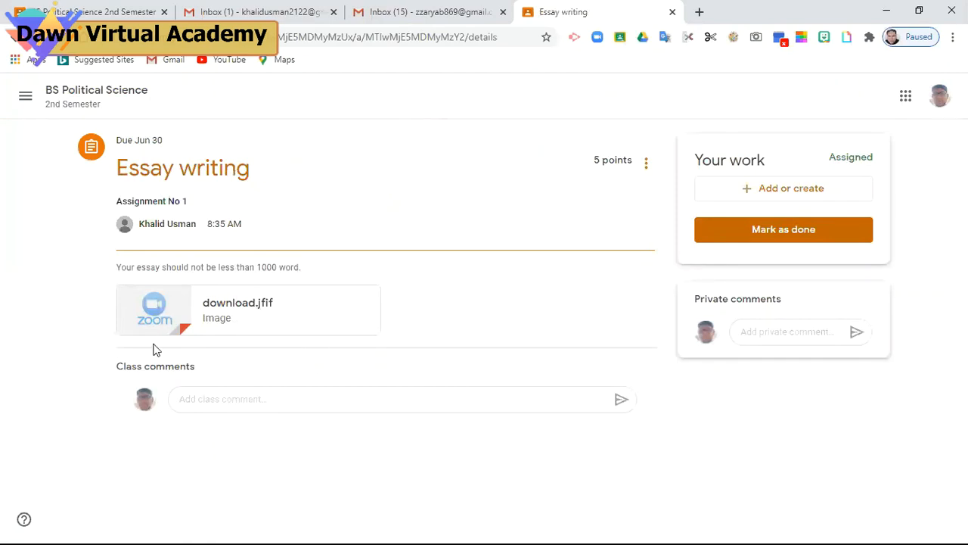
click(208, 399)
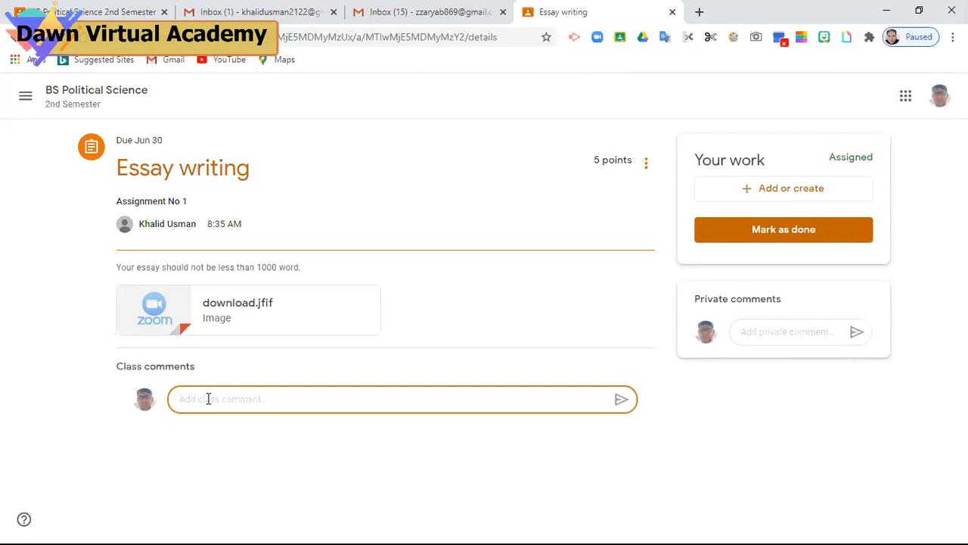
text(Sir this topic is very interesting)
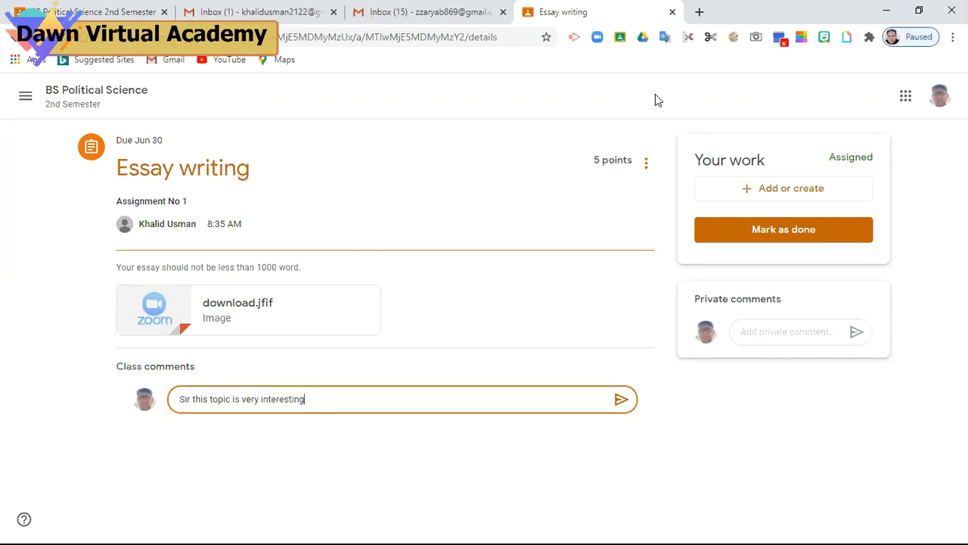
Minimize the browser, bring up the Zoom meeting controls, then restore the Chrome window with the assignment
click(888, 9)
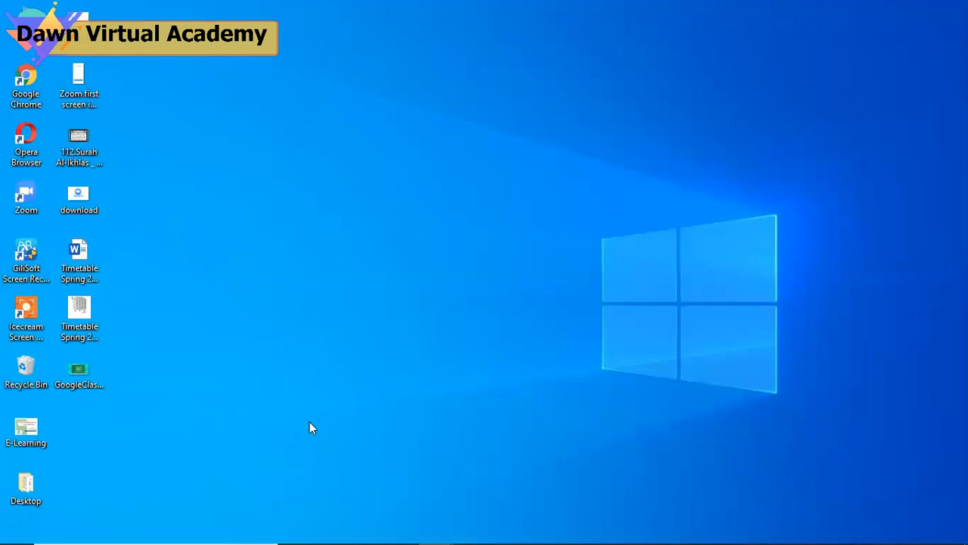
mouse_move(349, 522)
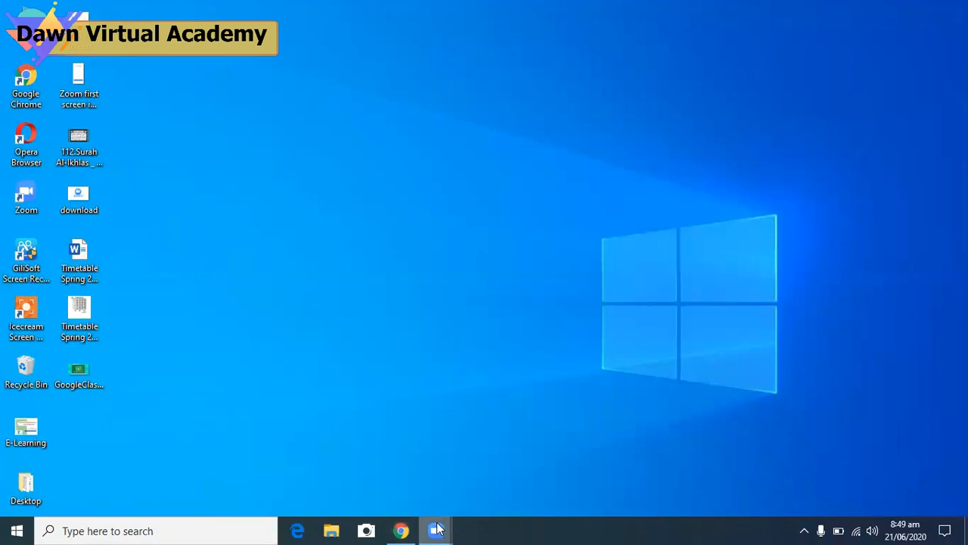
mouse_move(438, 528)
click(451, 500)
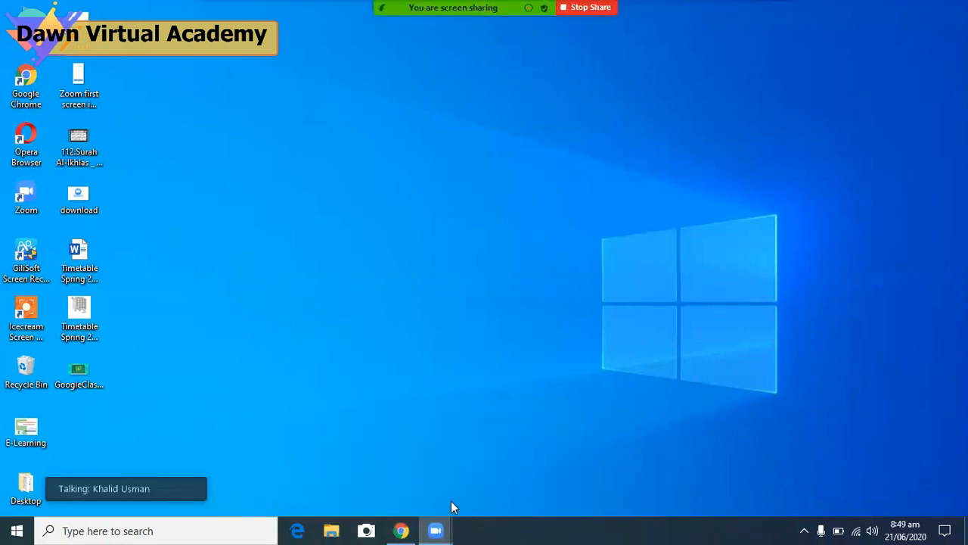
click(397, 530)
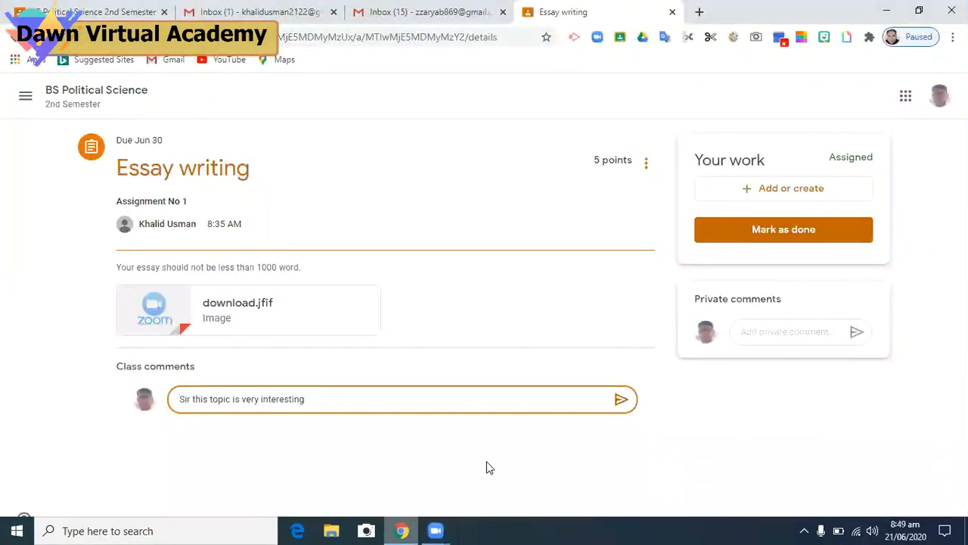
Choose Add or create > File under Your work to open the Google Drive upload dialog
click(756, 198)
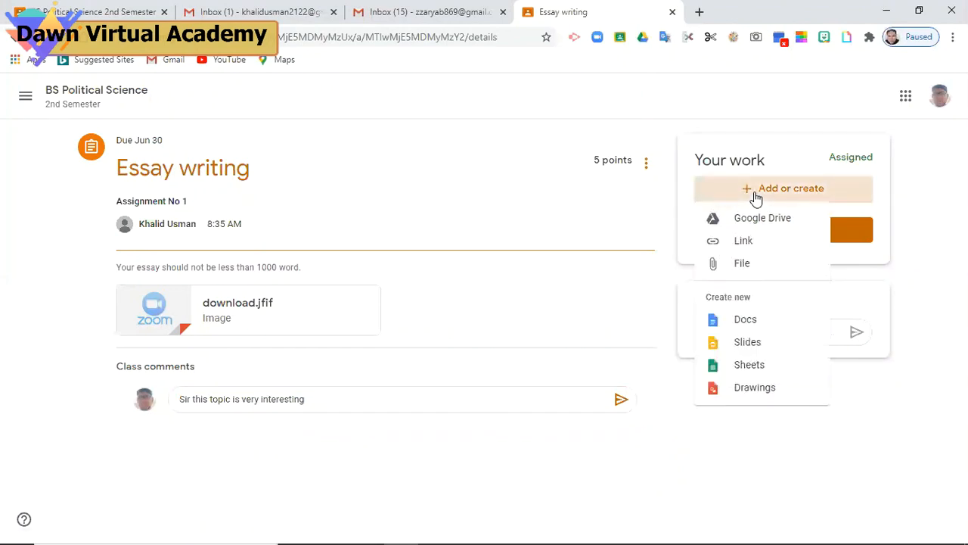
click(744, 264)
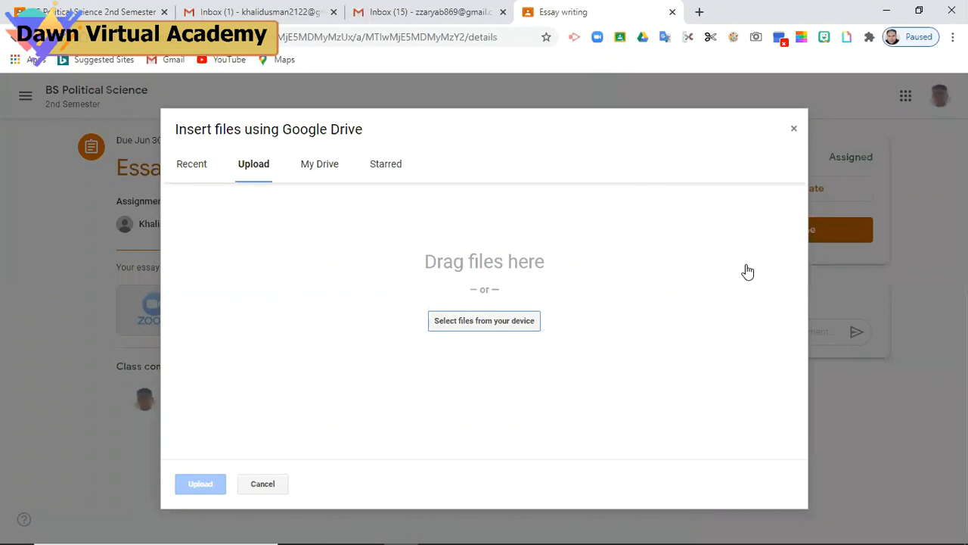
Upload download.jfif and GoogleClassroom.jpg from the computer as attachments to Your work
click(469, 326)
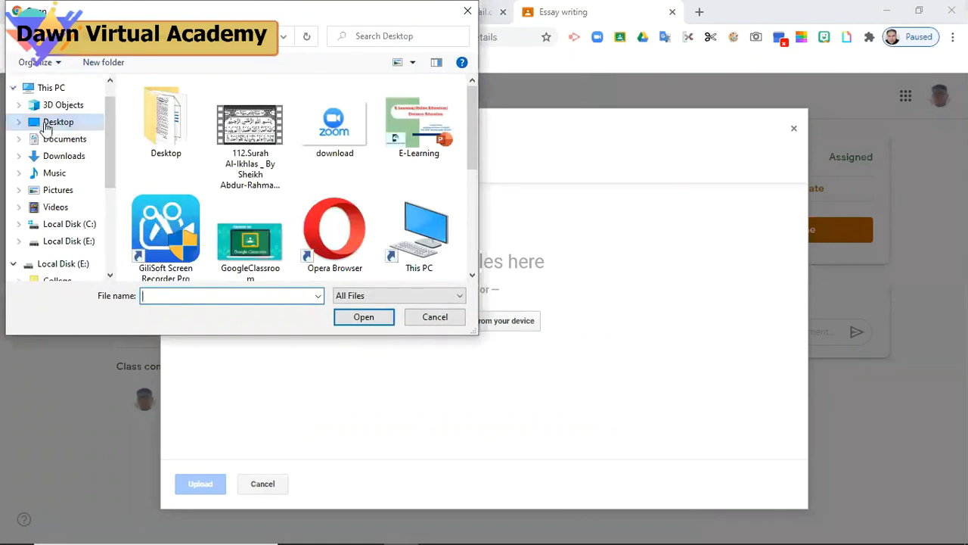
click(331, 144)
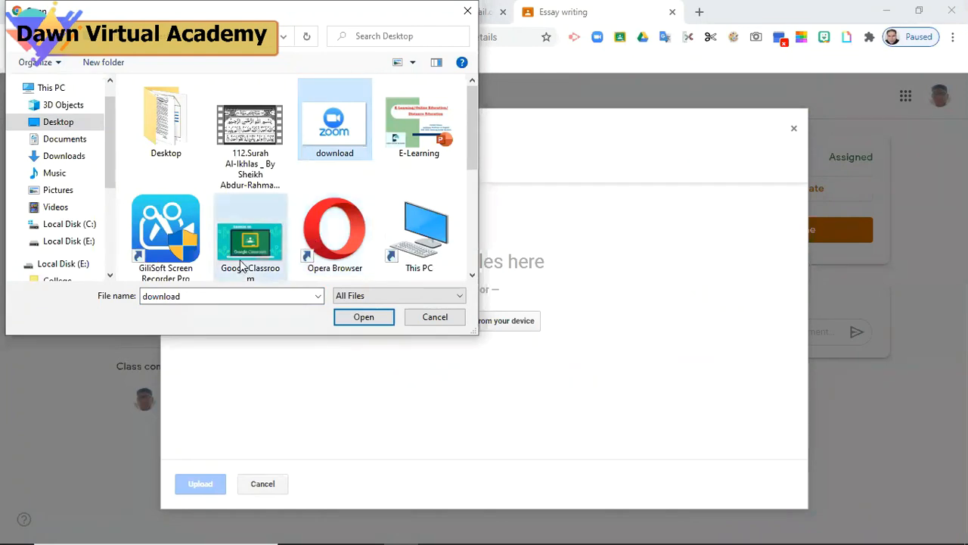
ctrl+click(265, 274)
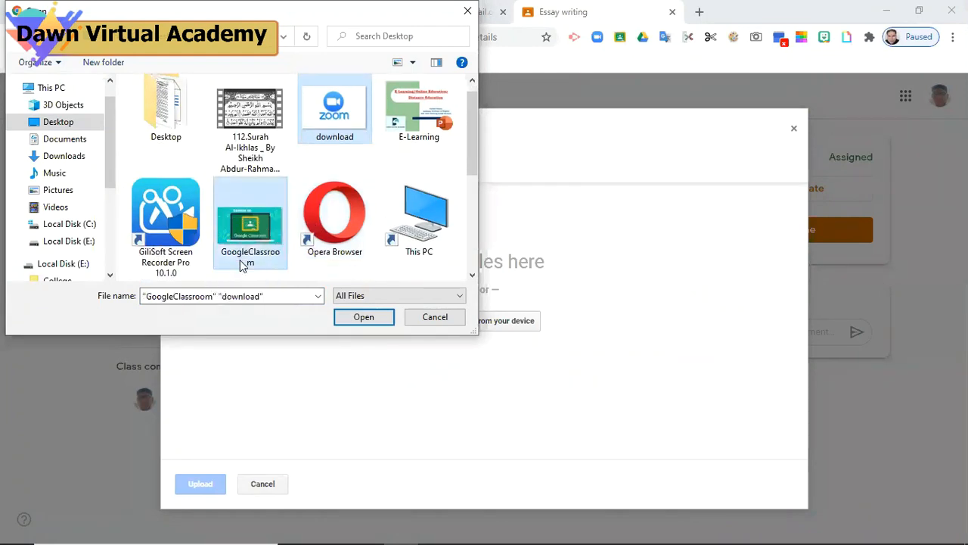
click(364, 317)
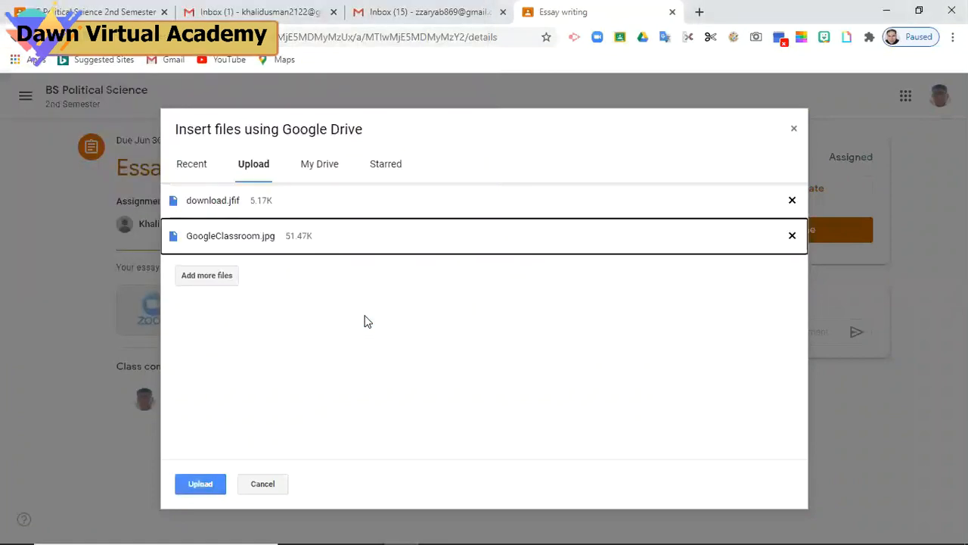
click(212, 492)
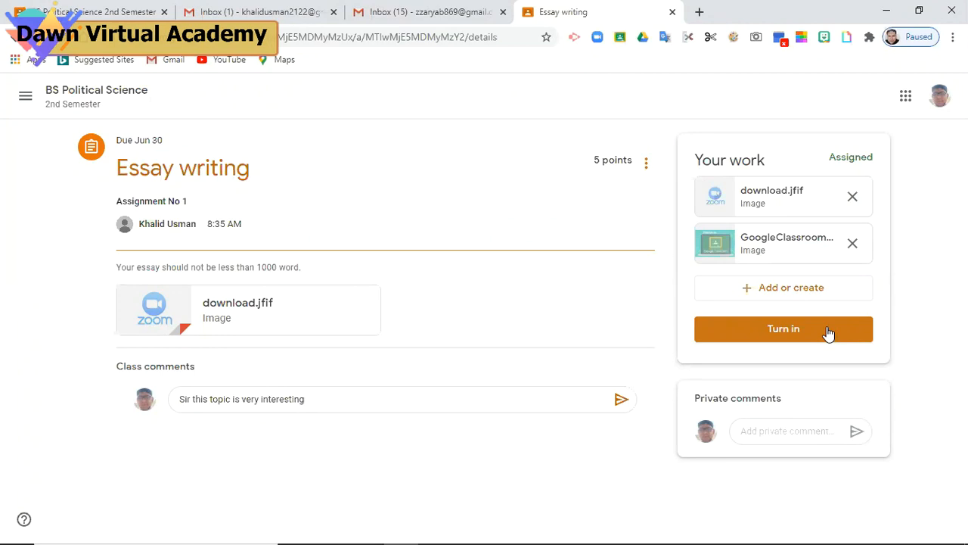
Turn in the Essay writing work and confirm Turn in in the dialog
click(828, 331)
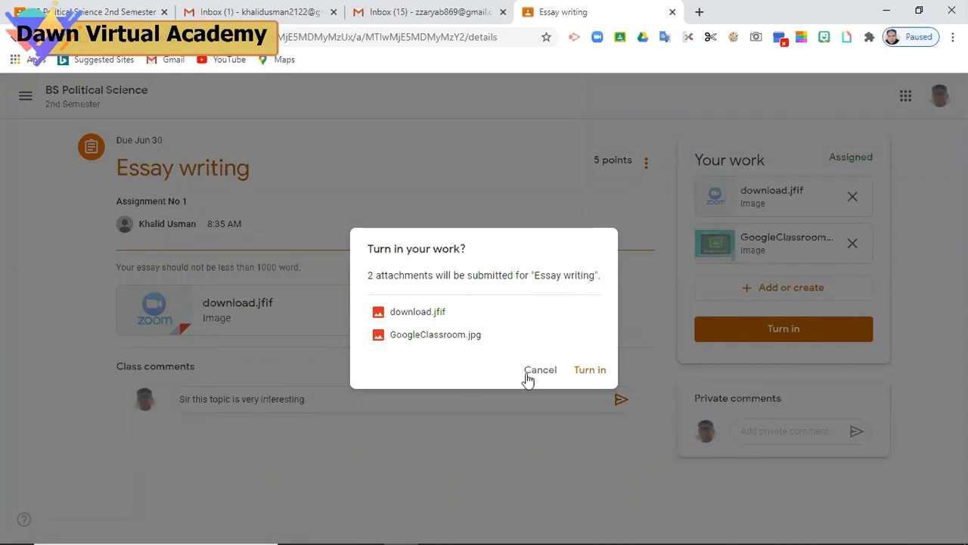
click(591, 370)
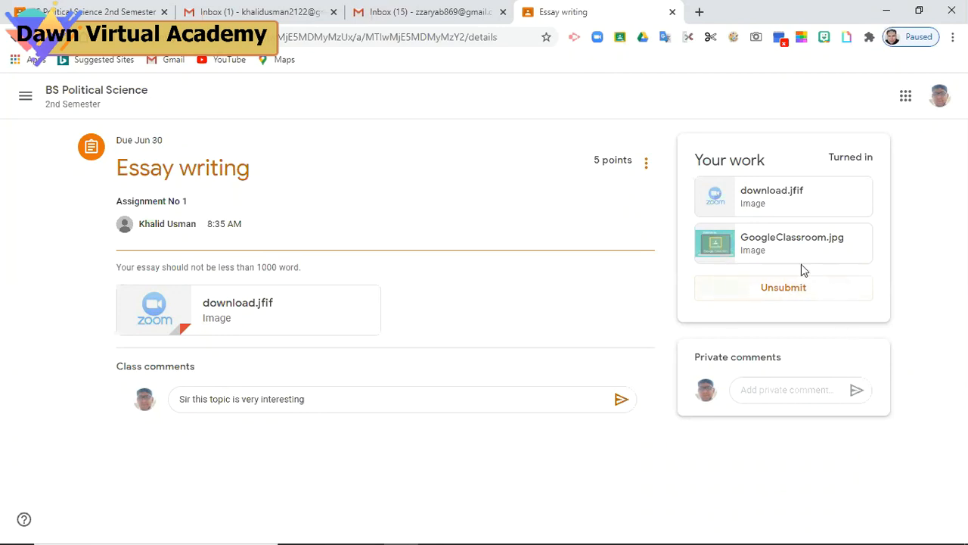
Unsubmit the Essay writing work, then turn it in again without adding anything
click(793, 295)
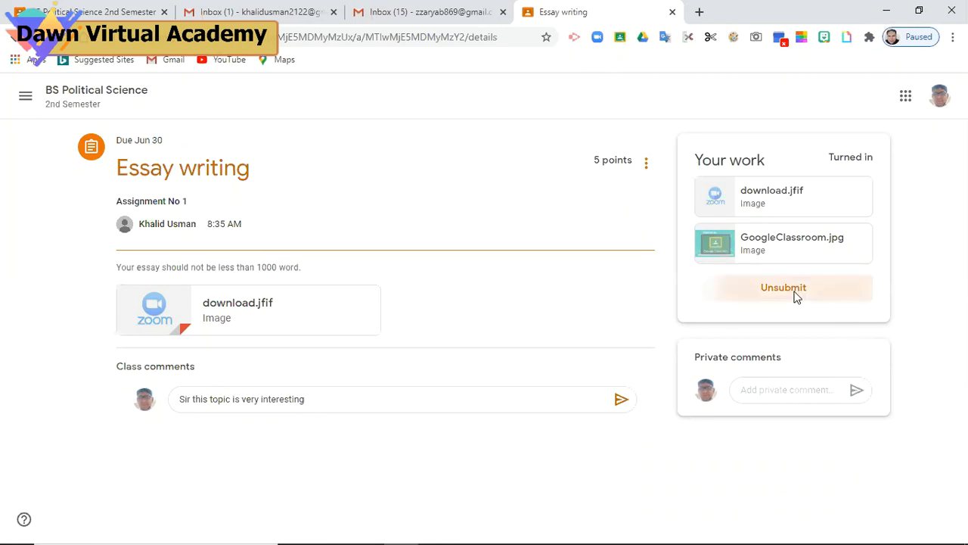
click(573, 355)
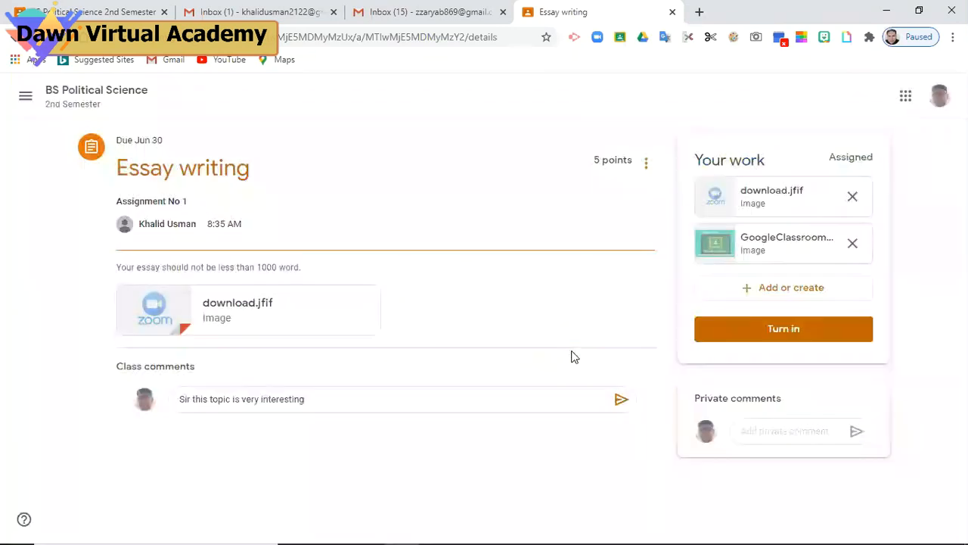
click(767, 294)
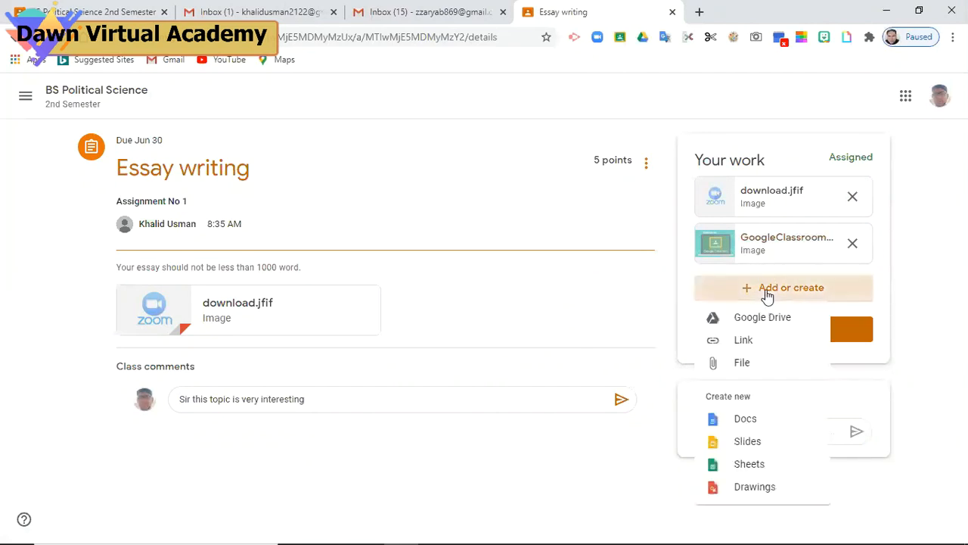
click(572, 466)
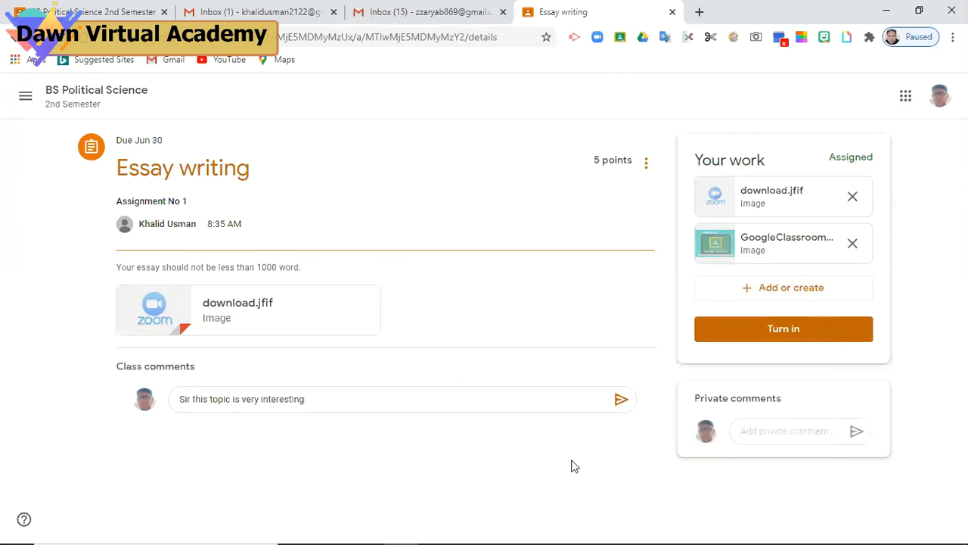
click(786, 333)
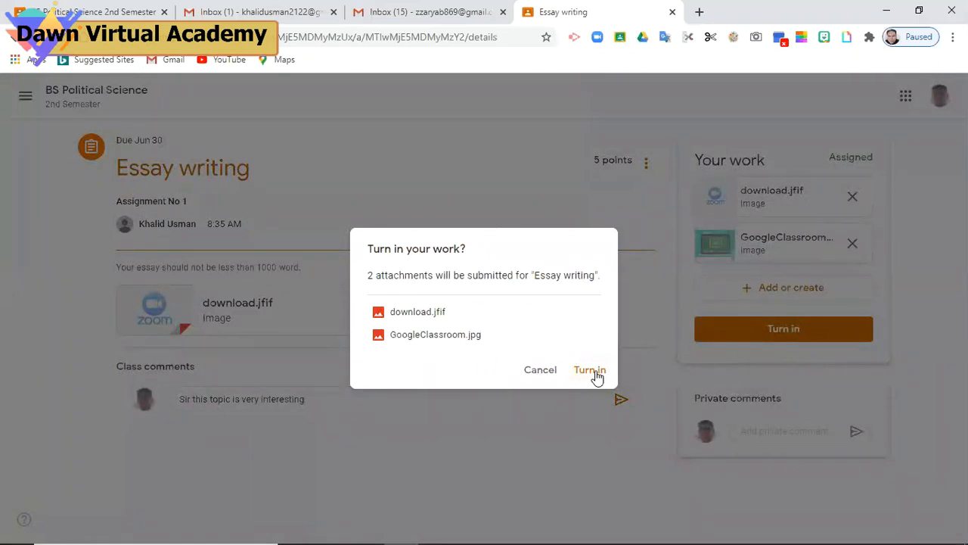
click(595, 370)
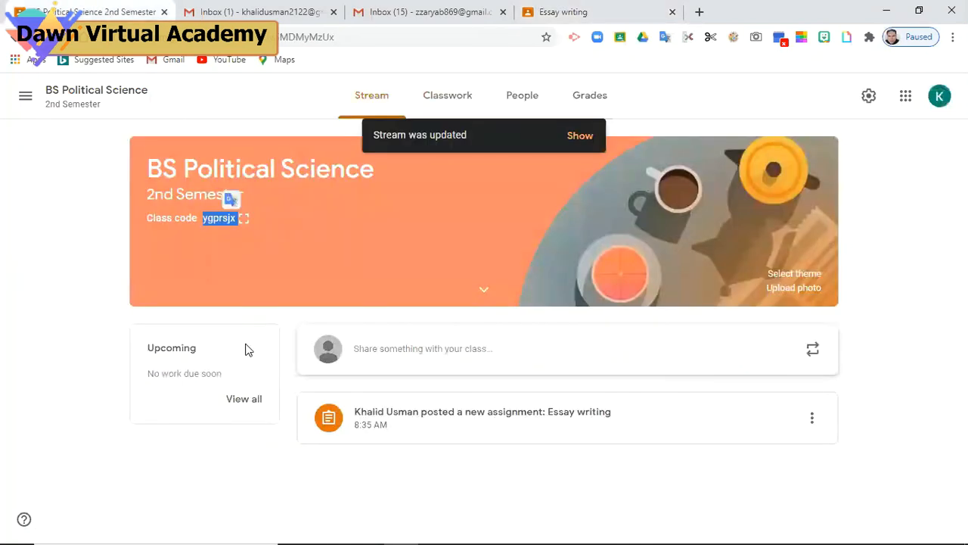
Reload the BS Political Science stream and dismiss the Create and Reuse announcement tips
click(452, 505)
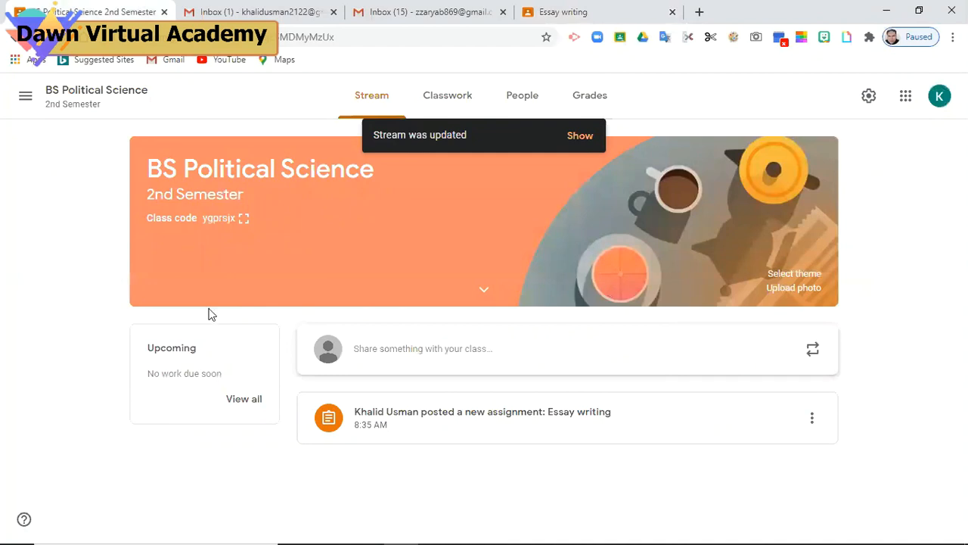
click(121, 95)
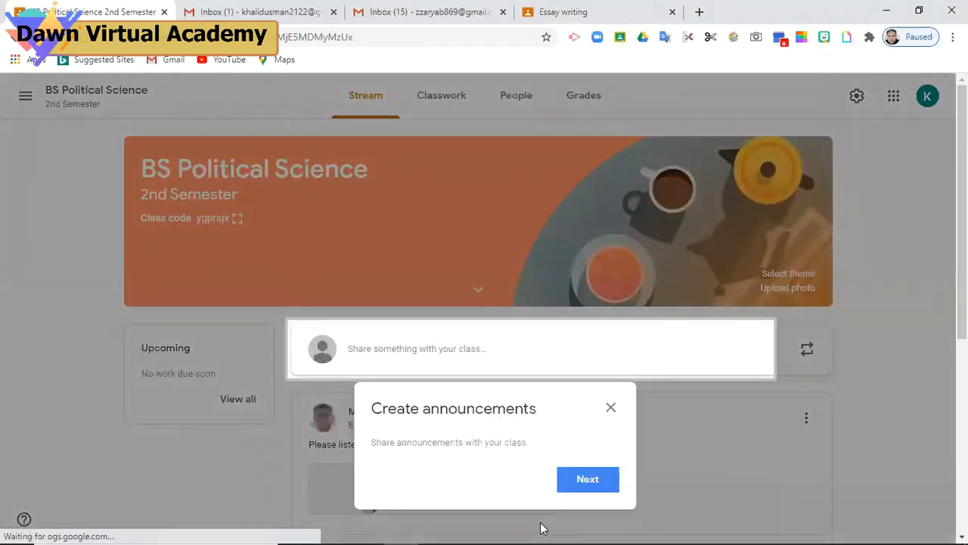
click(570, 487)
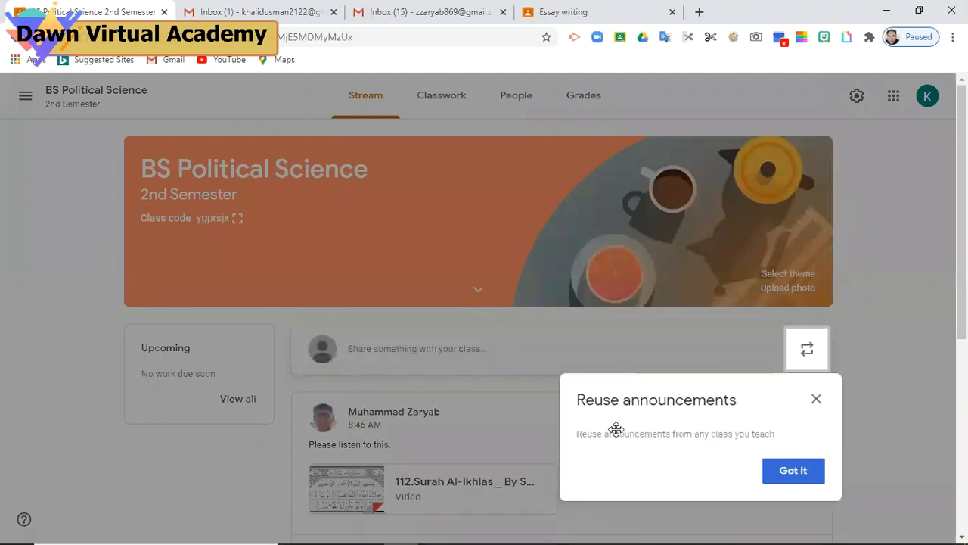
click(815, 403)
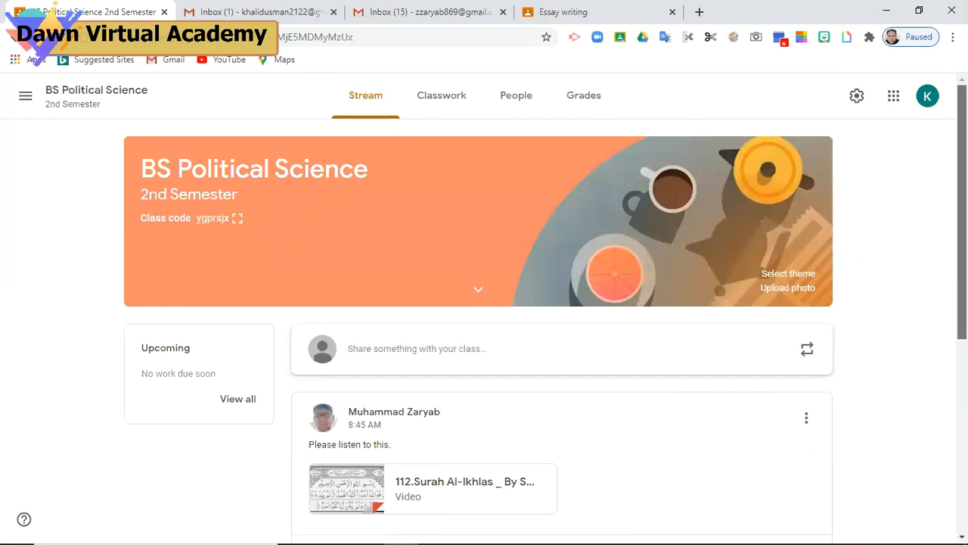
Scroll through the stream, then go to the class's Classwork page
scroll(530, 325, down, 3)
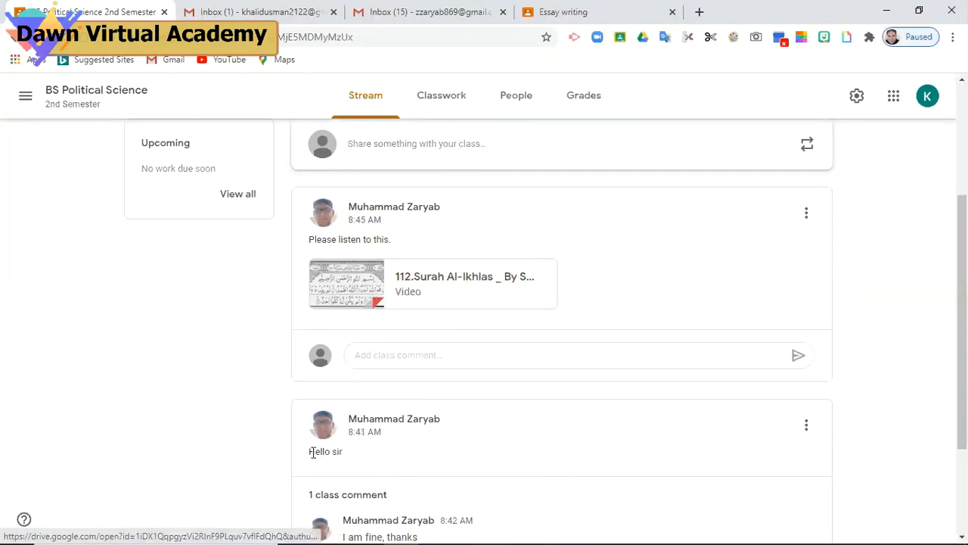
scroll(529, 326, down, 2)
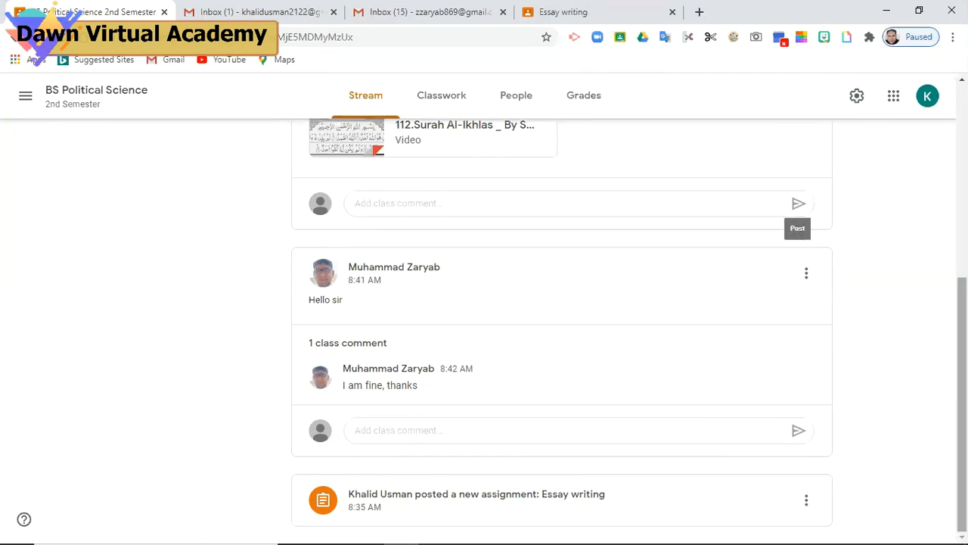
scroll(799, 215, up, 3)
scroll(484, 332, up, 2)
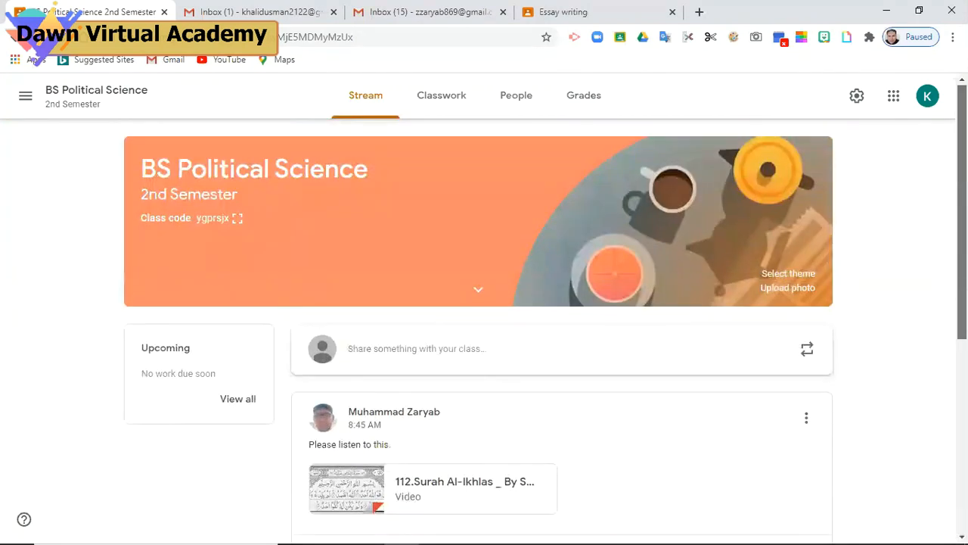
scroll(484, 333, down, 1)
scroll(489, 202, up, 1)
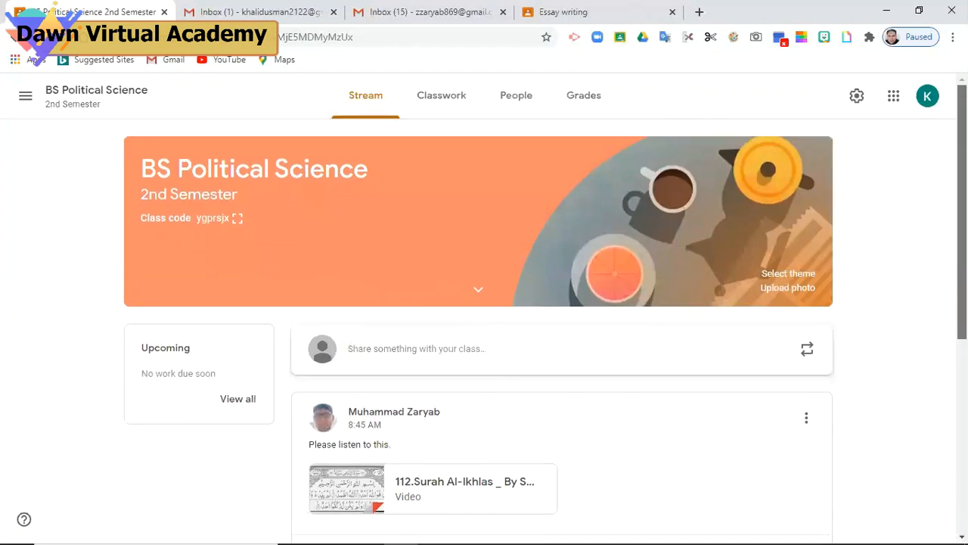
click(439, 100)
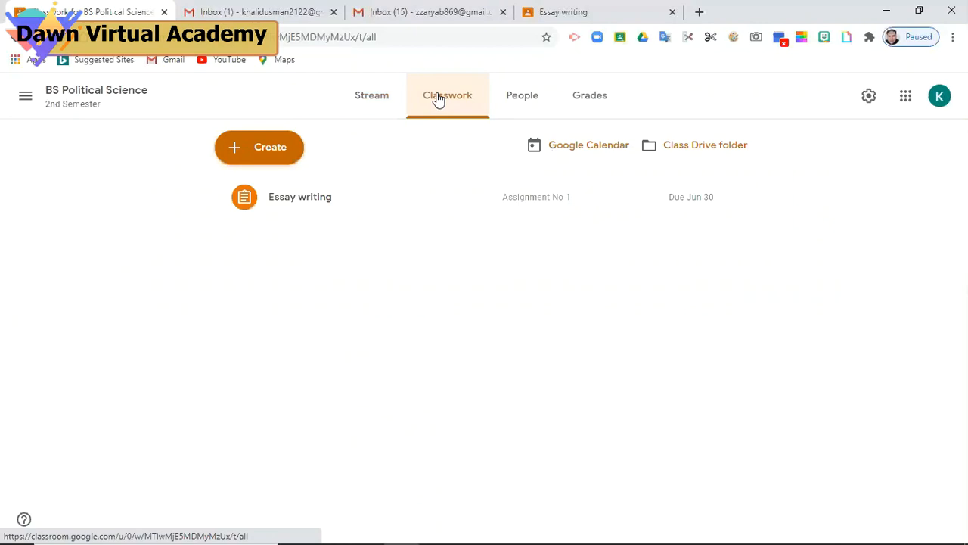
Expand the Essay writing assignment and open its Student work page
click(522, 205)
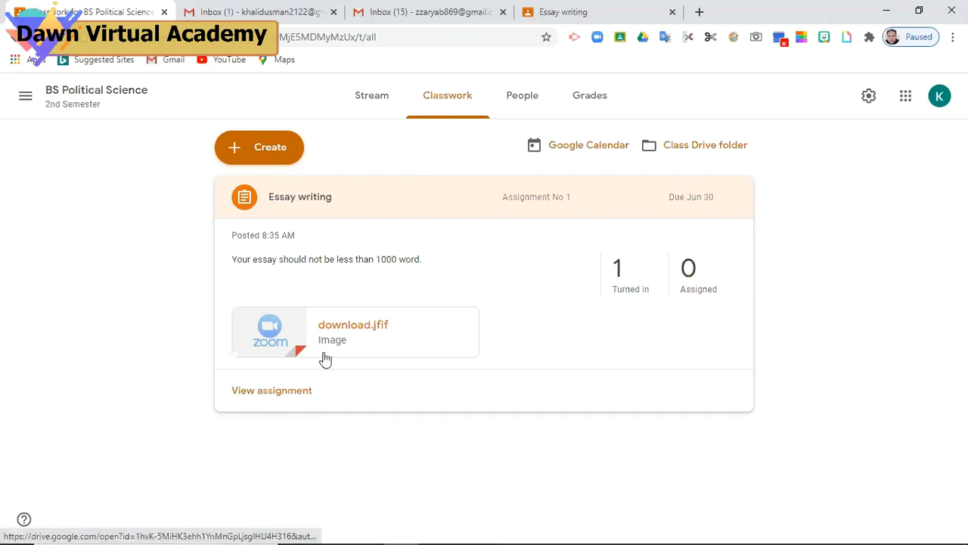
click(302, 394)
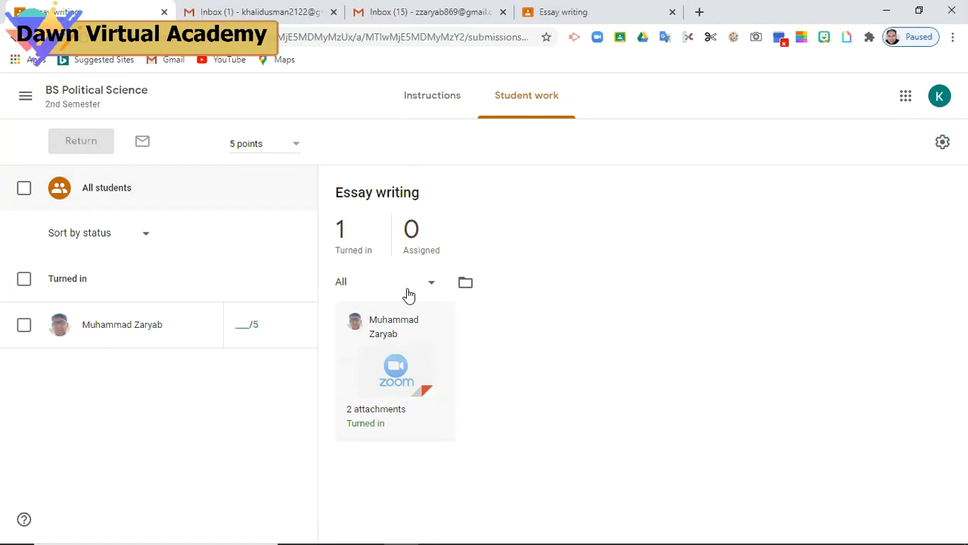
Open the student's submission for grading, clear its intro tips, and return to Student work
click(394, 379)
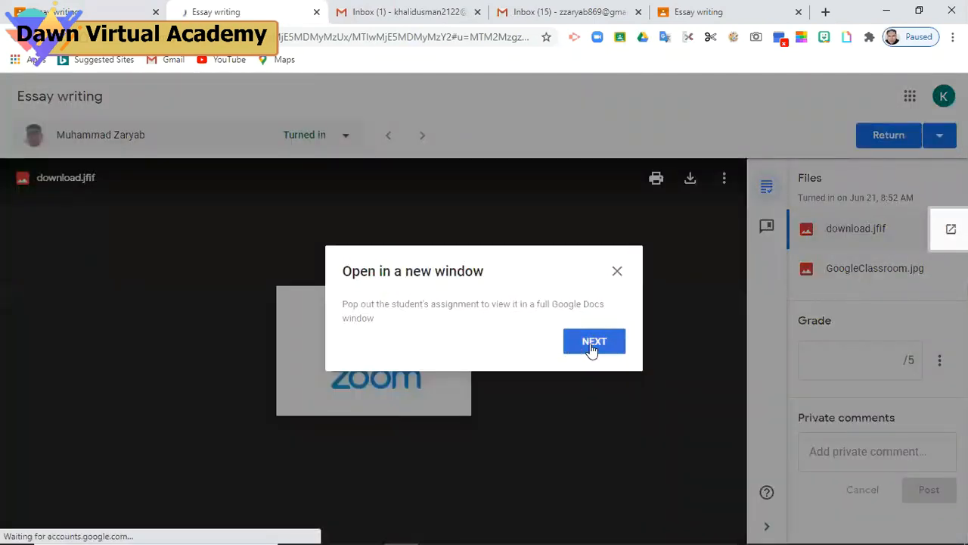
click(592, 347)
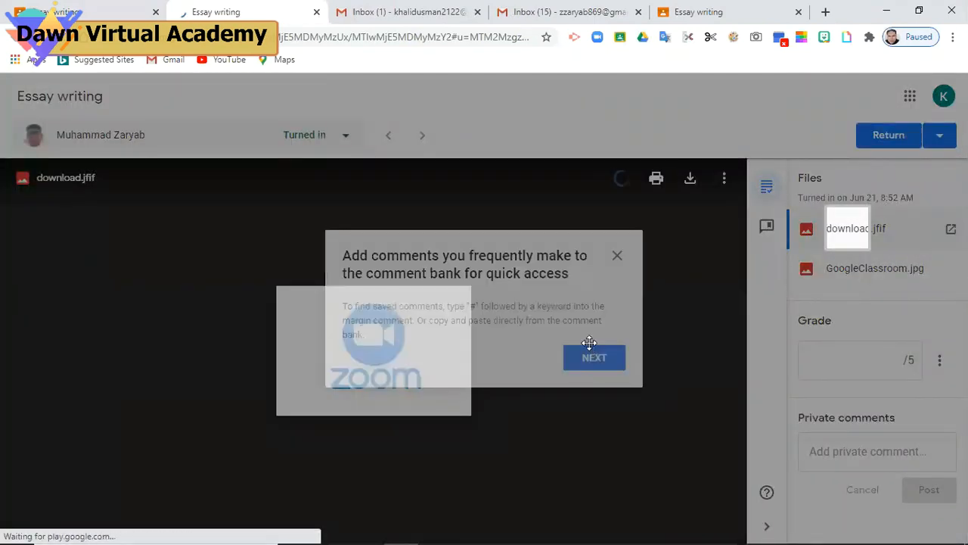
click(594, 358)
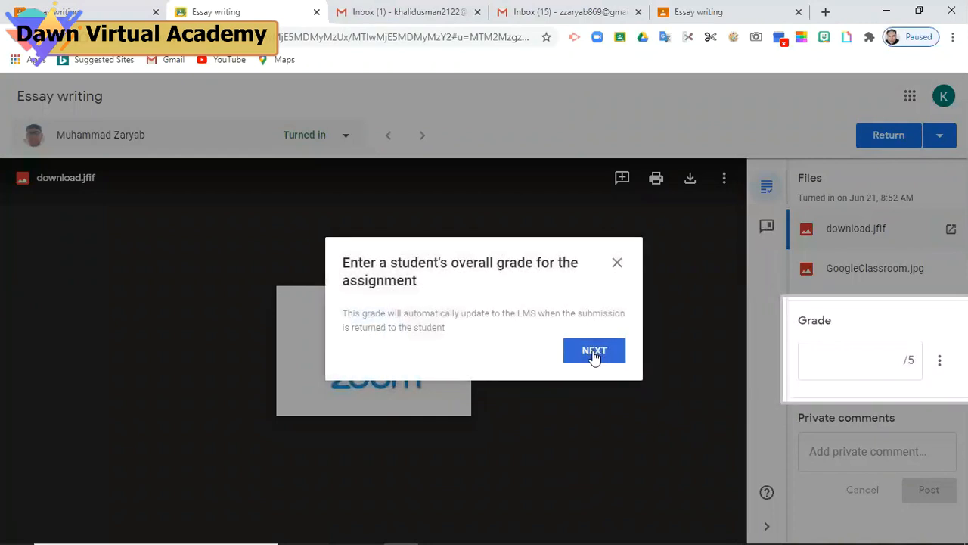
click(593, 351)
click(594, 349)
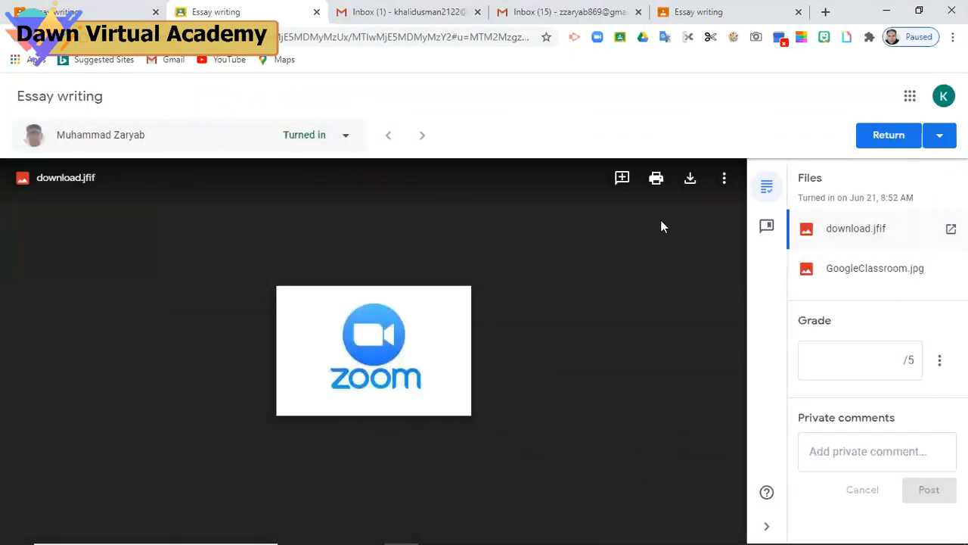
click(97, 13)
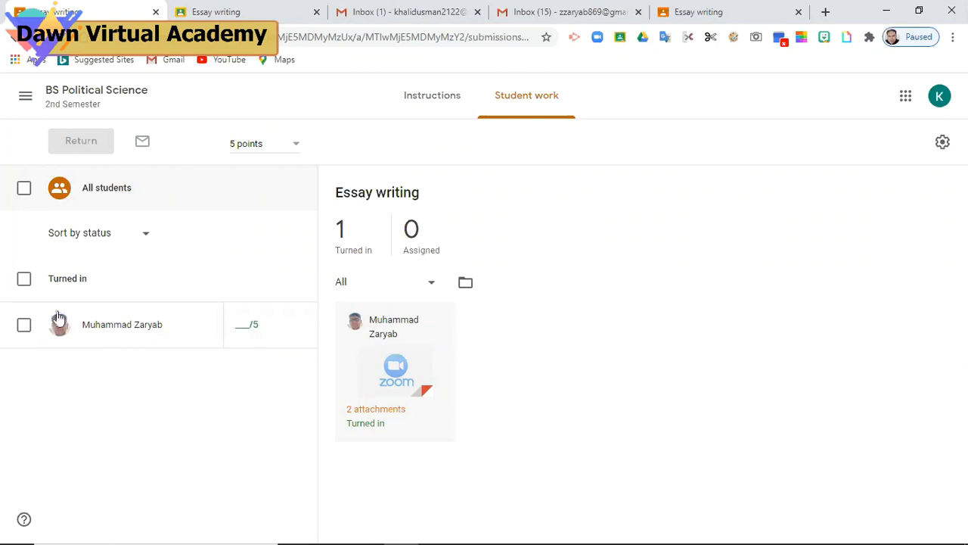
Enter a grade of 2 out of 5 for the student, after trying 4 and 3
click(249, 327)
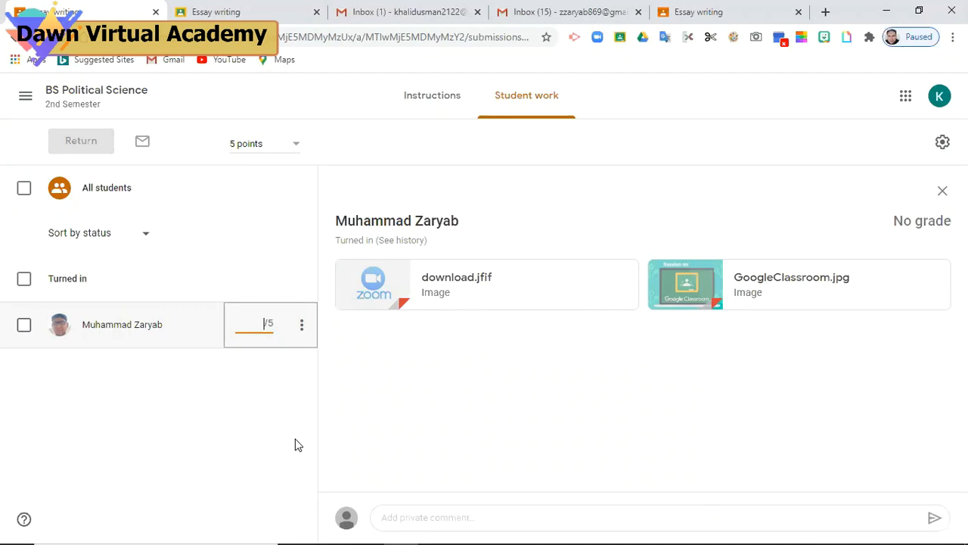
text(4)
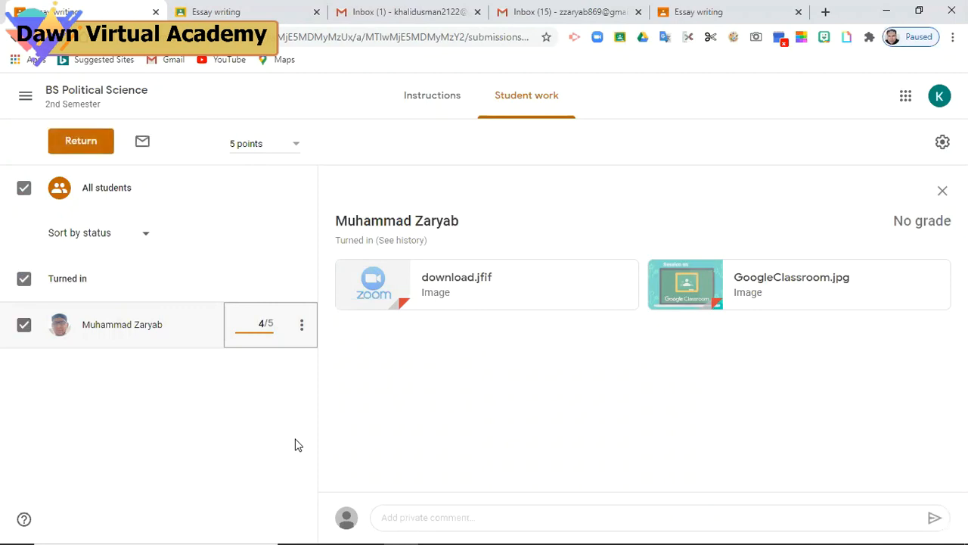
key(BackSpace)
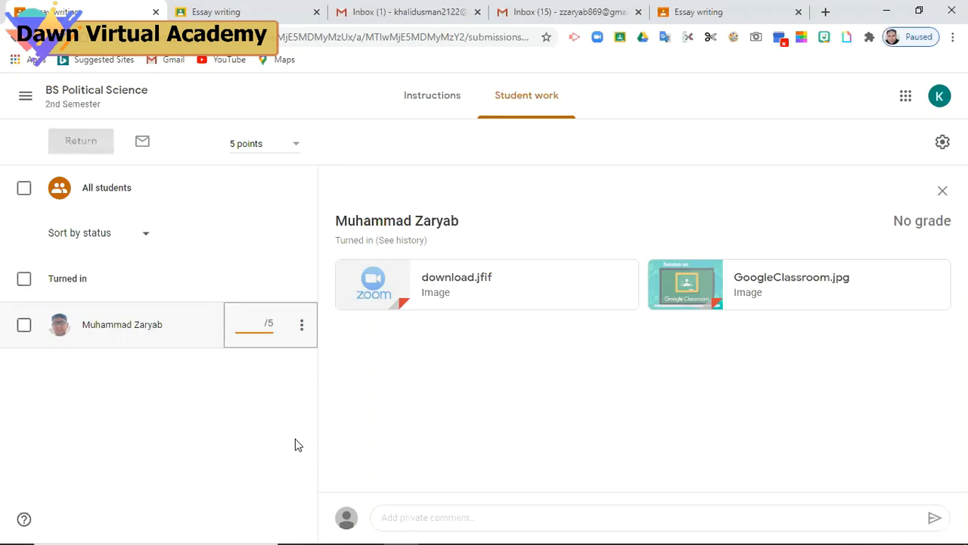
text(3)
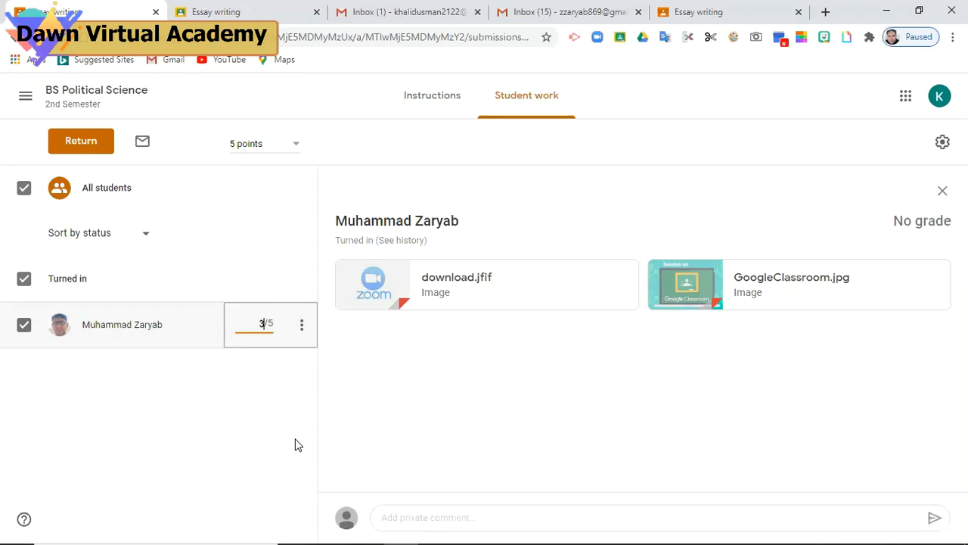
key(BackSpace)
text(2)
click(81, 141)
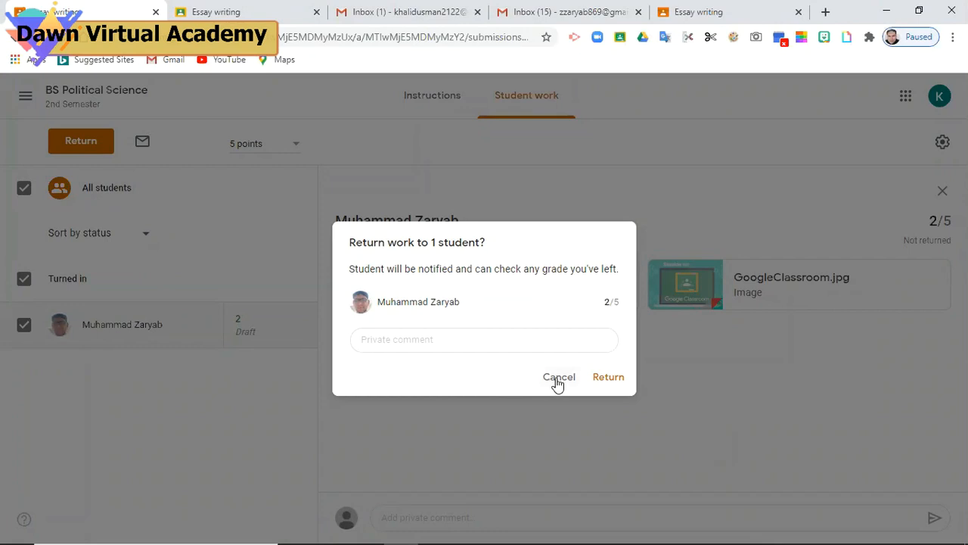
Confirm returning the work to the student and view it as Graded 2/5
click(609, 377)
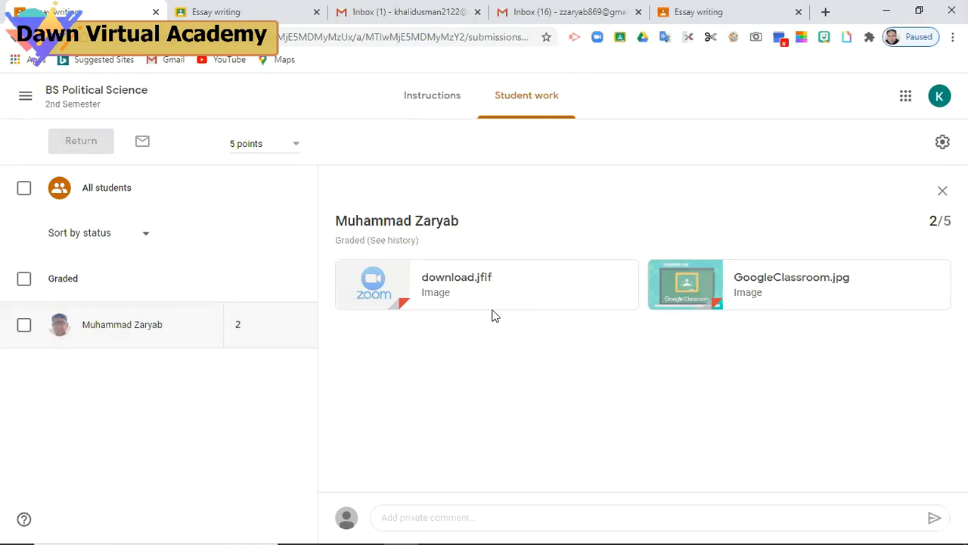
click(698, 12)
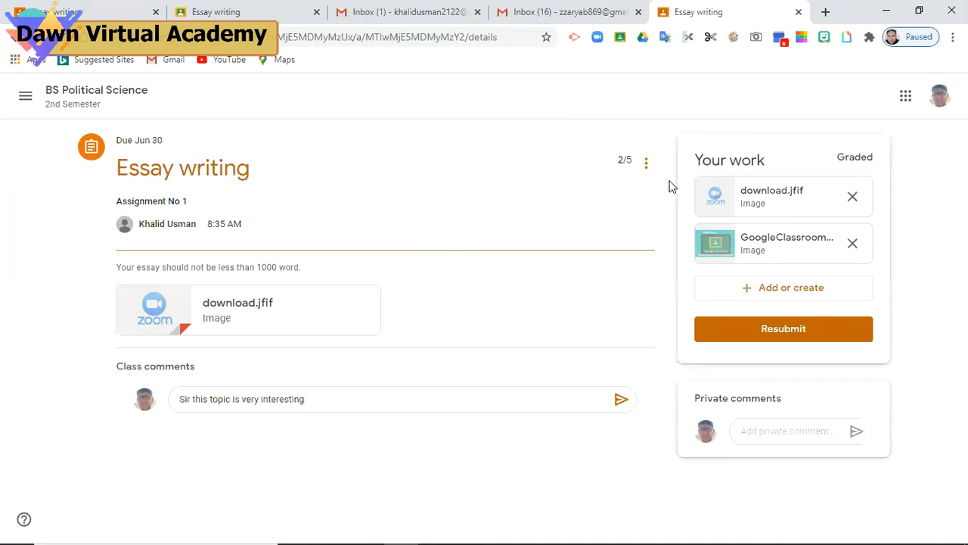
click(738, 42)
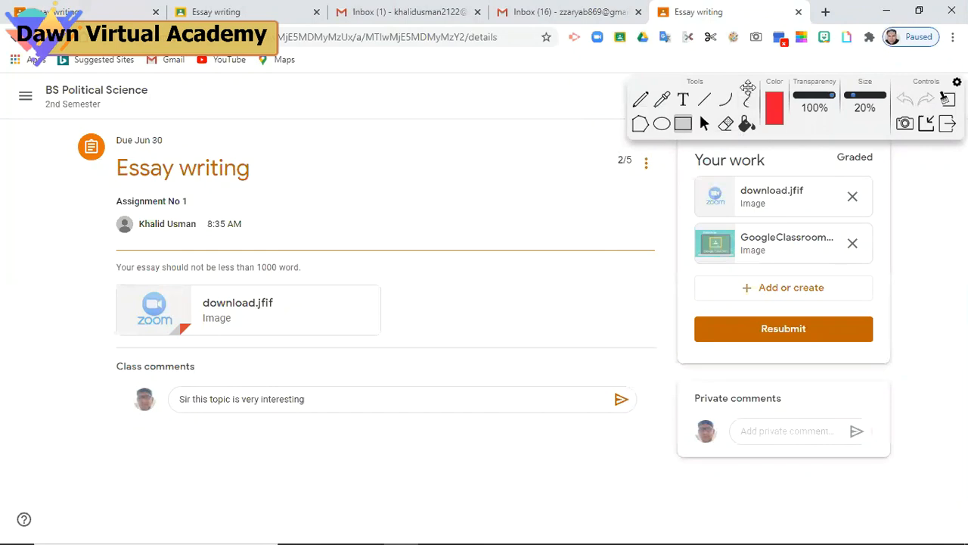
mouse_move(748, 82)
mouse_down()
mouse_move(740, 146)
mouse_move(359, 523)
mouse_up()
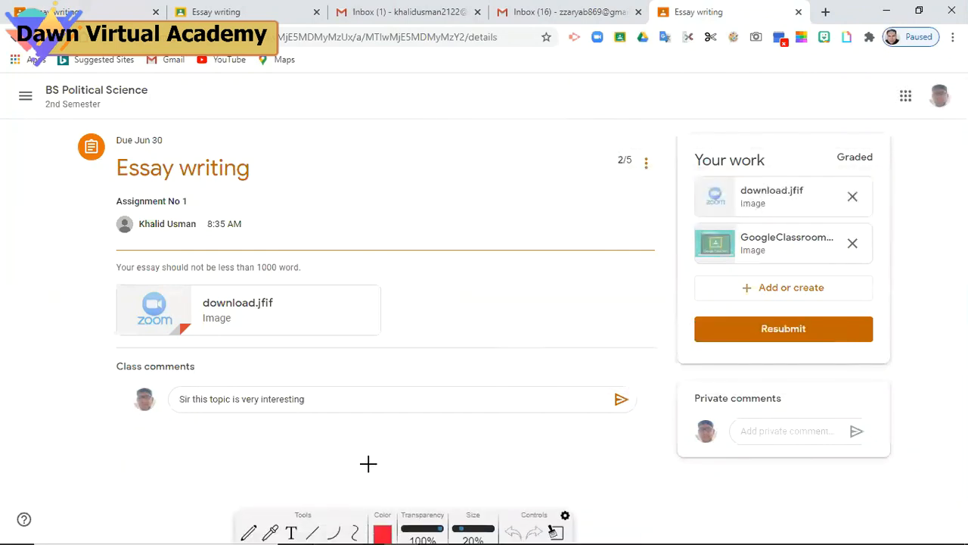
mouse_move(582, 131)
mouse_down()
mouse_move(670, 138)
mouse_move(683, 168)
mouse_move(667, 187)
mouse_up()
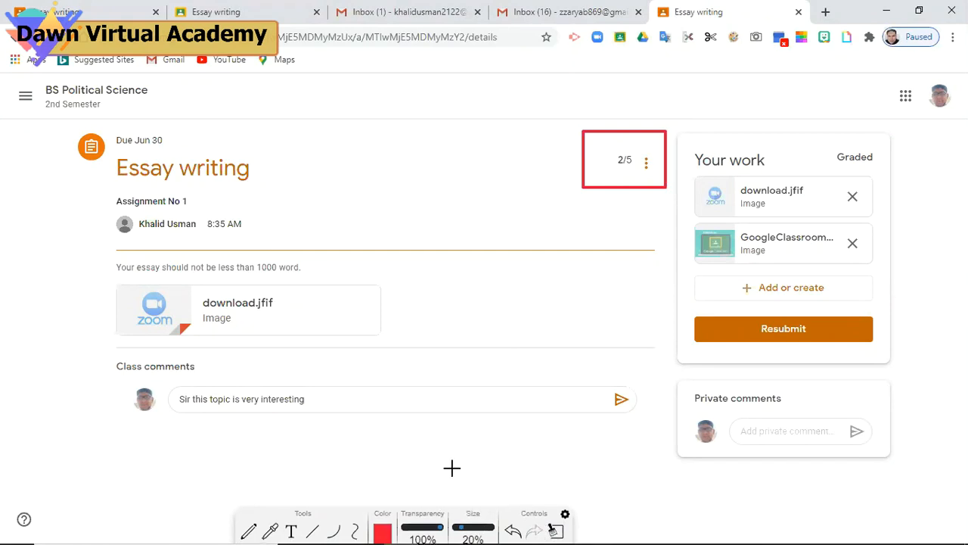
drag(352, 523, 364, 454)
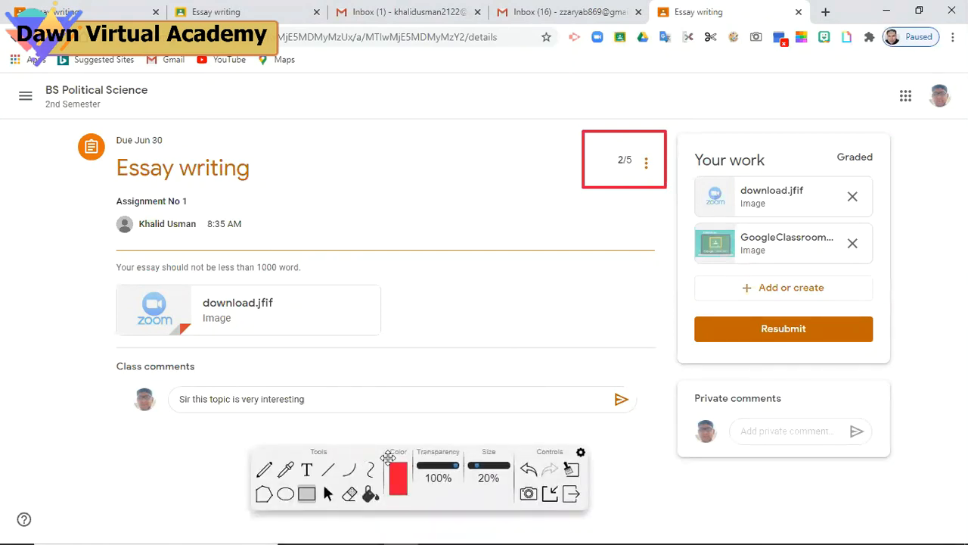
mouse_move(696, 528)
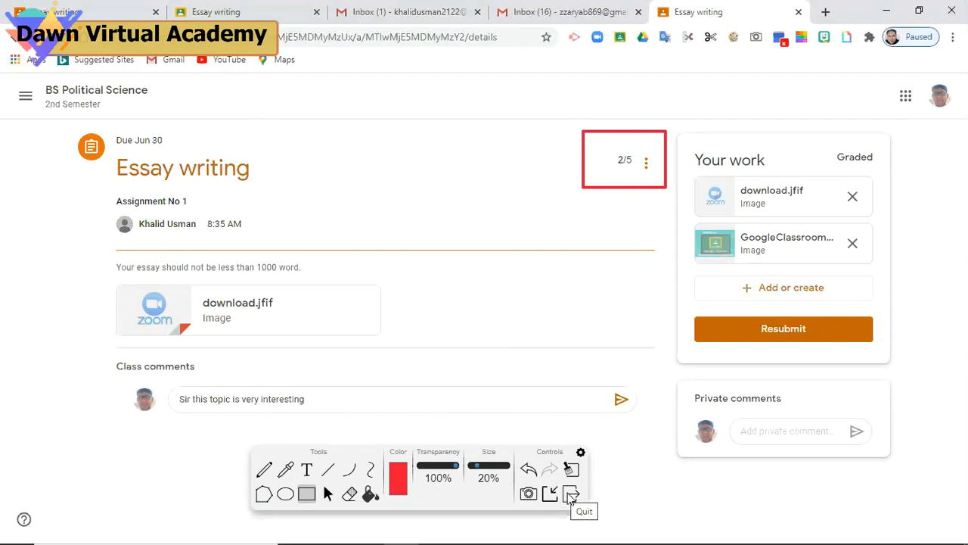
click(569, 495)
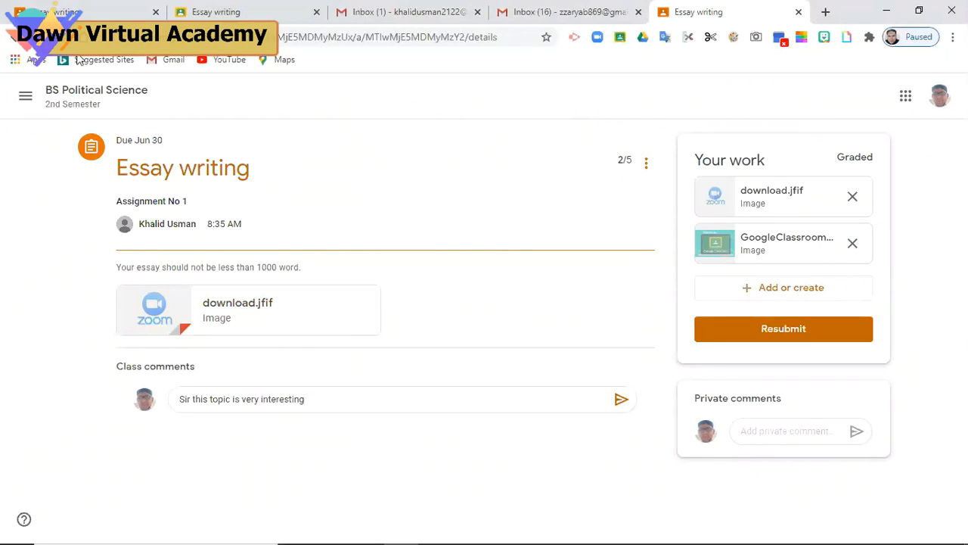
Navigate through Classes to BS Political Science Classwork, where Essay writing shows 1 graded
click(75, 13)
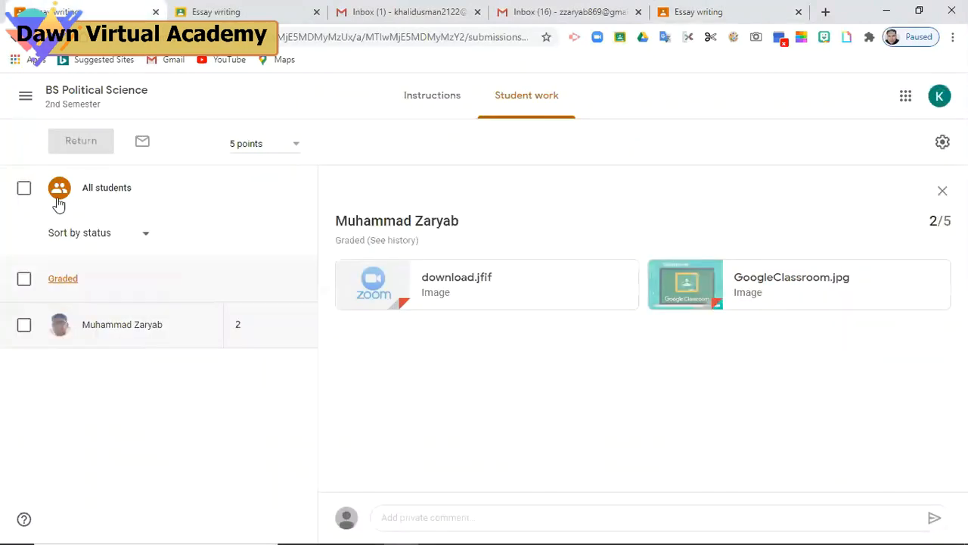
click(28, 102)
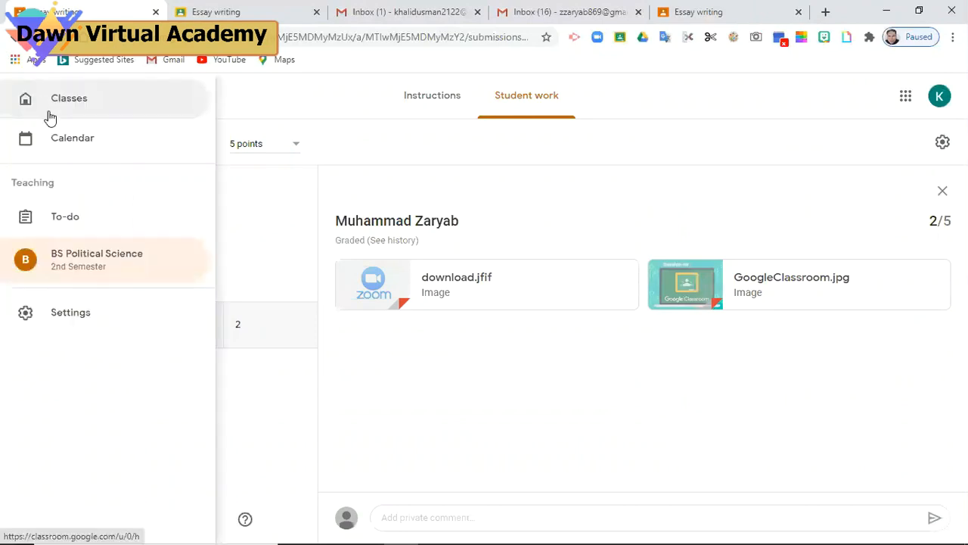
click(53, 112)
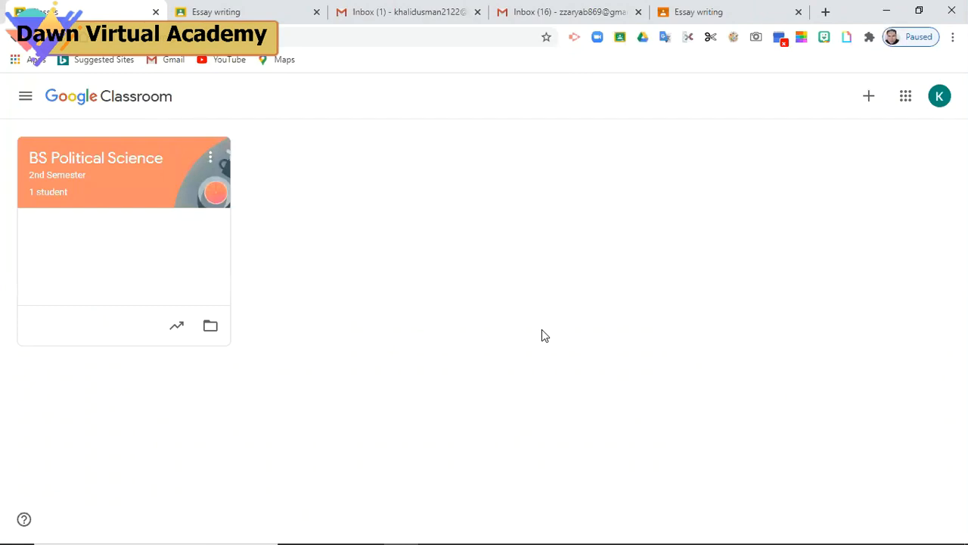
click(112, 176)
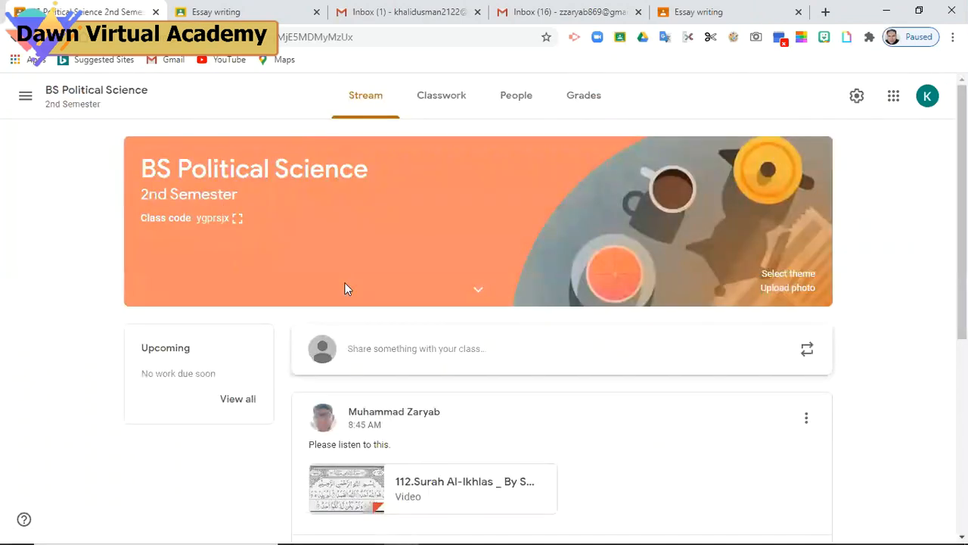
click(447, 108)
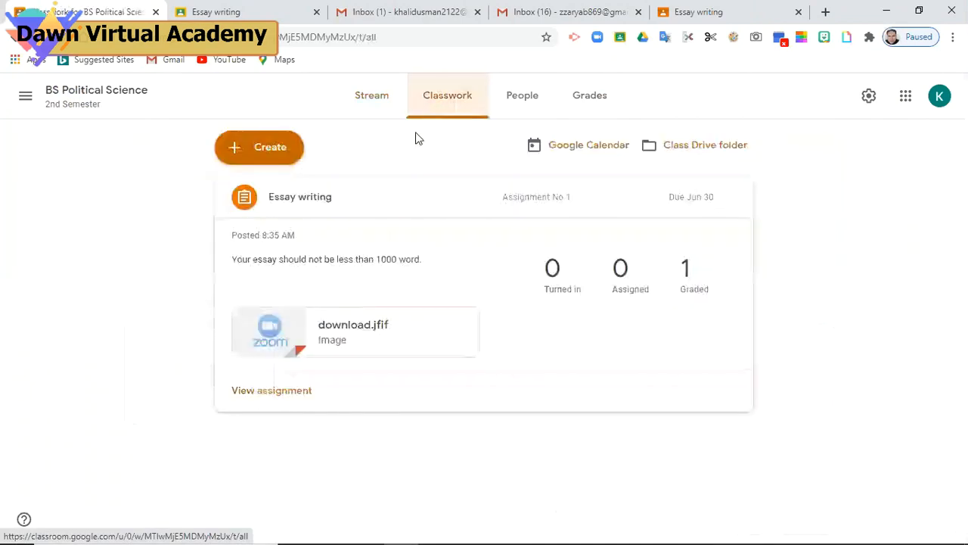
click(281, 159)
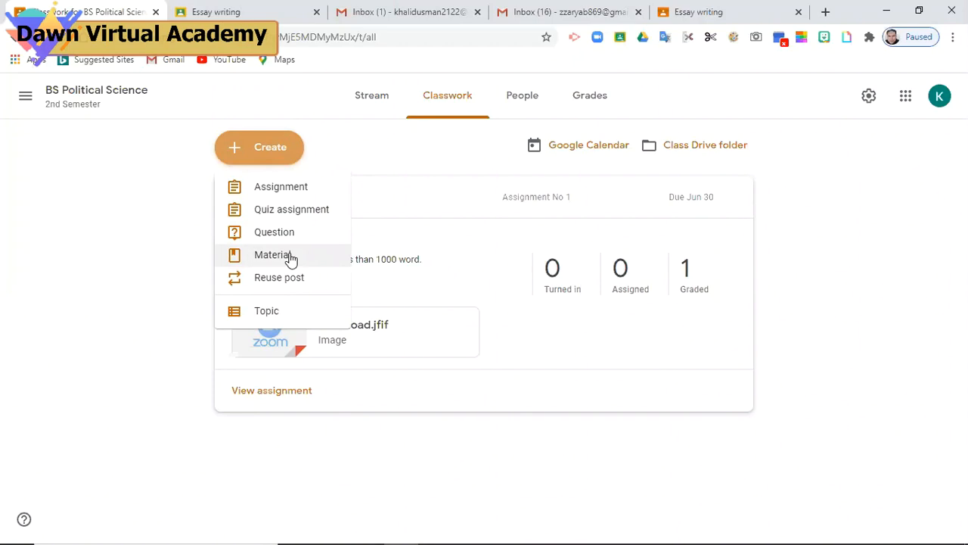
click(149, 256)
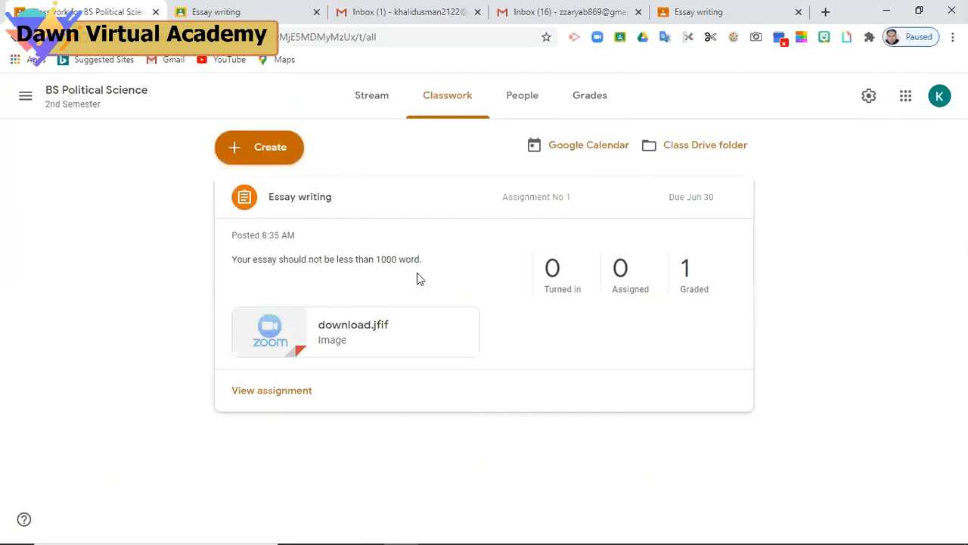